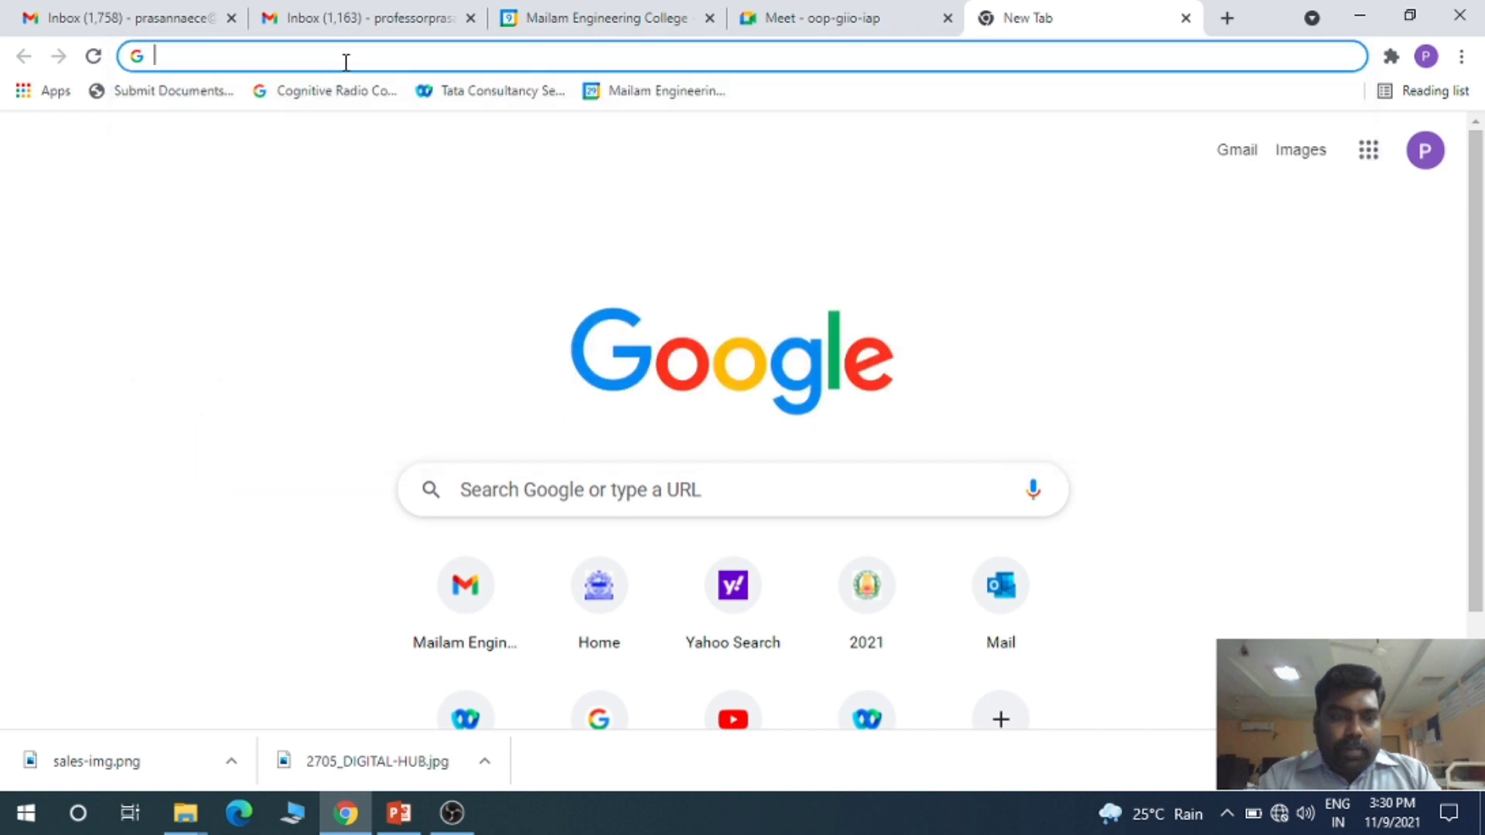
- Search Google for 'tcs-ion' and scroll to the Login - TCS iON Digital Learning result
key(ctrl+z)
key(BackSpace)
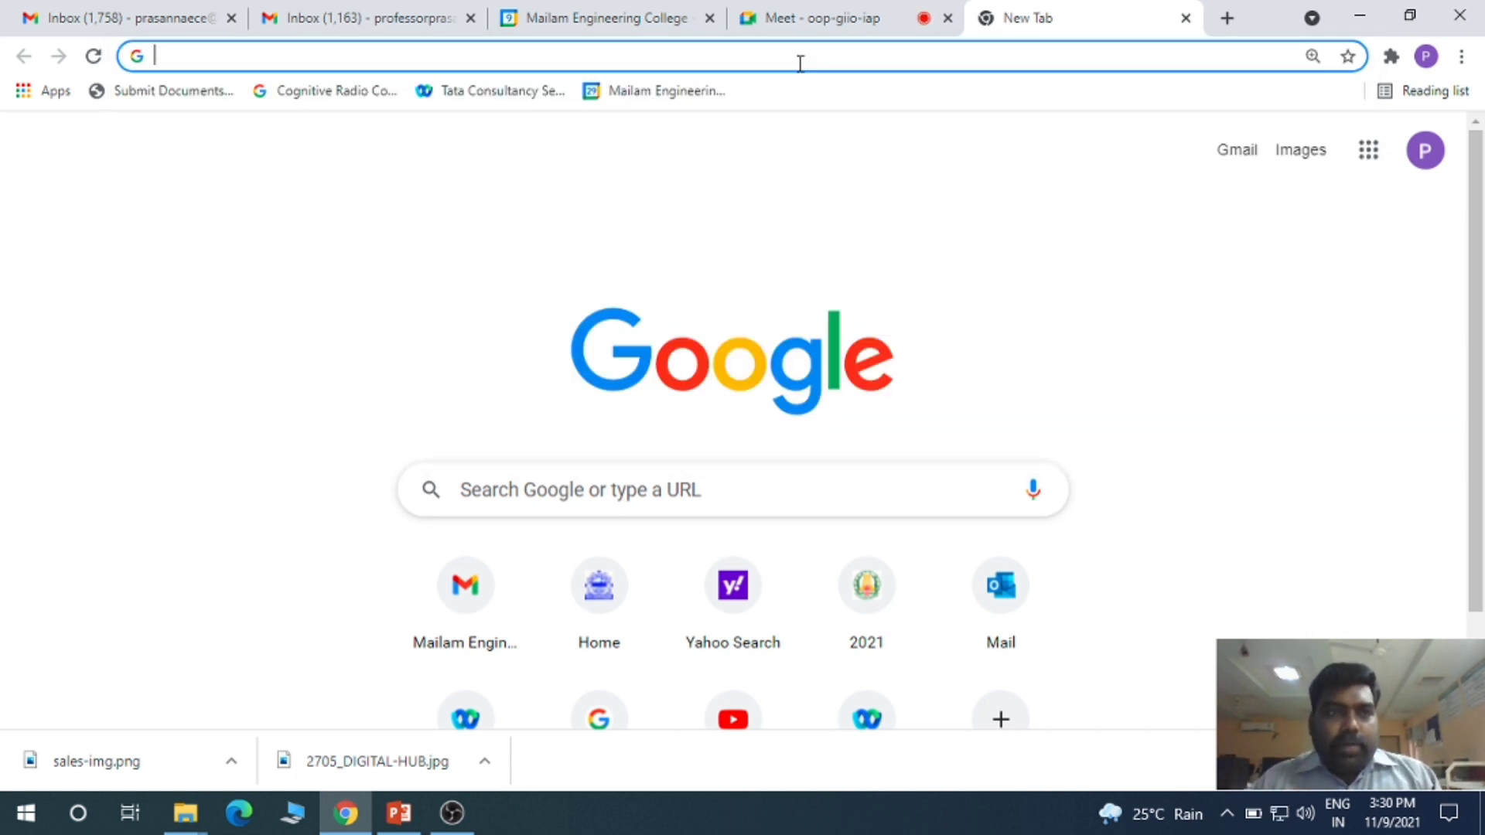
text(tcs)
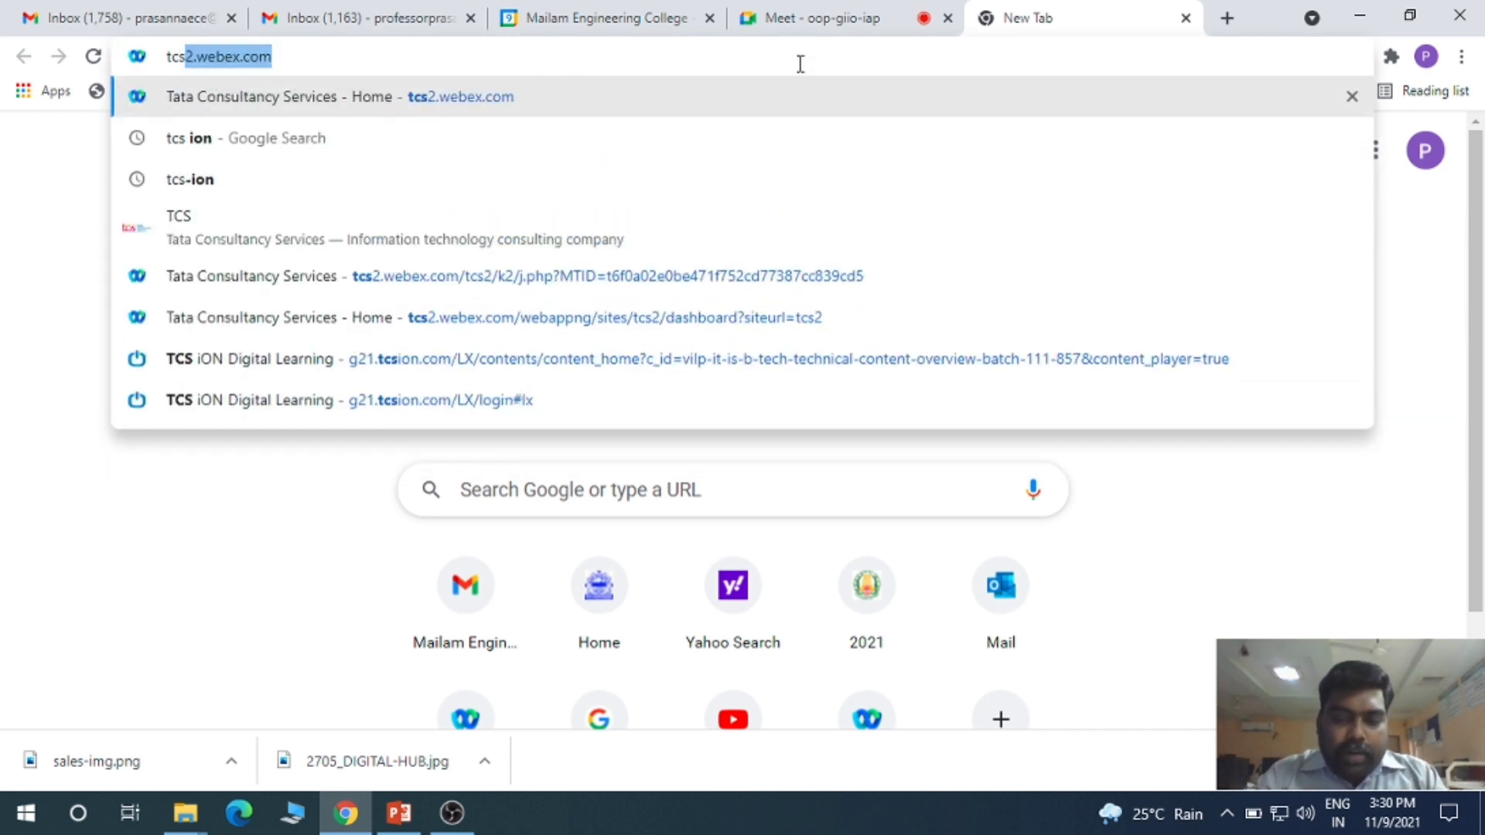
text(-ion)
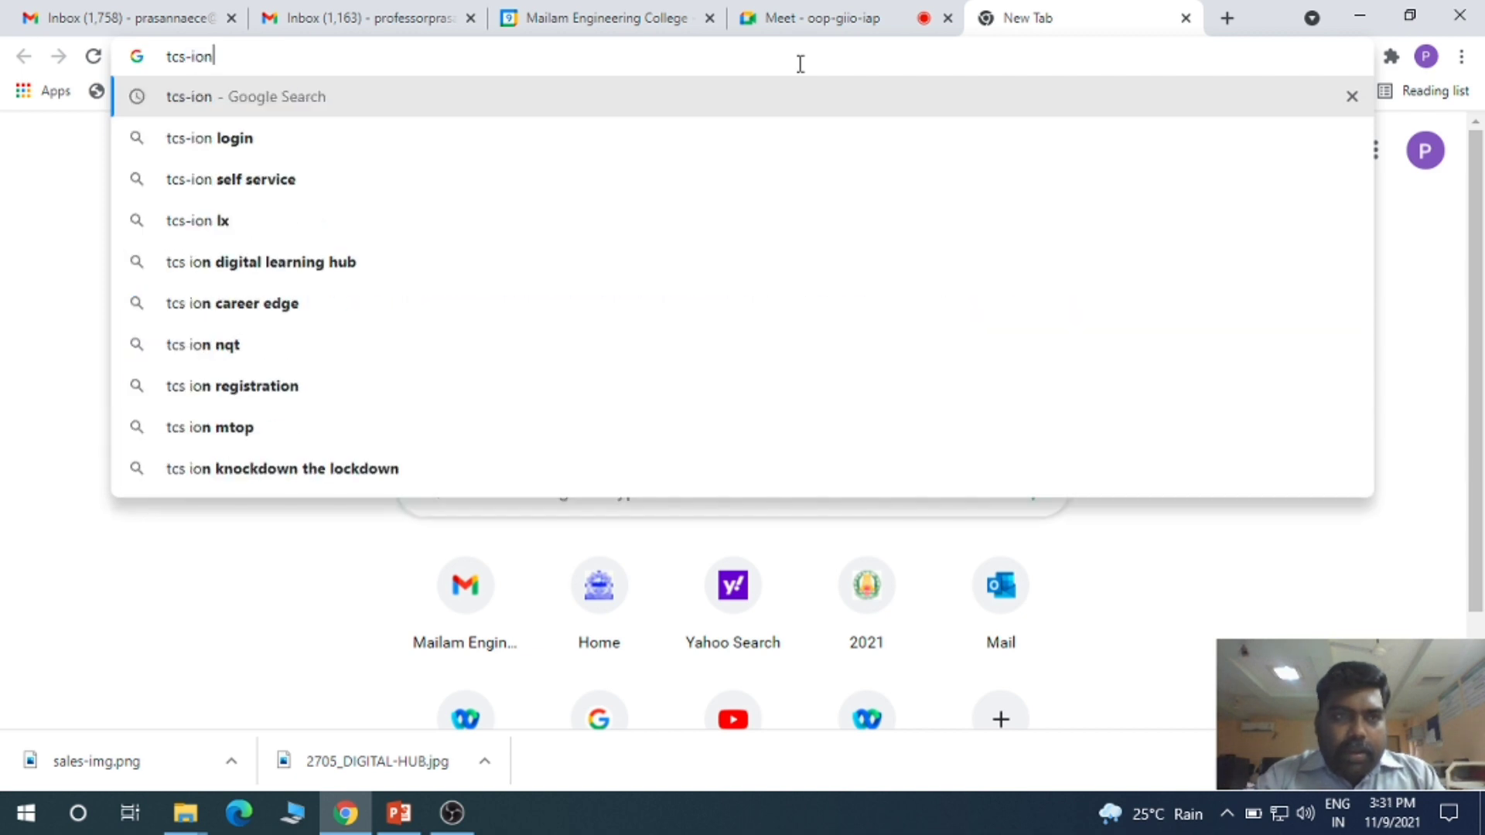
key(Return)
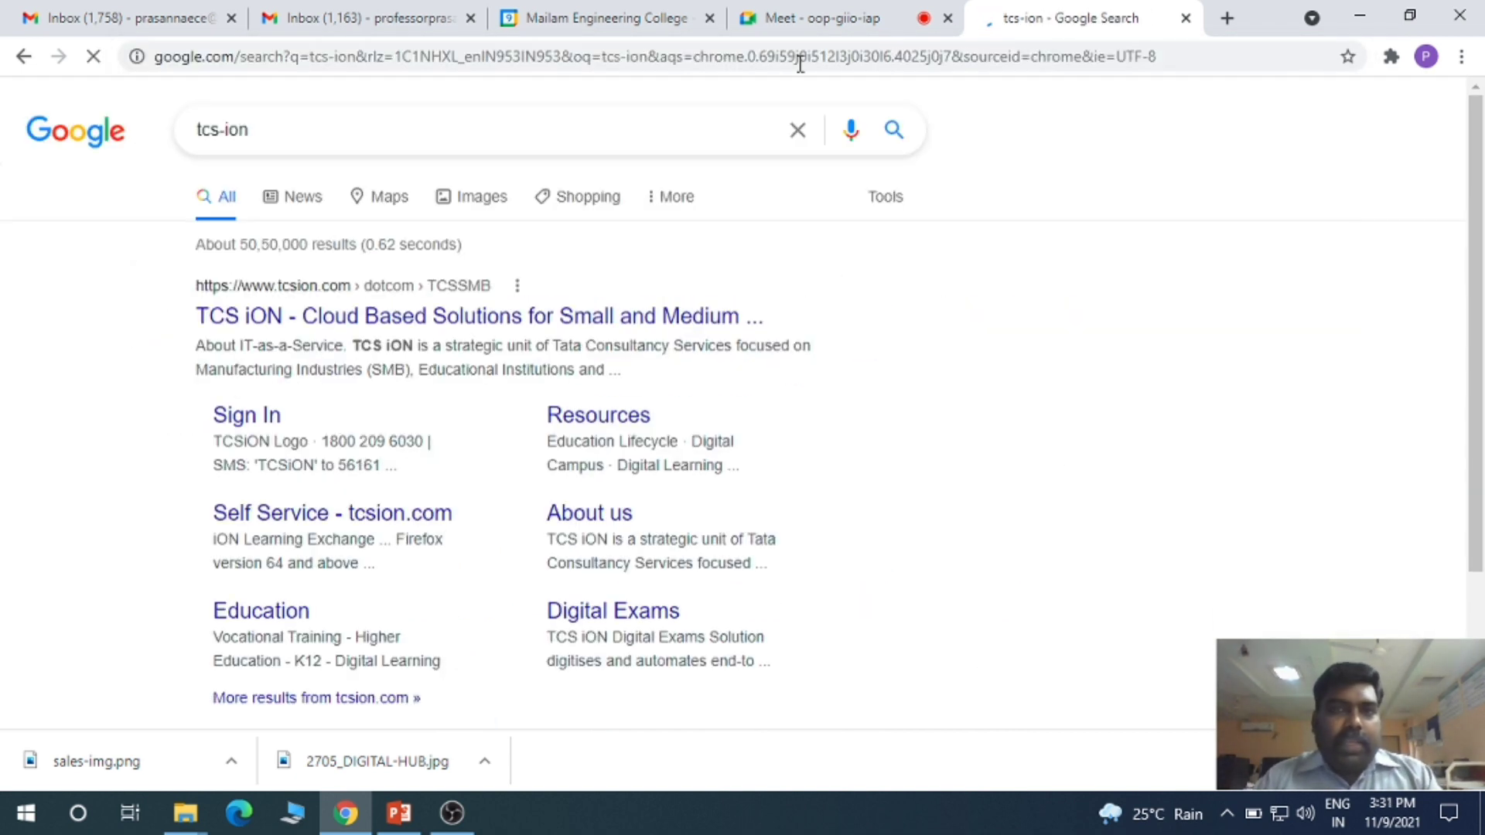
scroll(711, 339, down, 4)
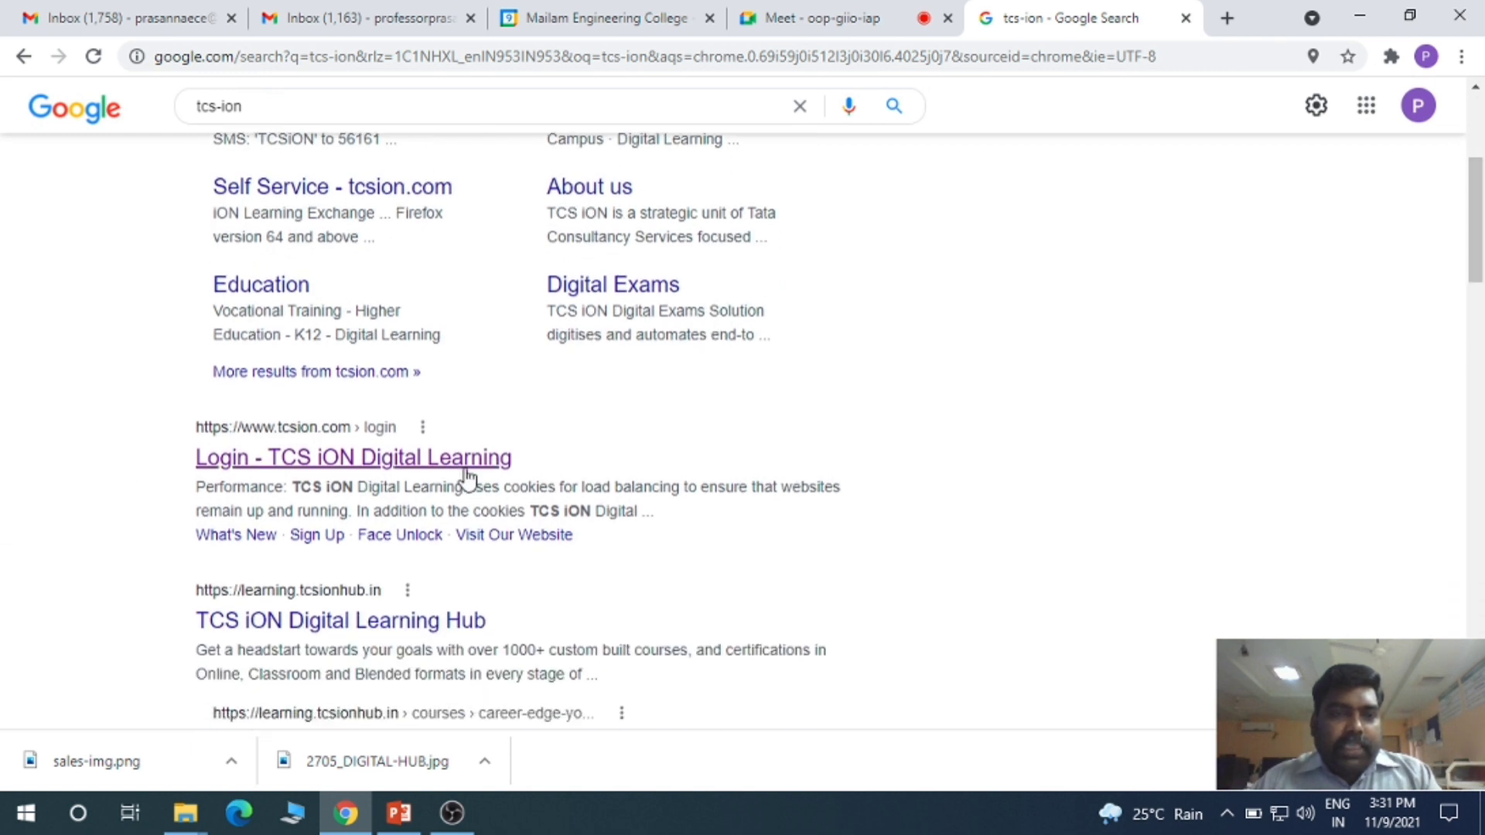
- Open the Login - TCS iON Digital Learning result page
click(457, 464)
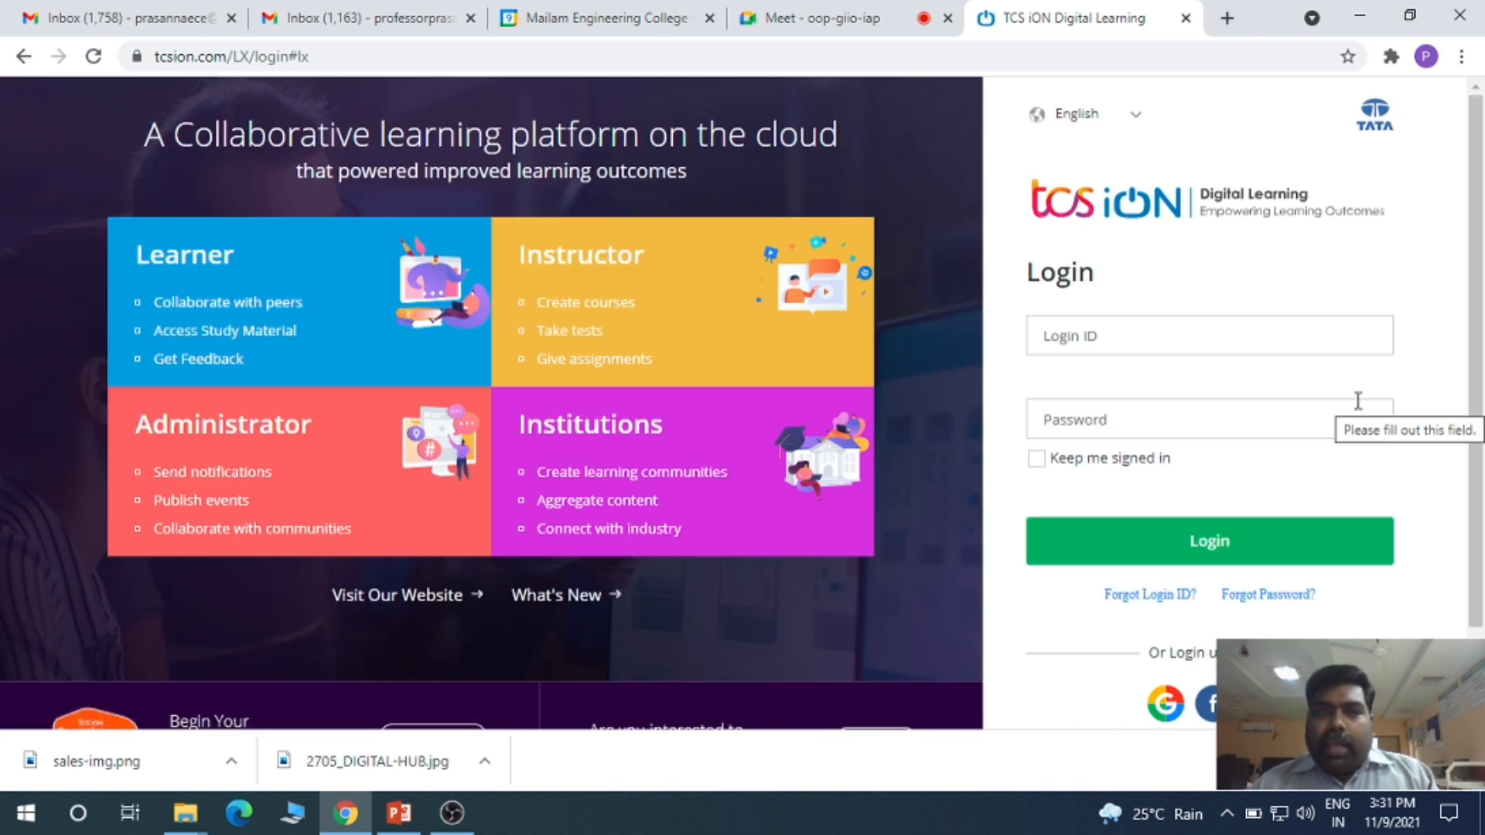
scroll(1358, 401, down, 2)
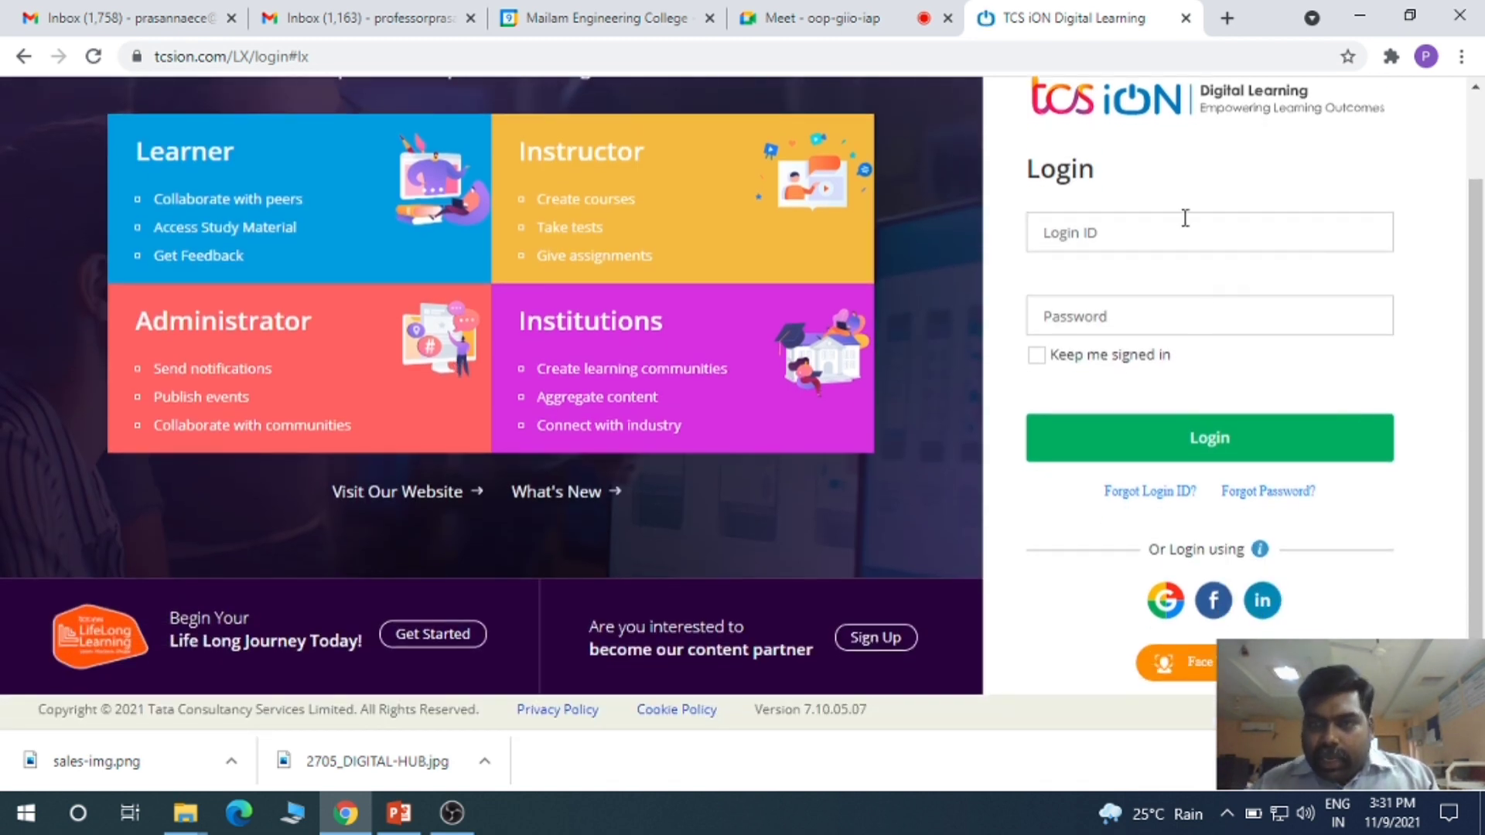
scroll(1264, 381, up, 2)
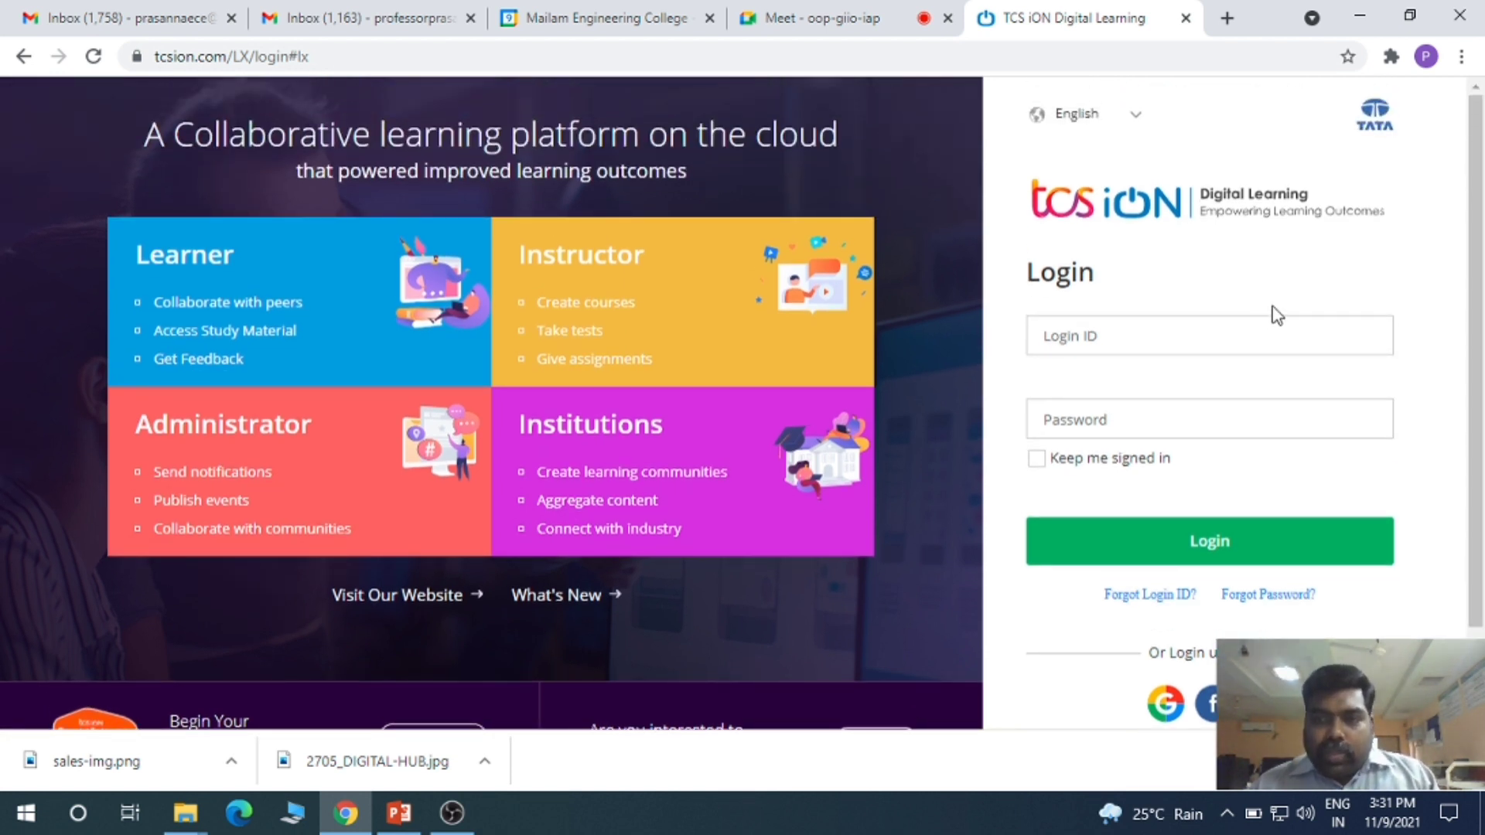
scroll(1275, 313, down, 2)
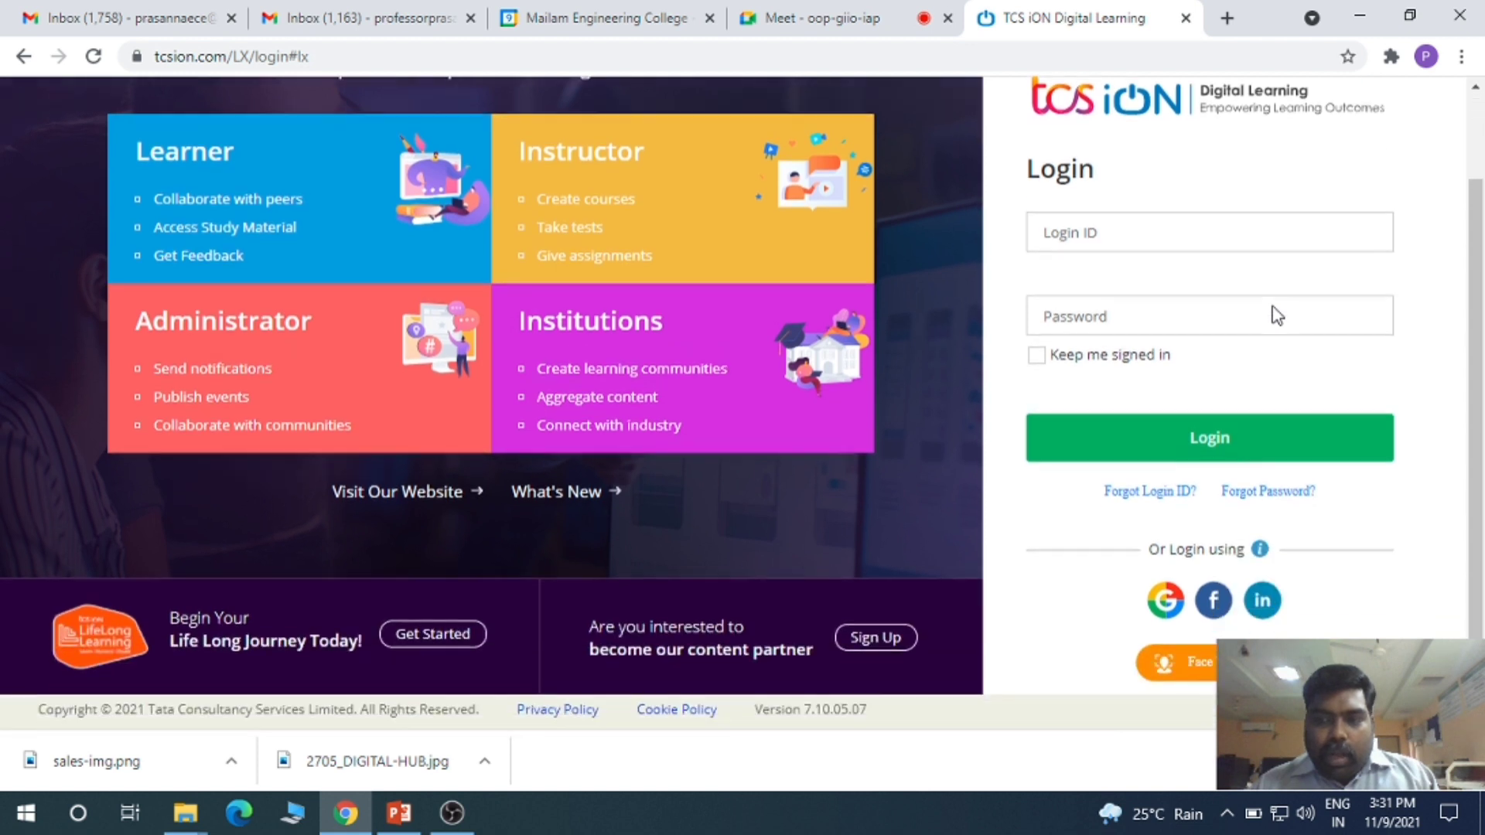
- Go to the LifeLong Learning page and bring up its login panel
click(442, 639)
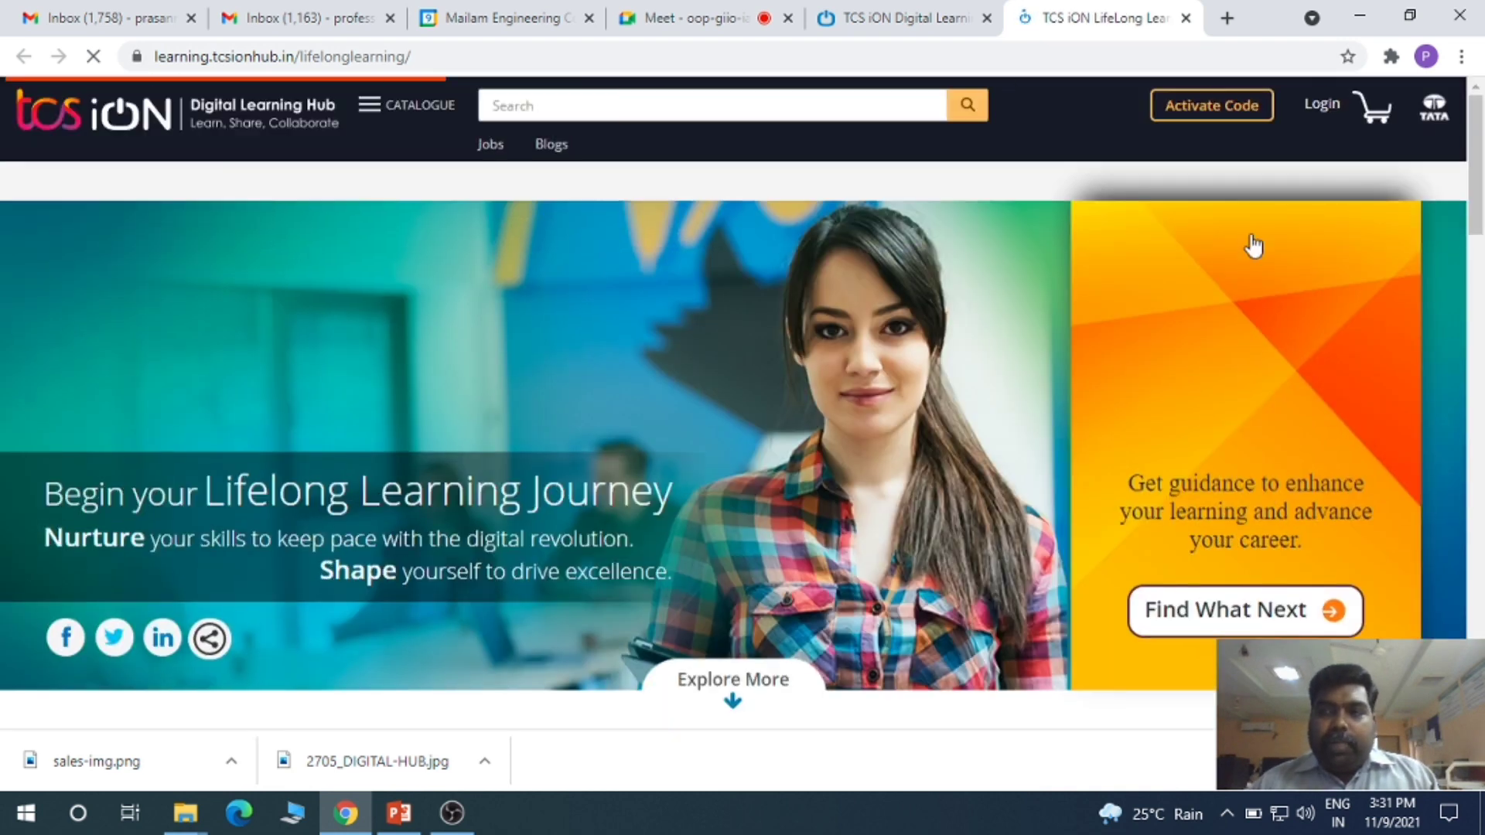
click(1323, 106)
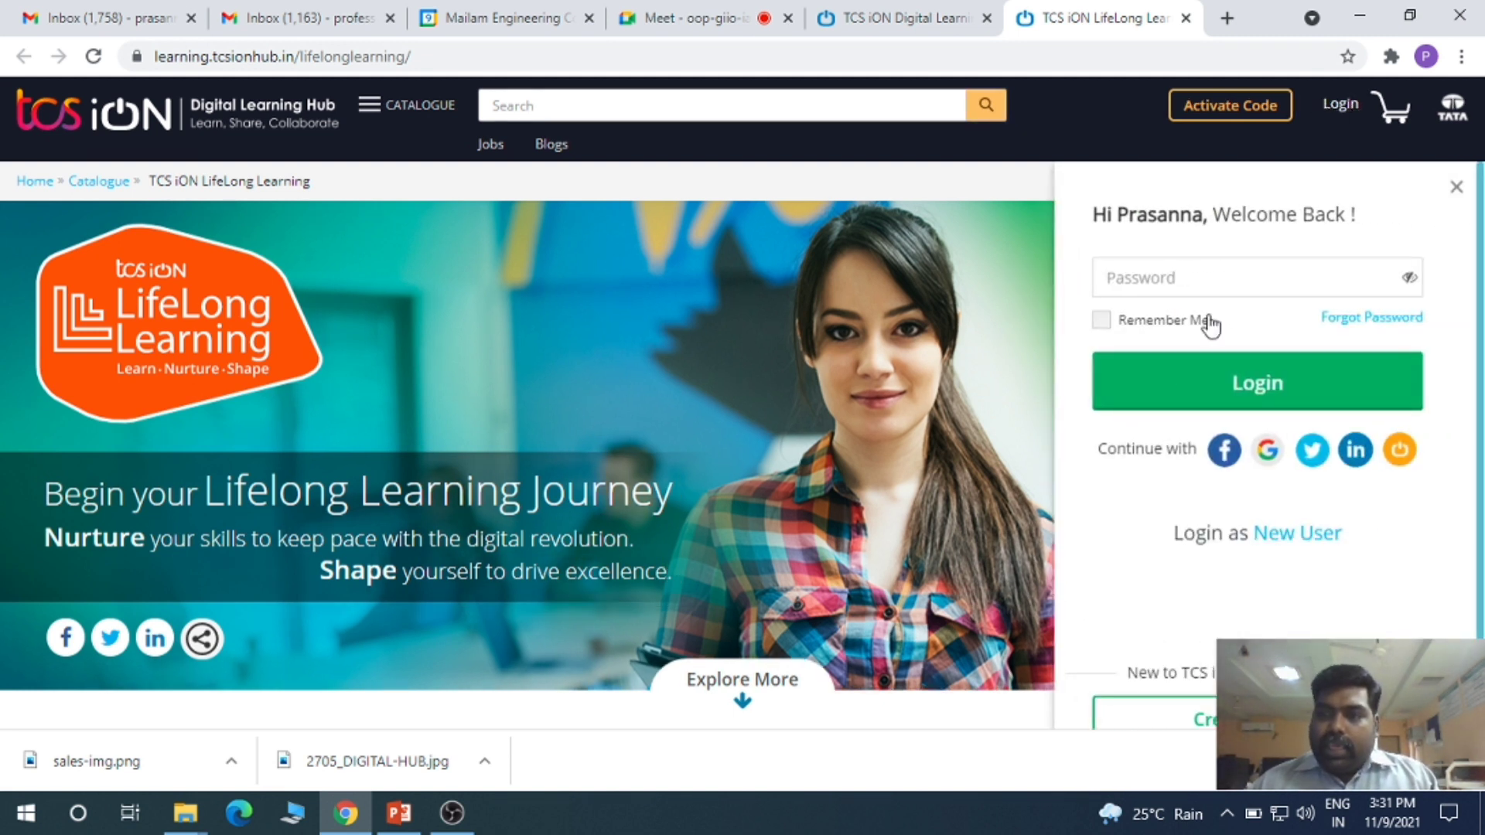
scroll(1348, 401, down, 1)
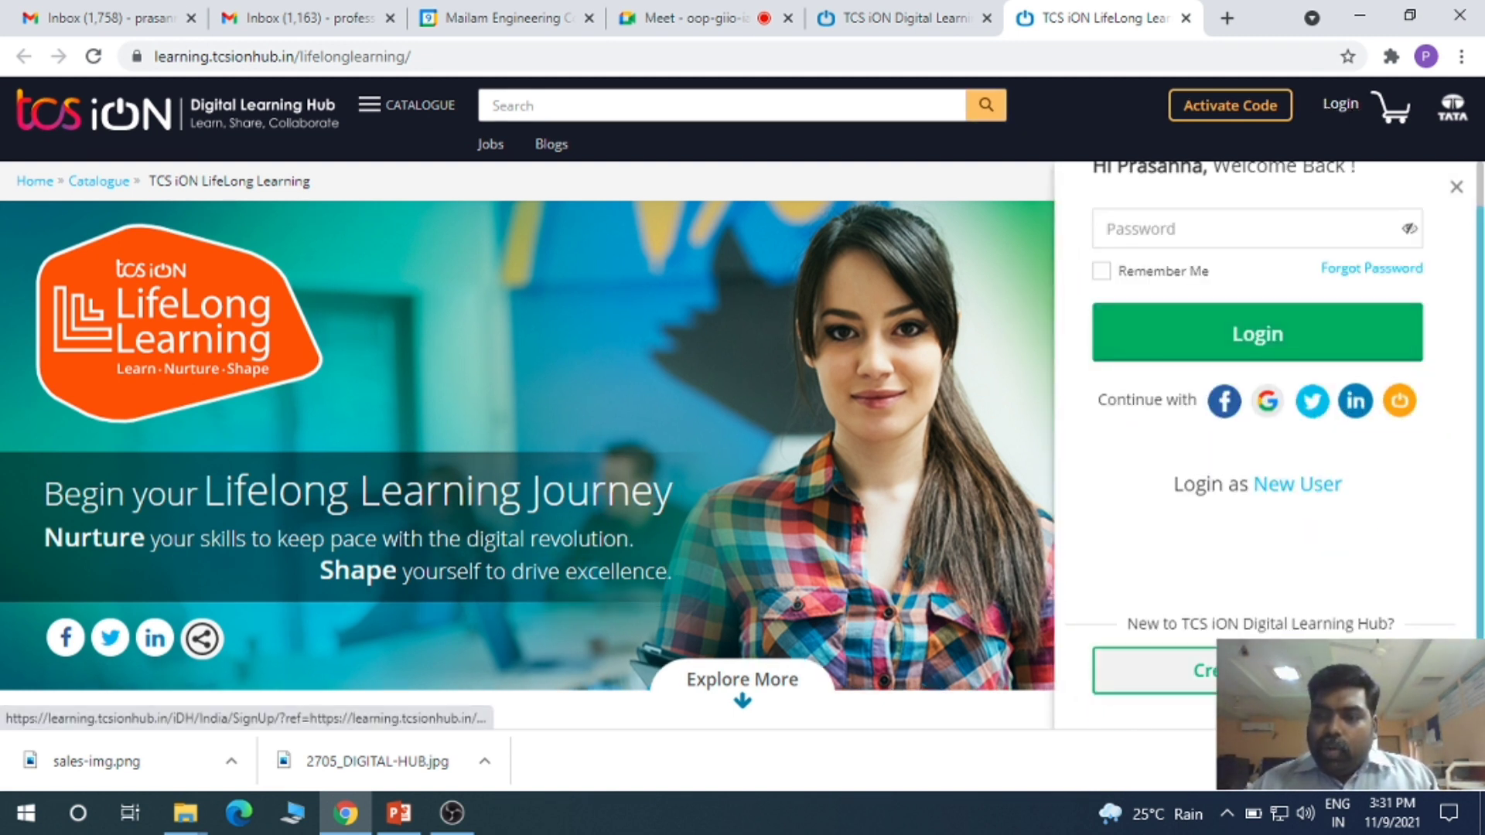
scroll(1191, 340, up, 1)
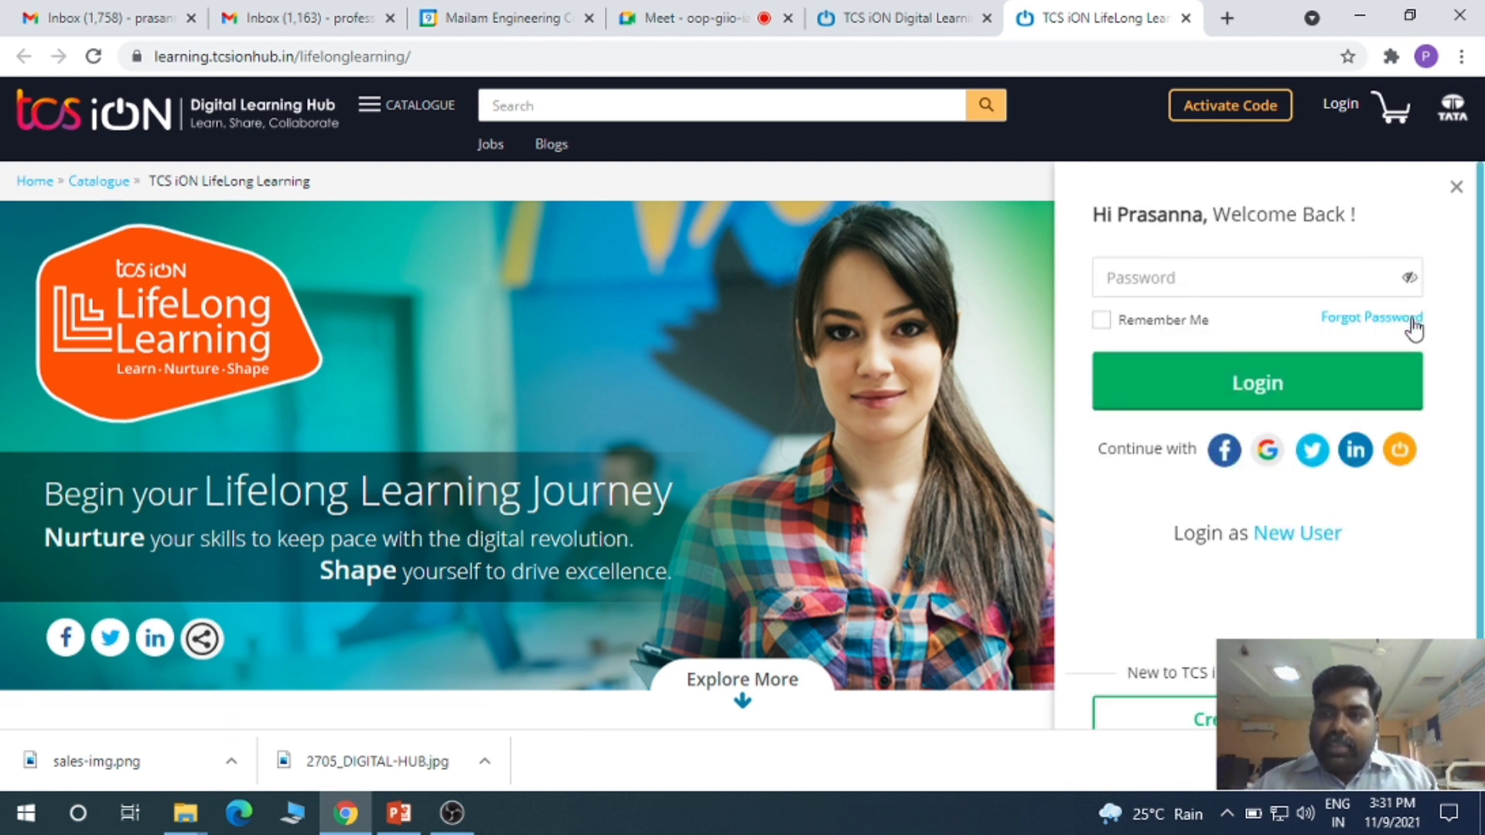
scroll(1415, 325, down, 1)
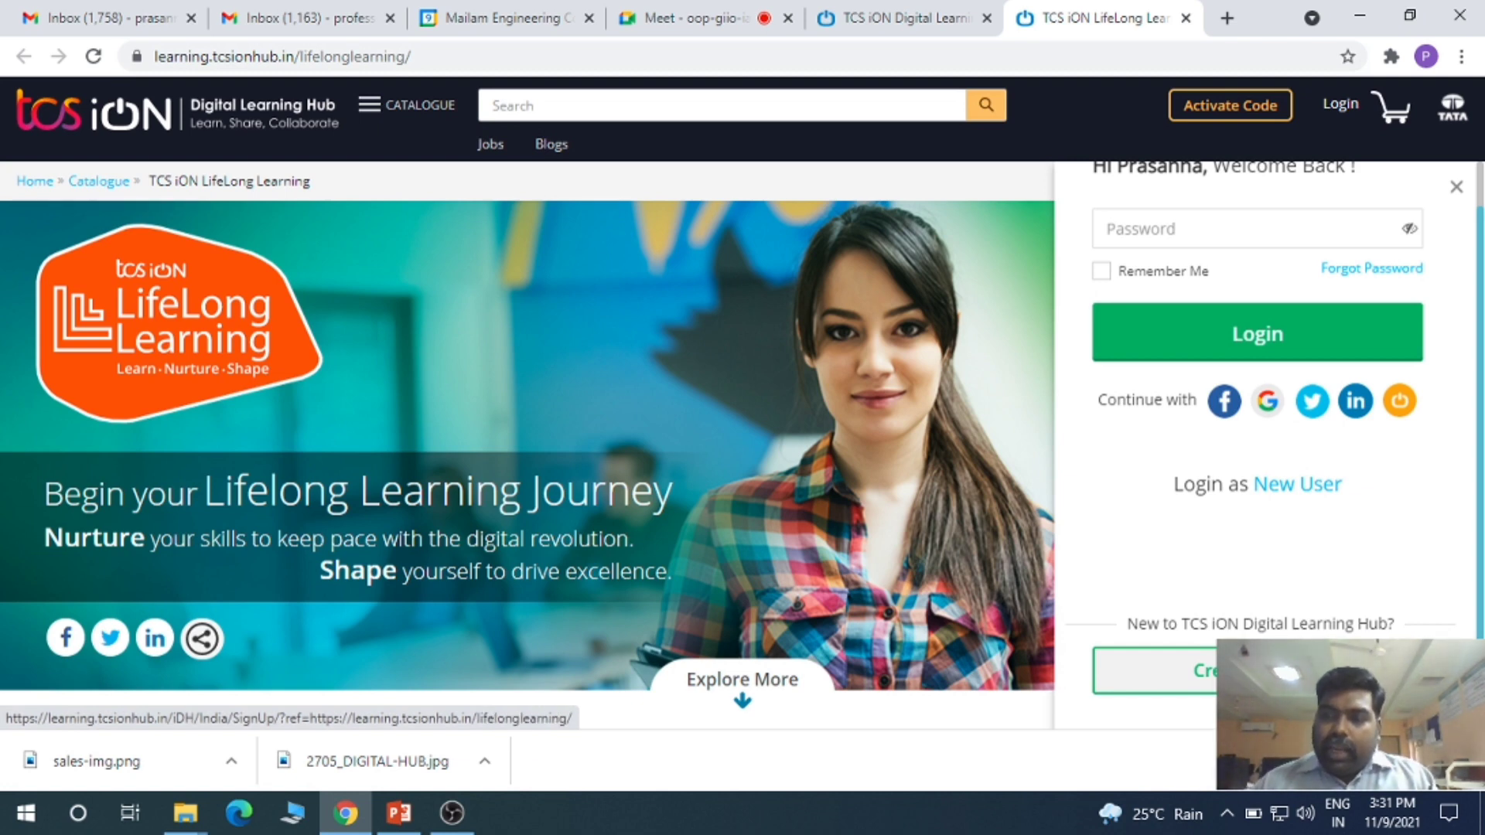
- Open the New User sign-up form and enter the learner's first name and e-mail address
click(1258, 670)
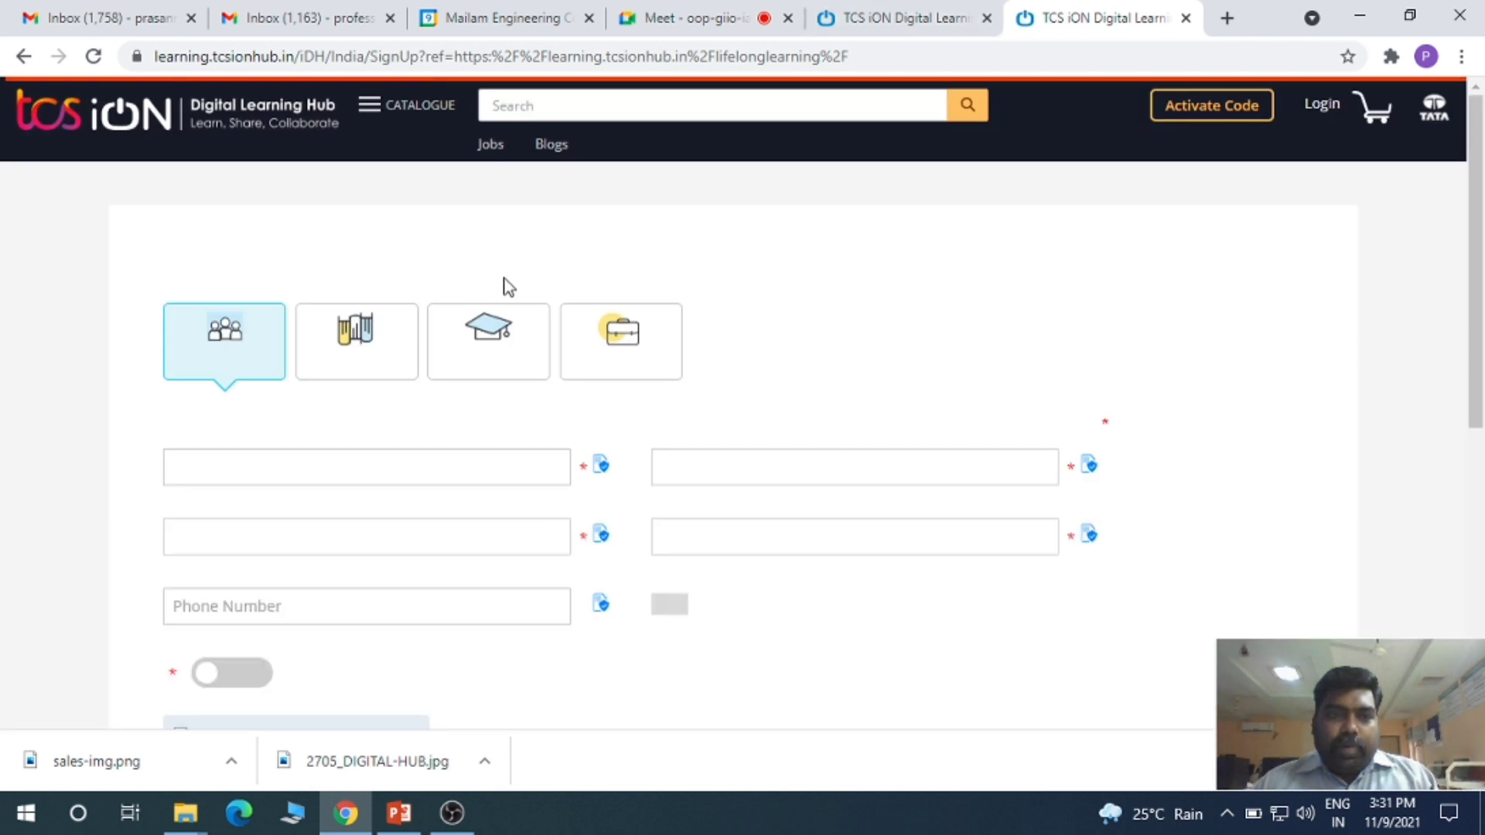
scroll(948, 334, down, 2)
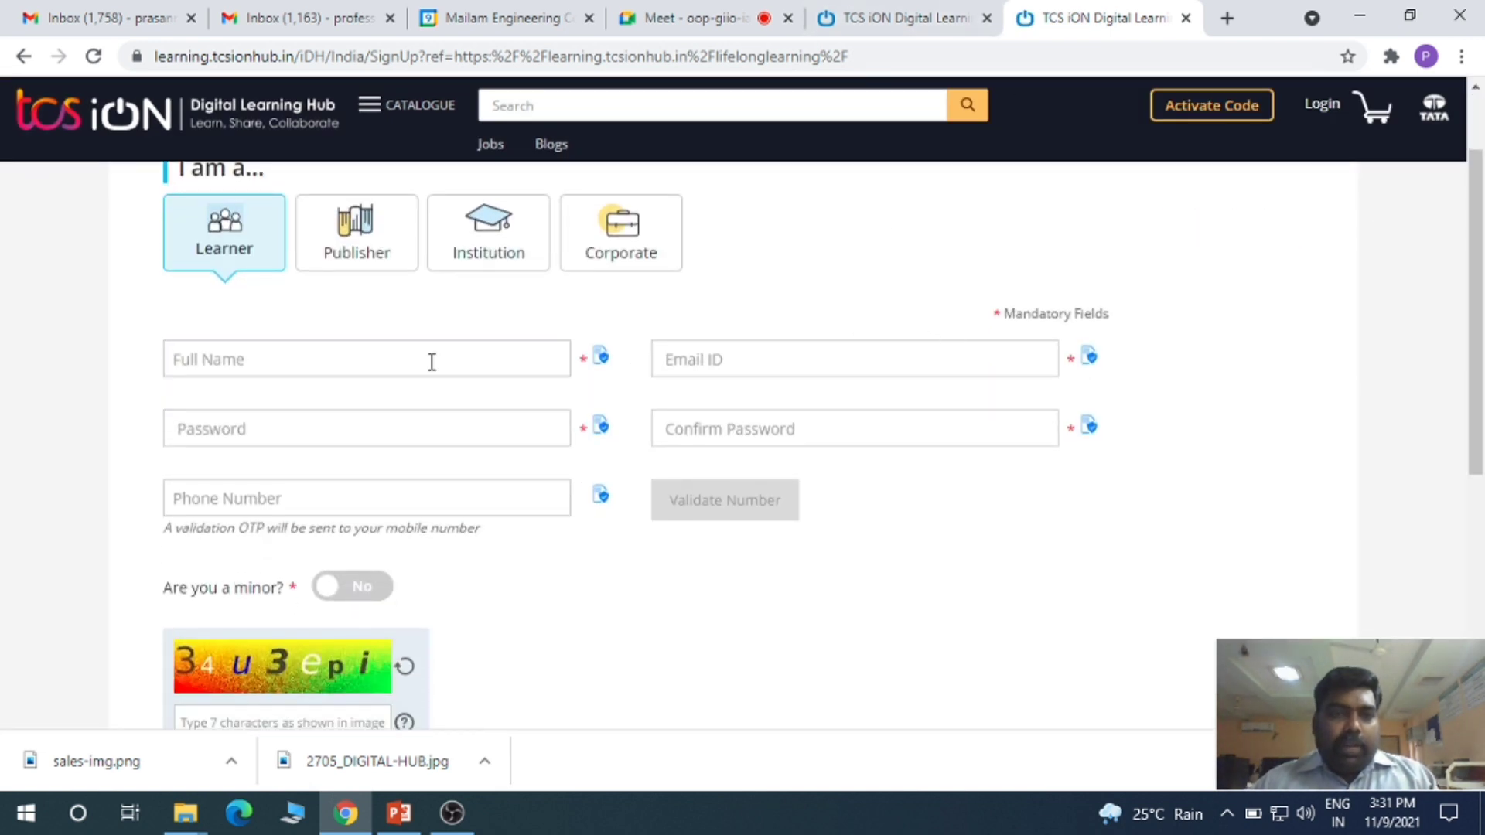
click(296, 357)
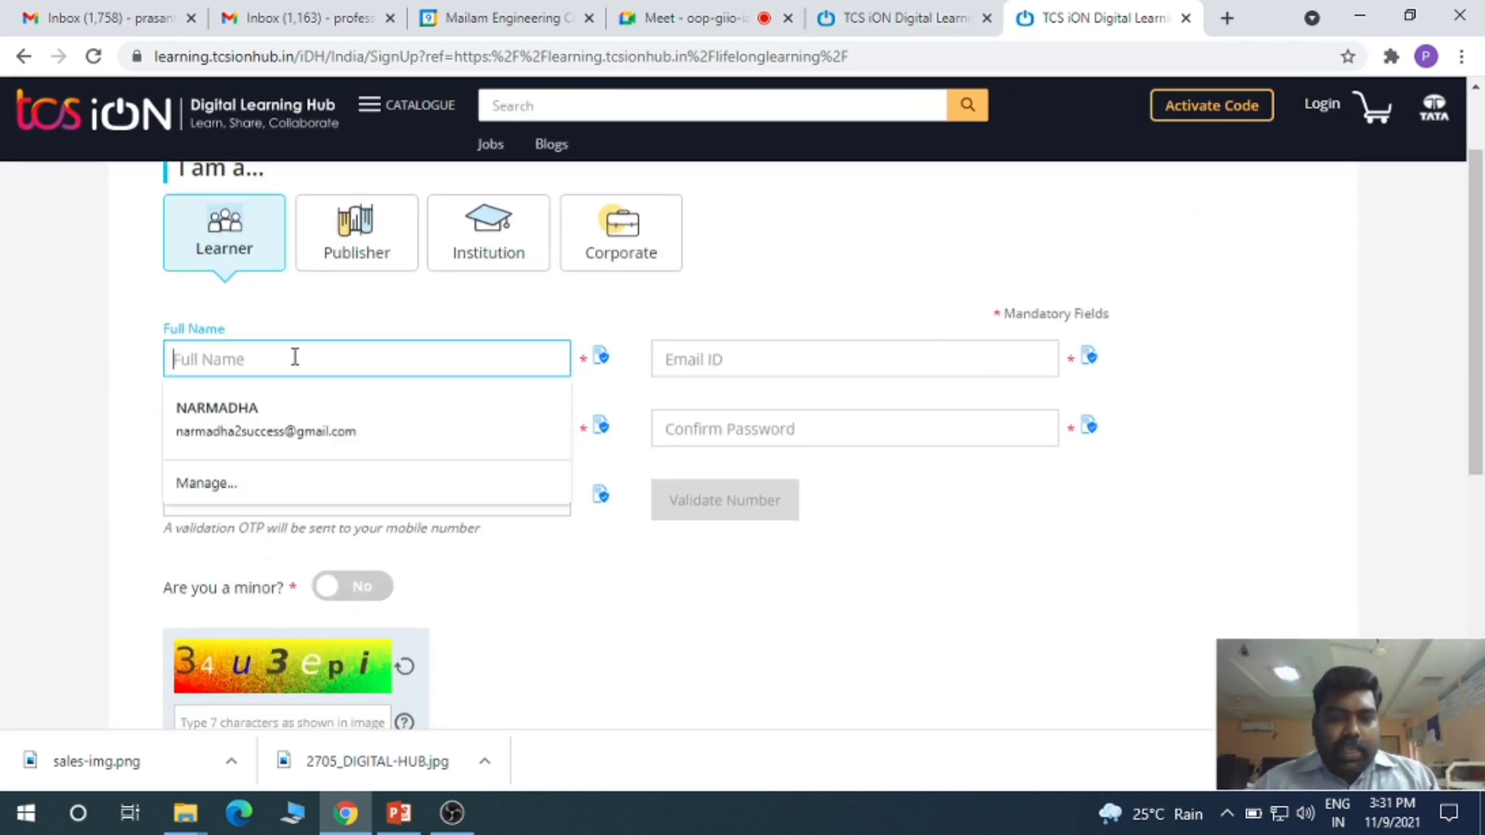
text(p)
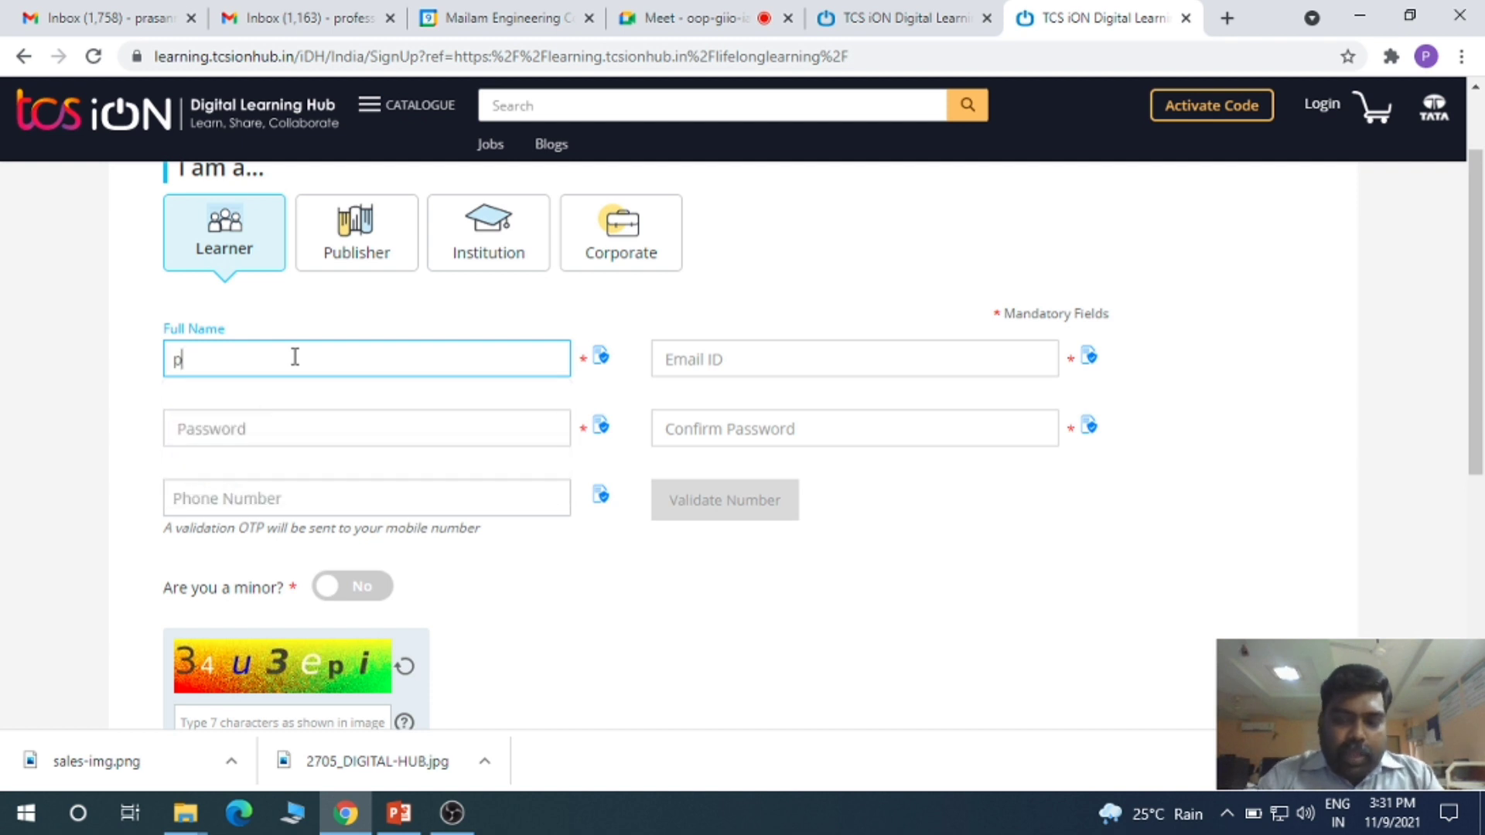
key(BackSpace)
text(PRASANNA)
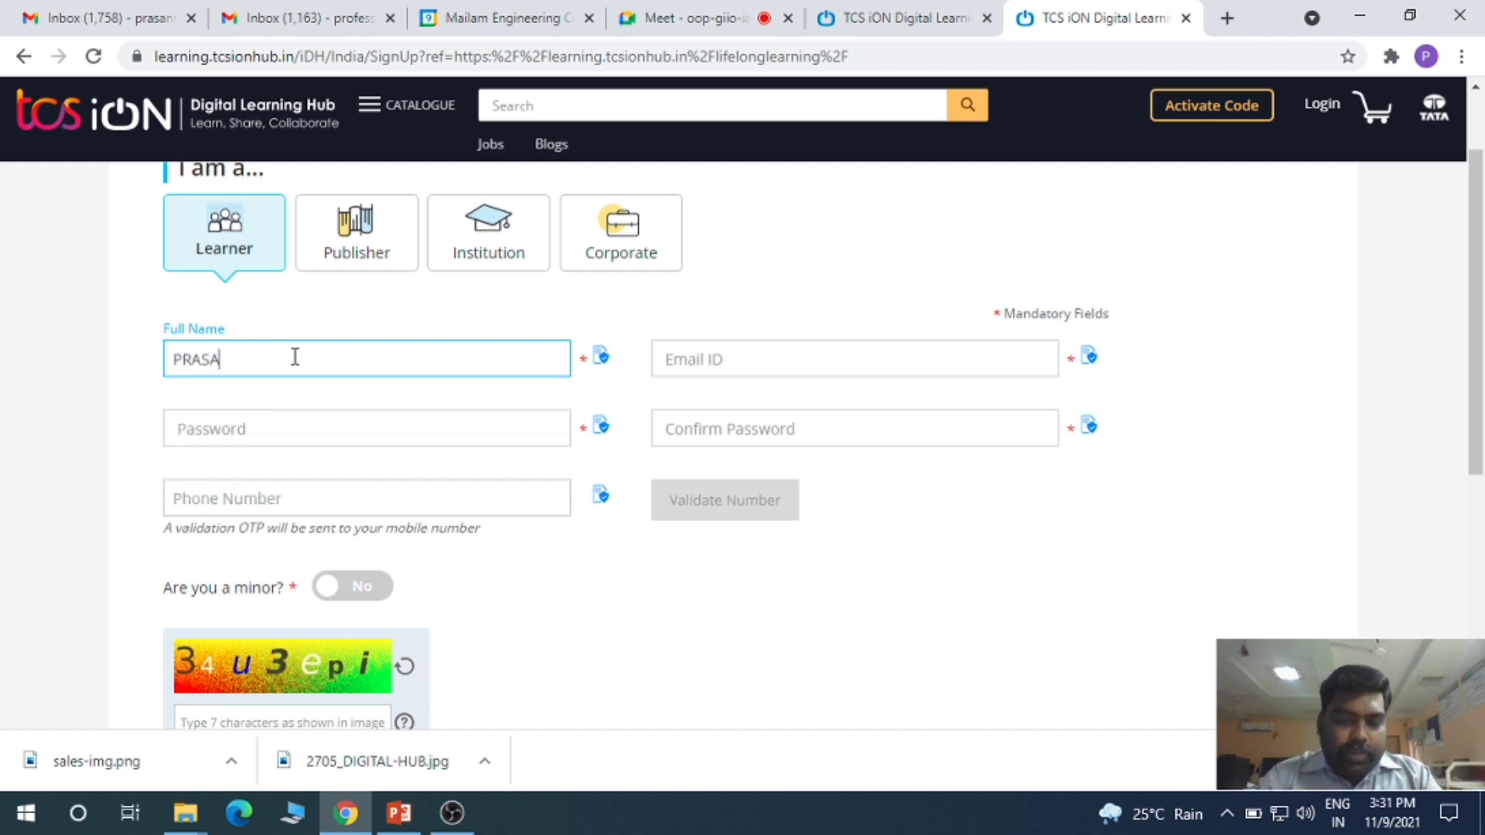
click(801, 356)
text(PR)
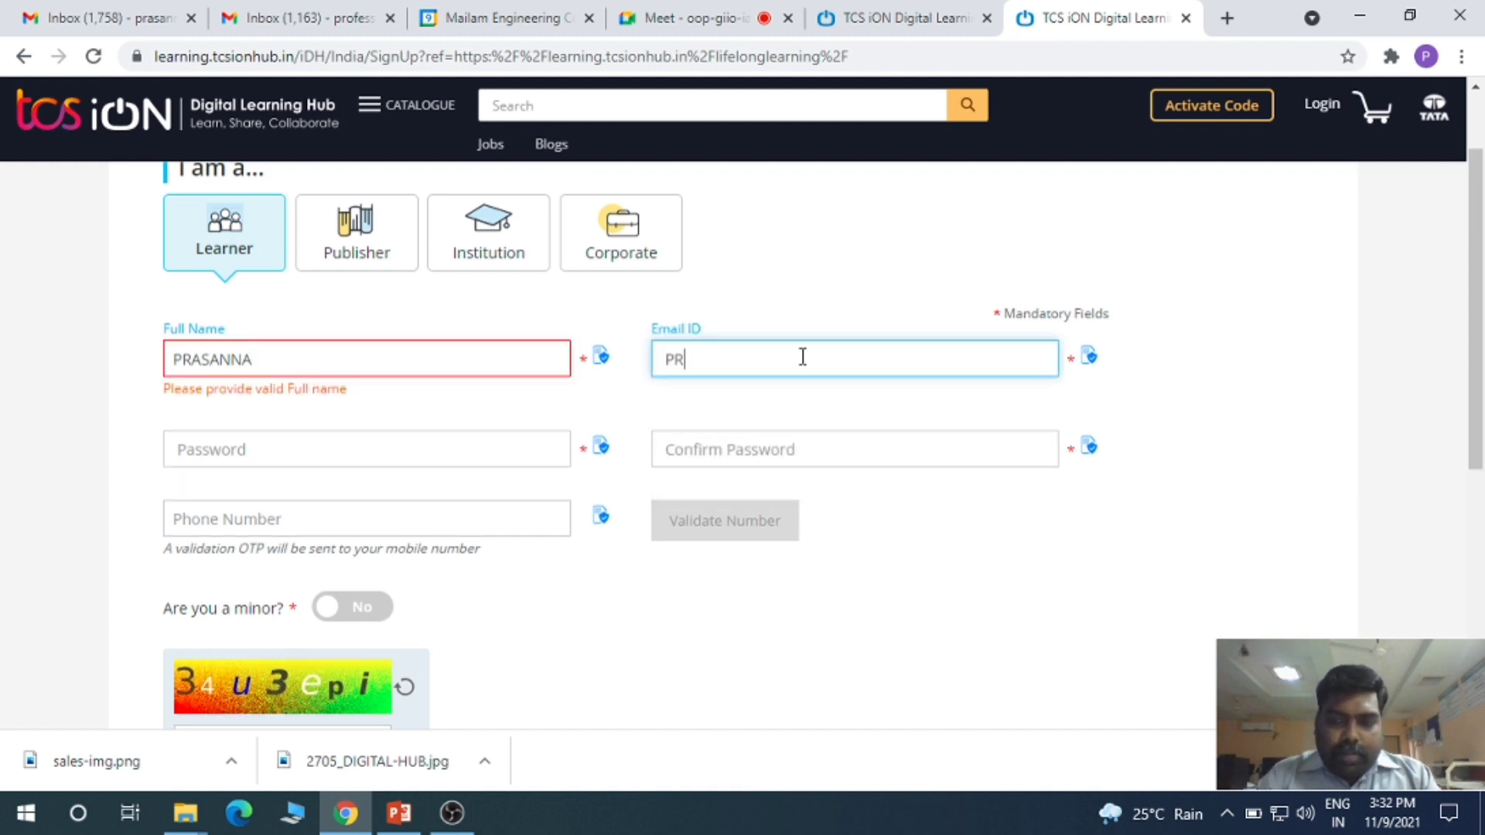
key(BackSpace)
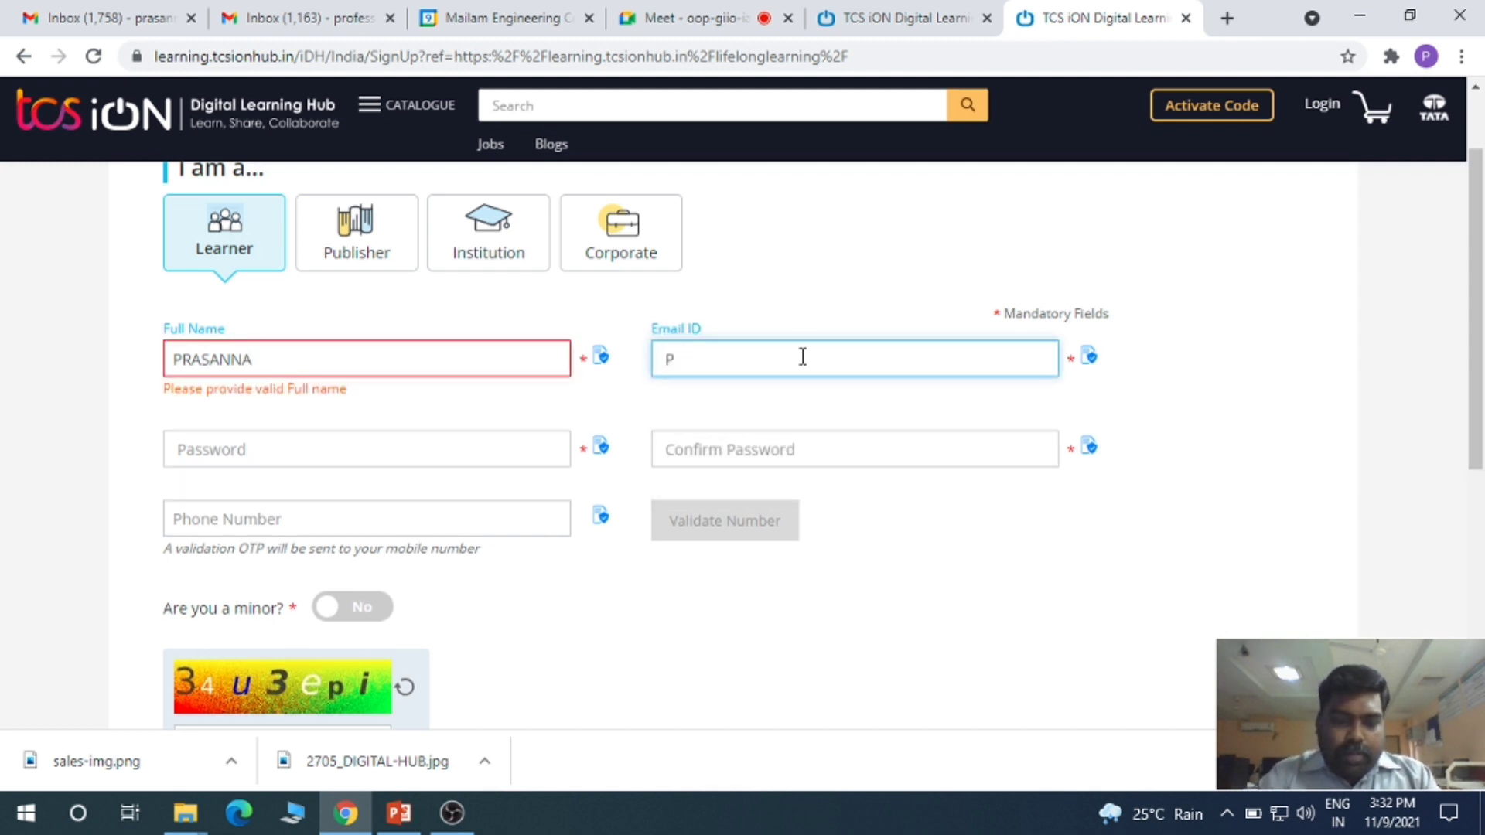
key(BackSpace)
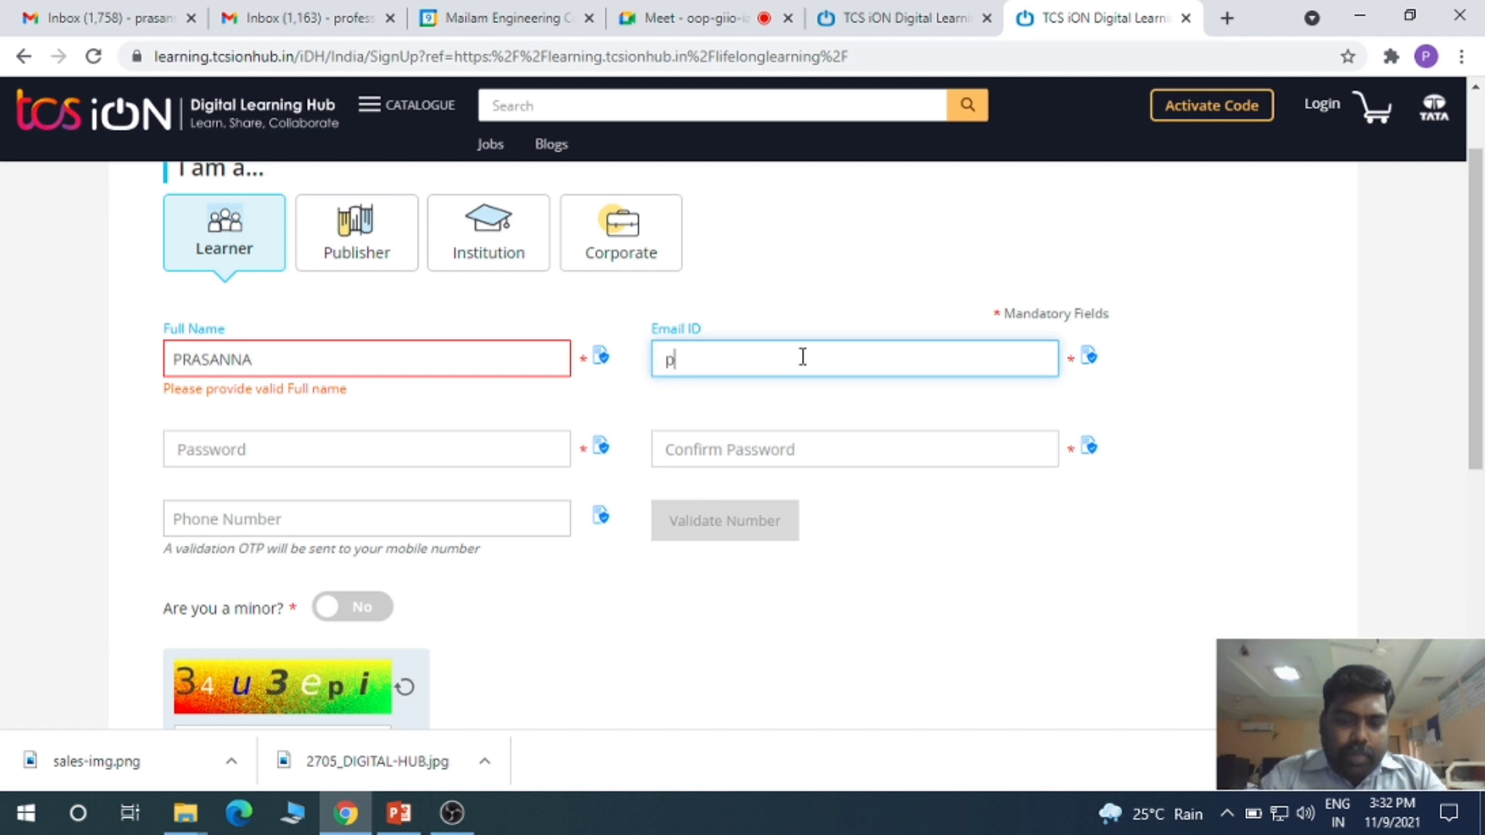
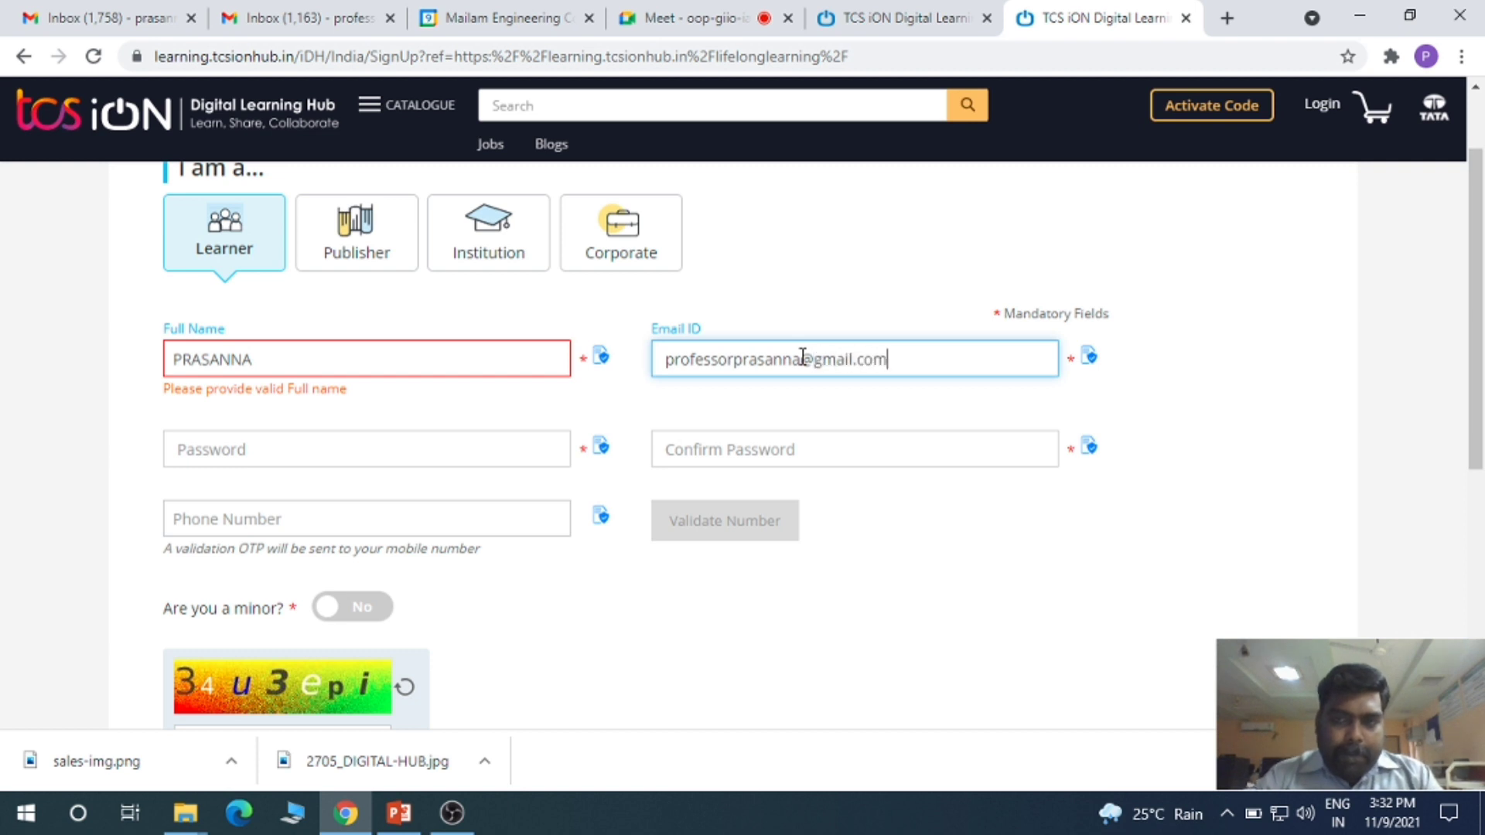
- Enter the account password and type it again in Confirm Password
click(425, 444)
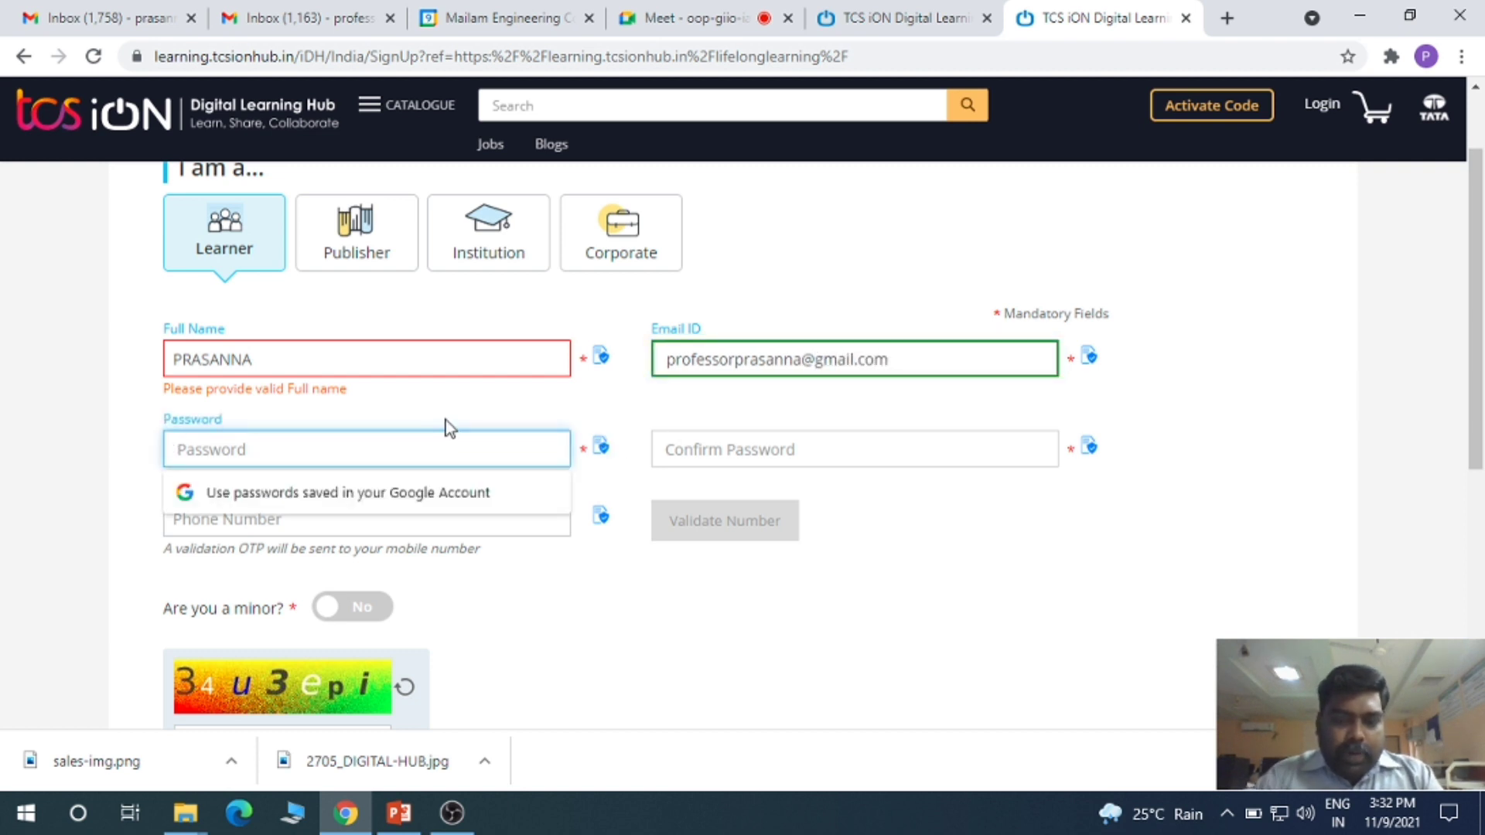
text(•••••••••)
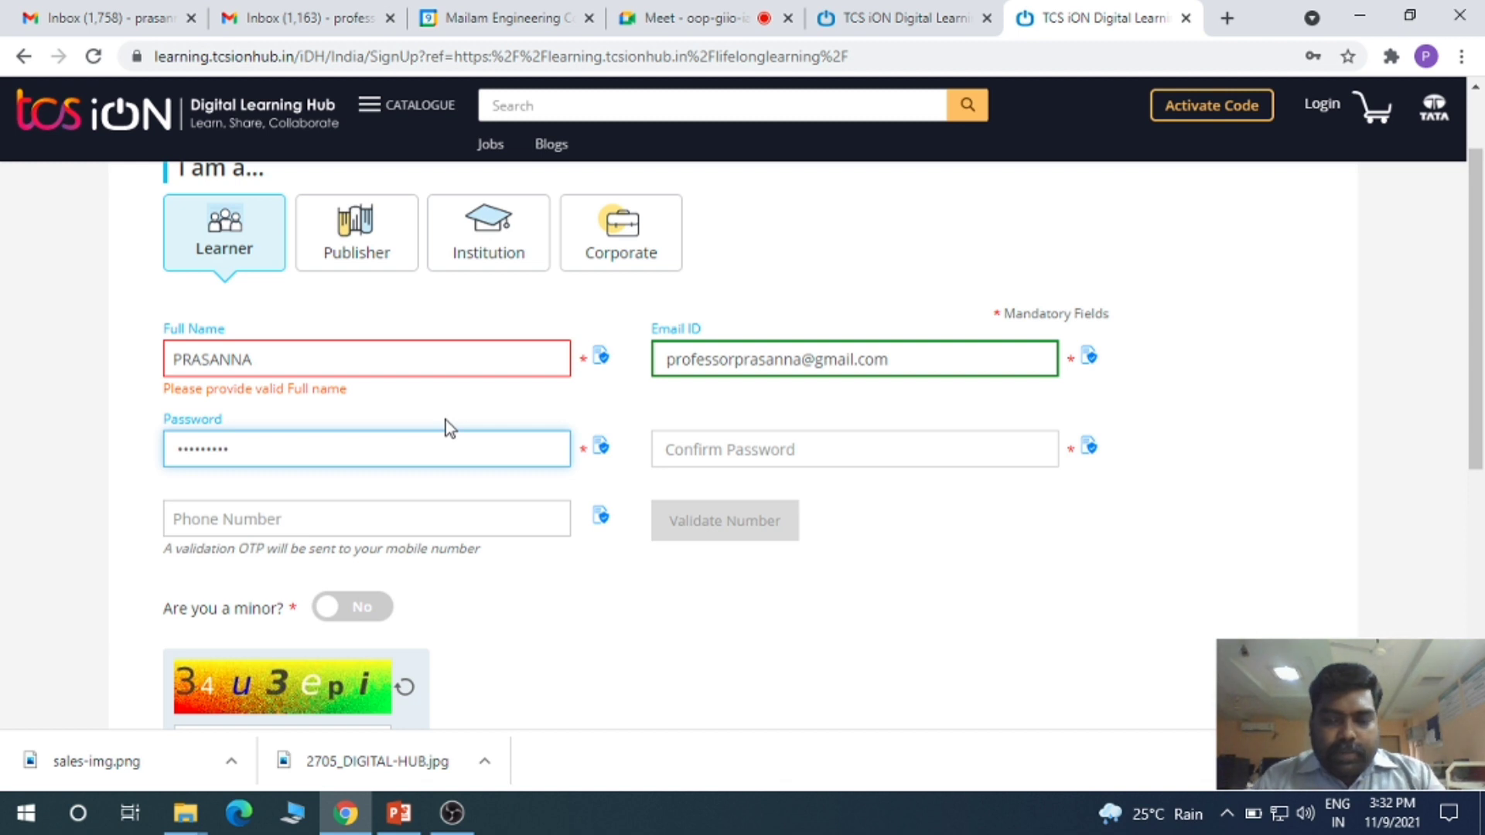
key(BackSpace)
key(BackSpace)
key(BackSpace)
key(BackSpace)
key(BackSpace)
key(BackSpace)
key(BackSpace)
key(BackSpace)
key(BackSpace)
text(•••••••)
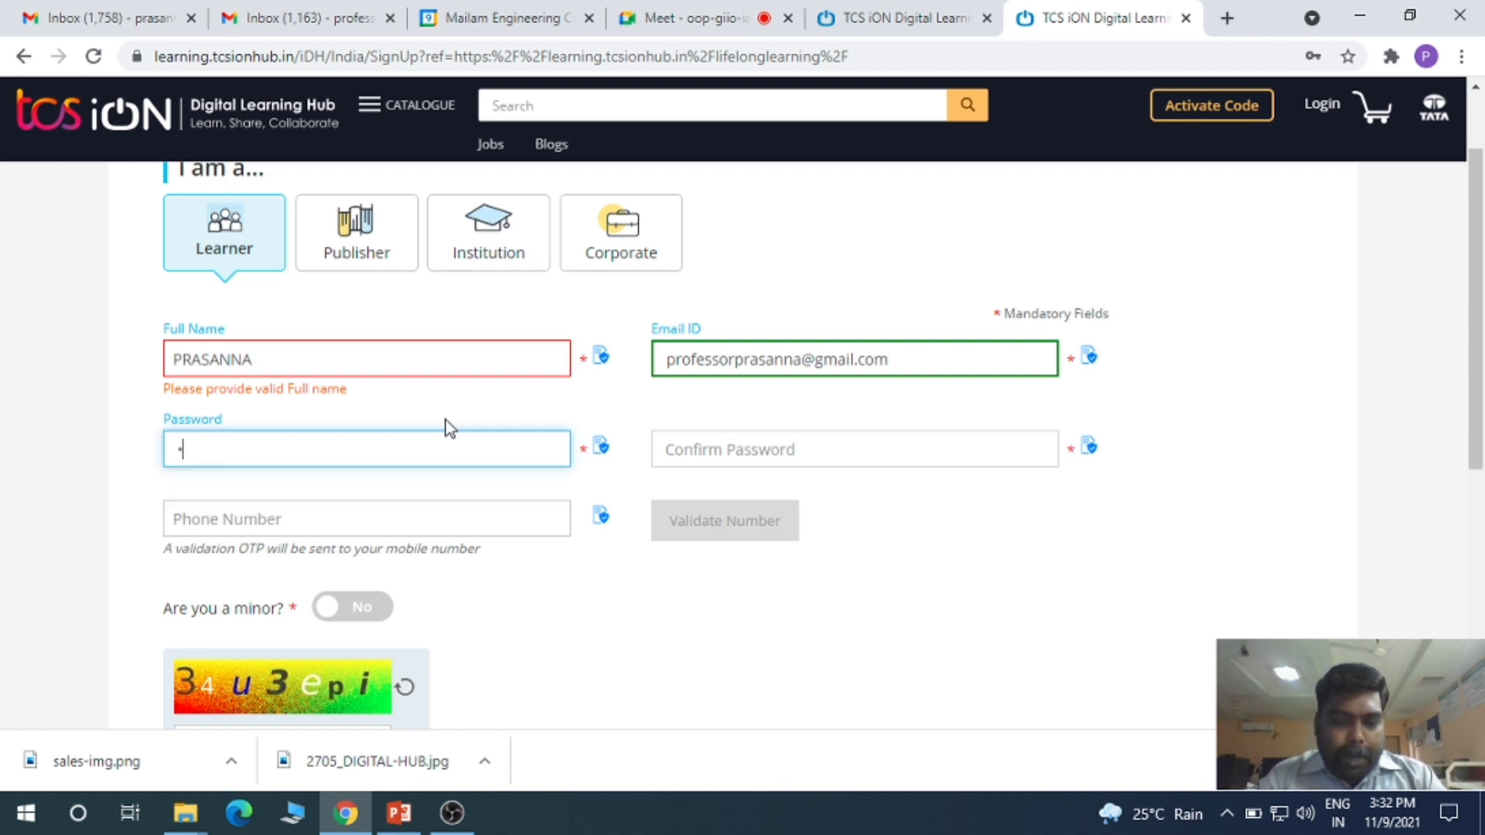
text(••••)
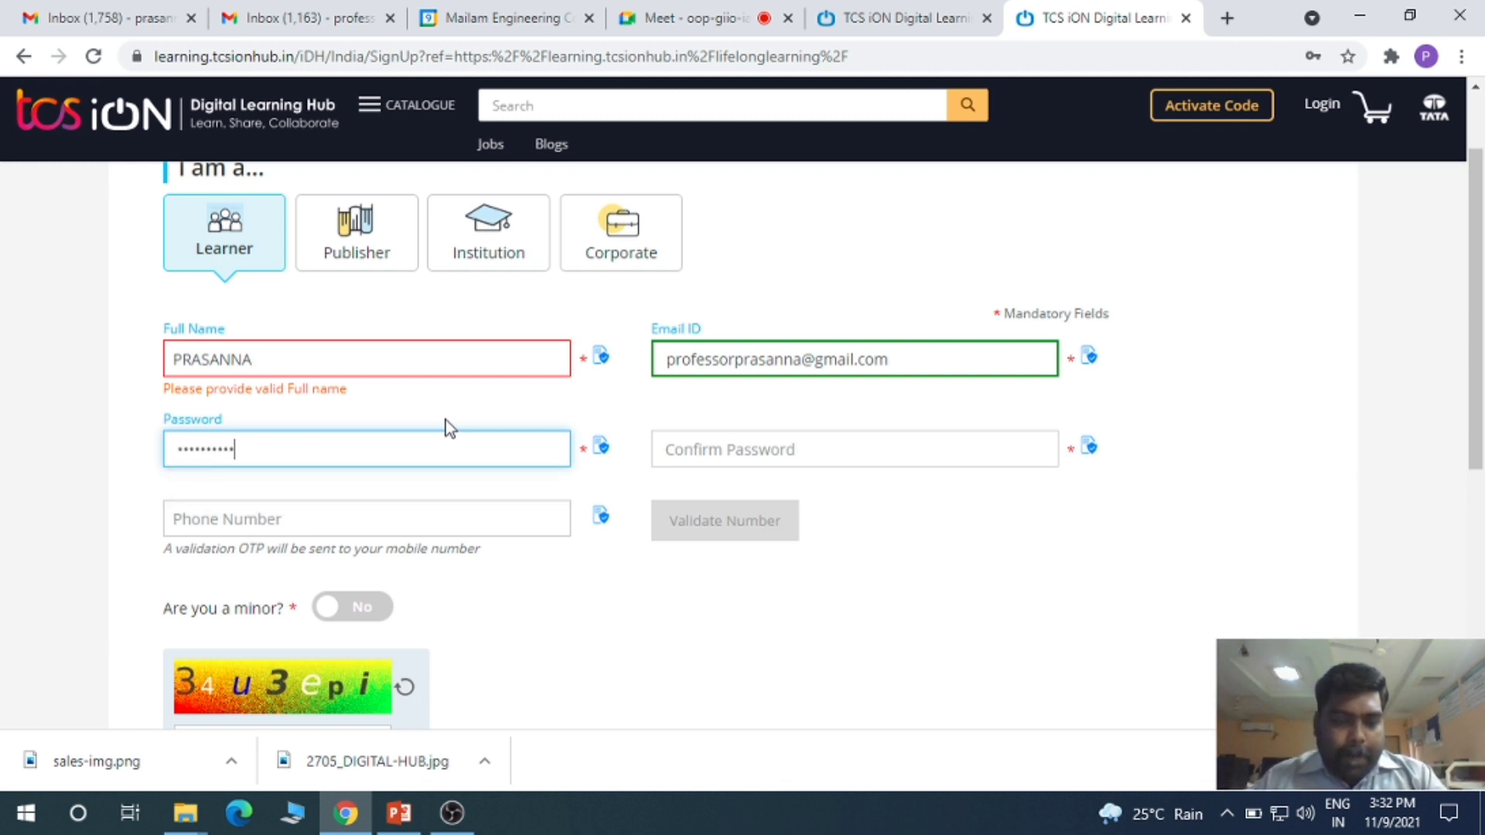
click(736, 458)
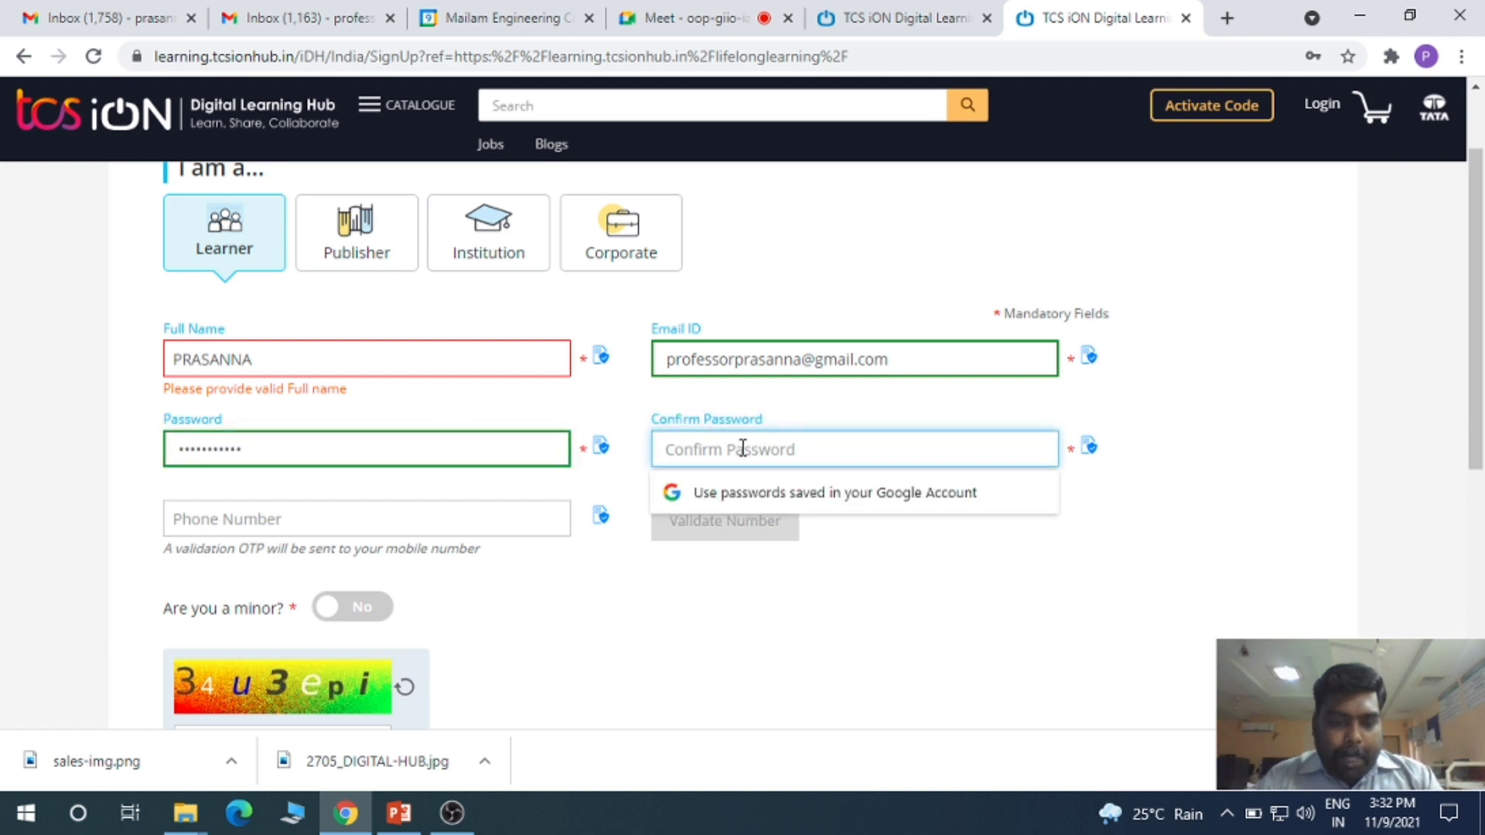
text(•••••••••)
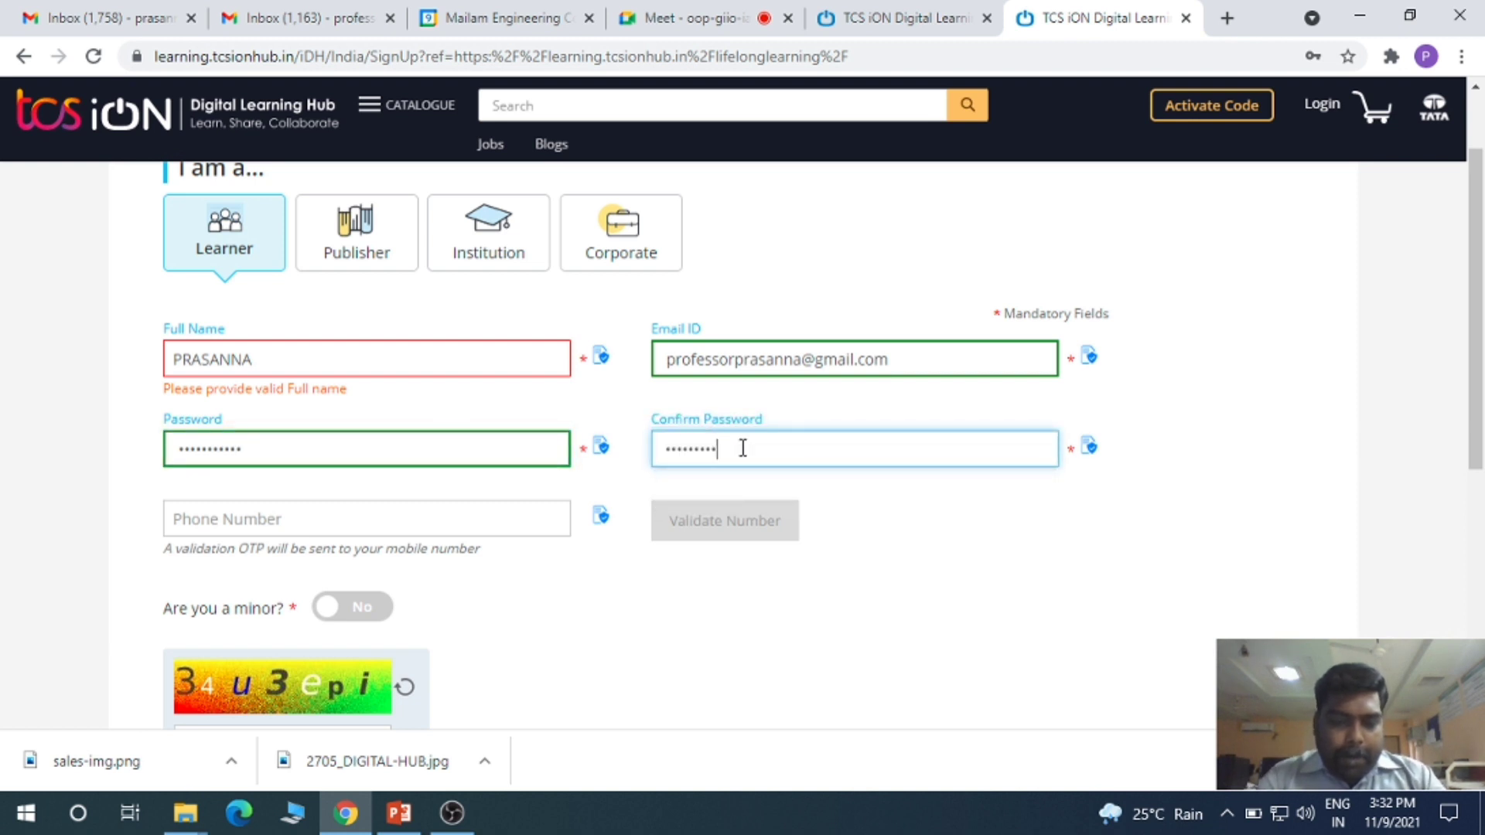
- Enter the mobile number and the captcha characters, then request a validation OTP
click(258, 520)
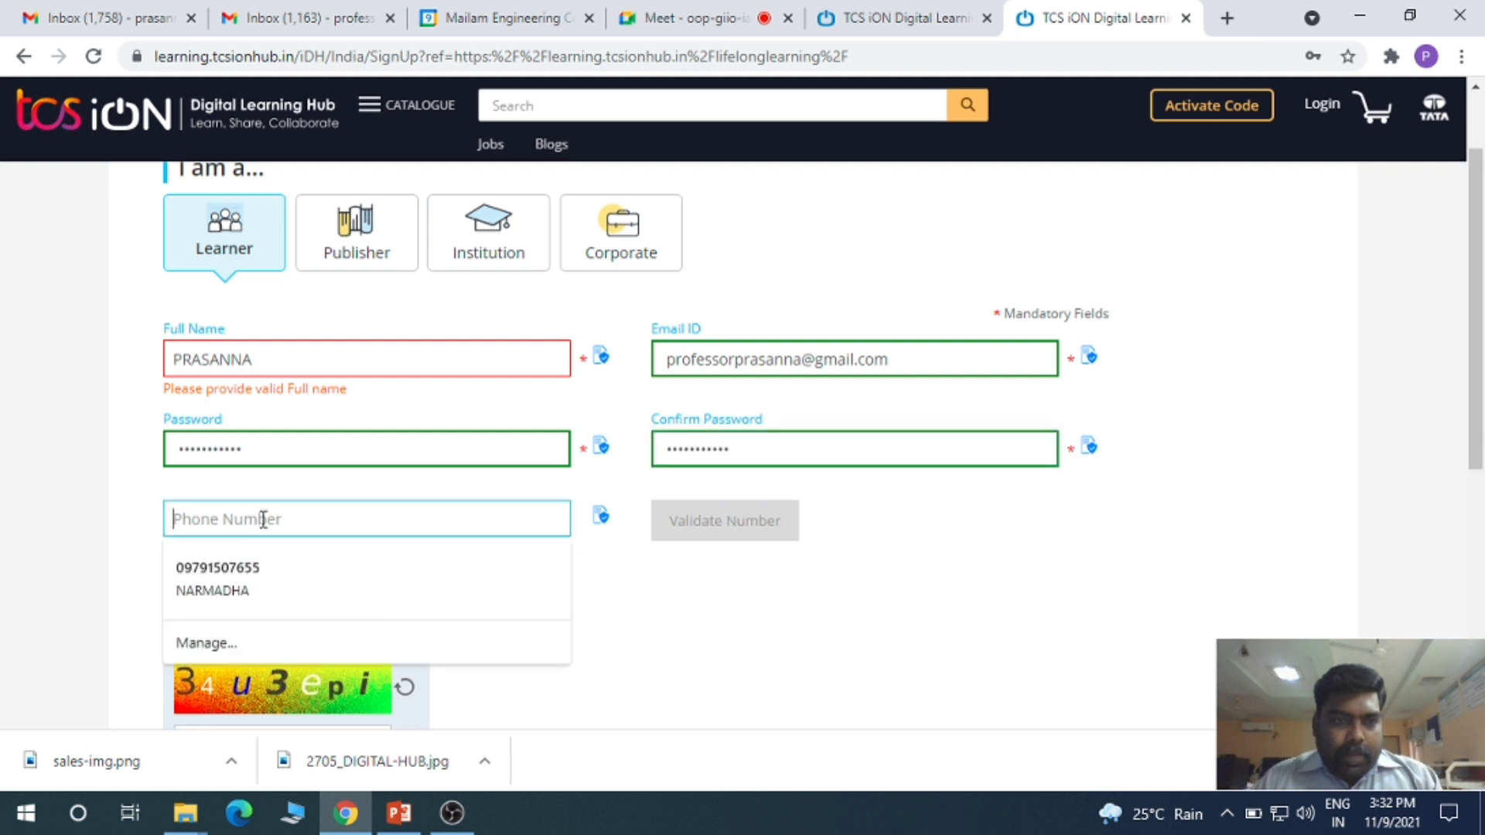
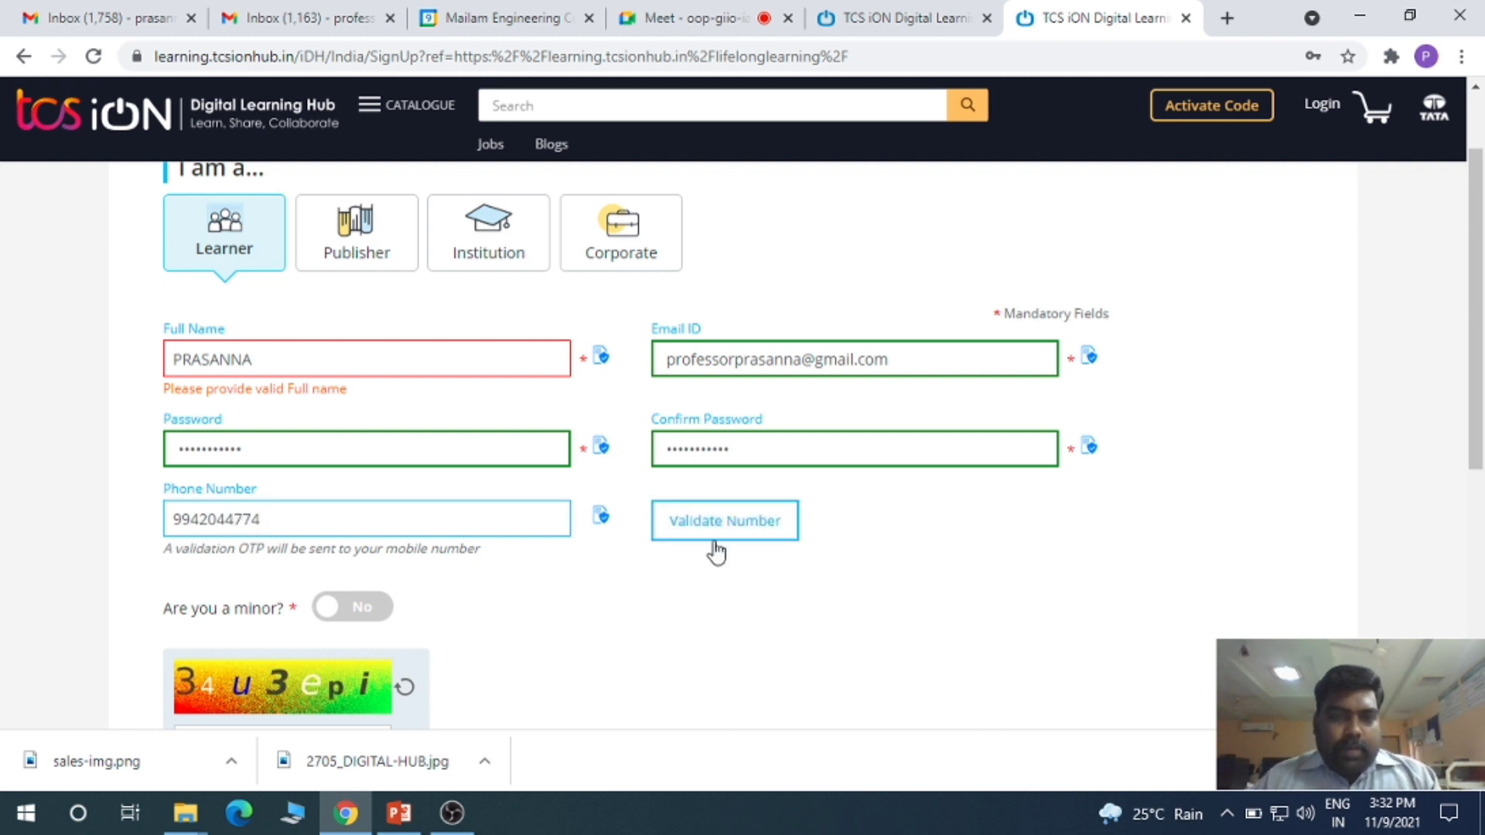
scroll(665, 557, down, 1)
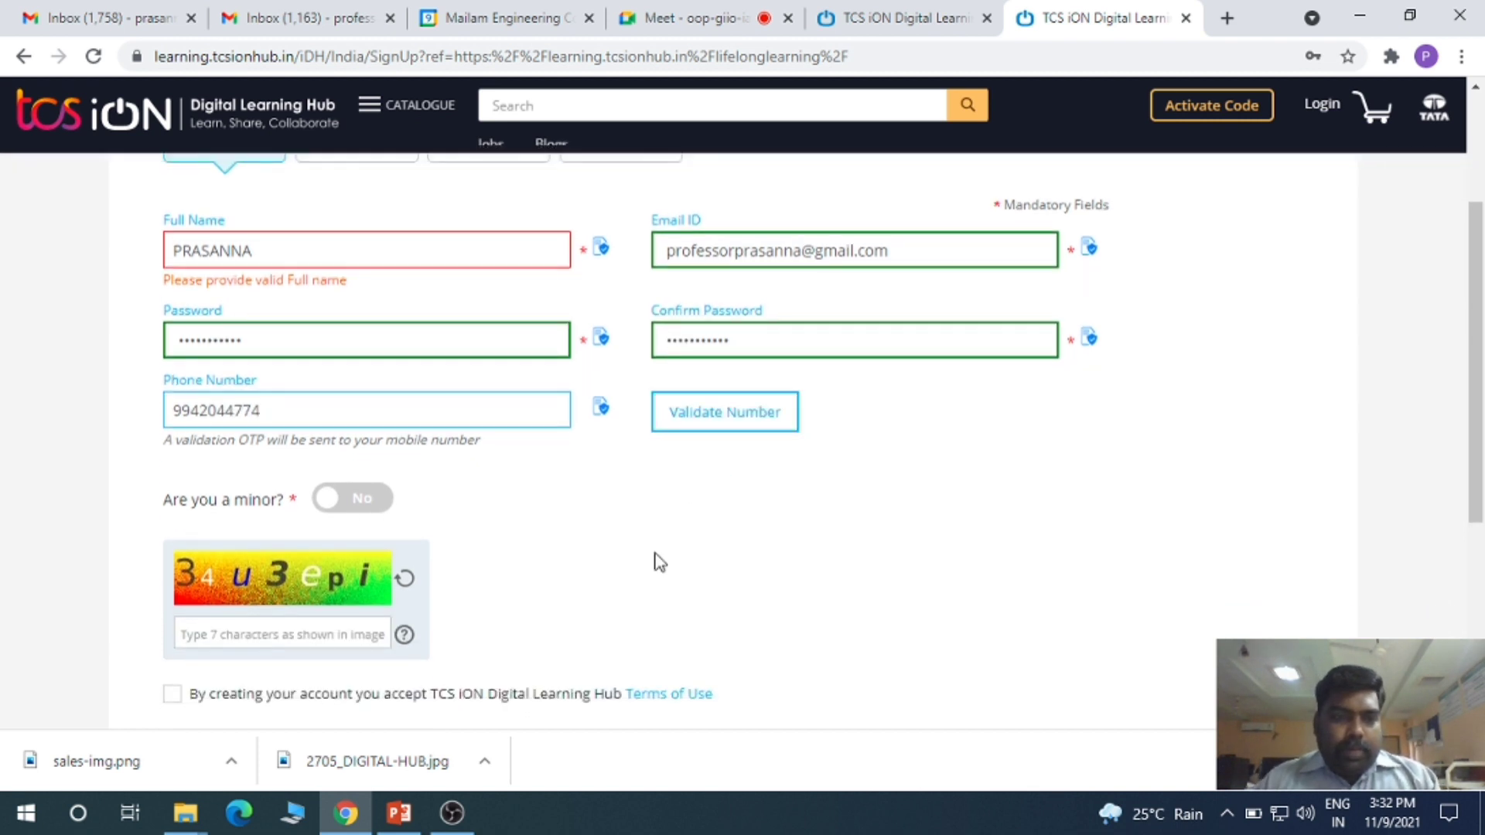
click(272, 628)
text(34)
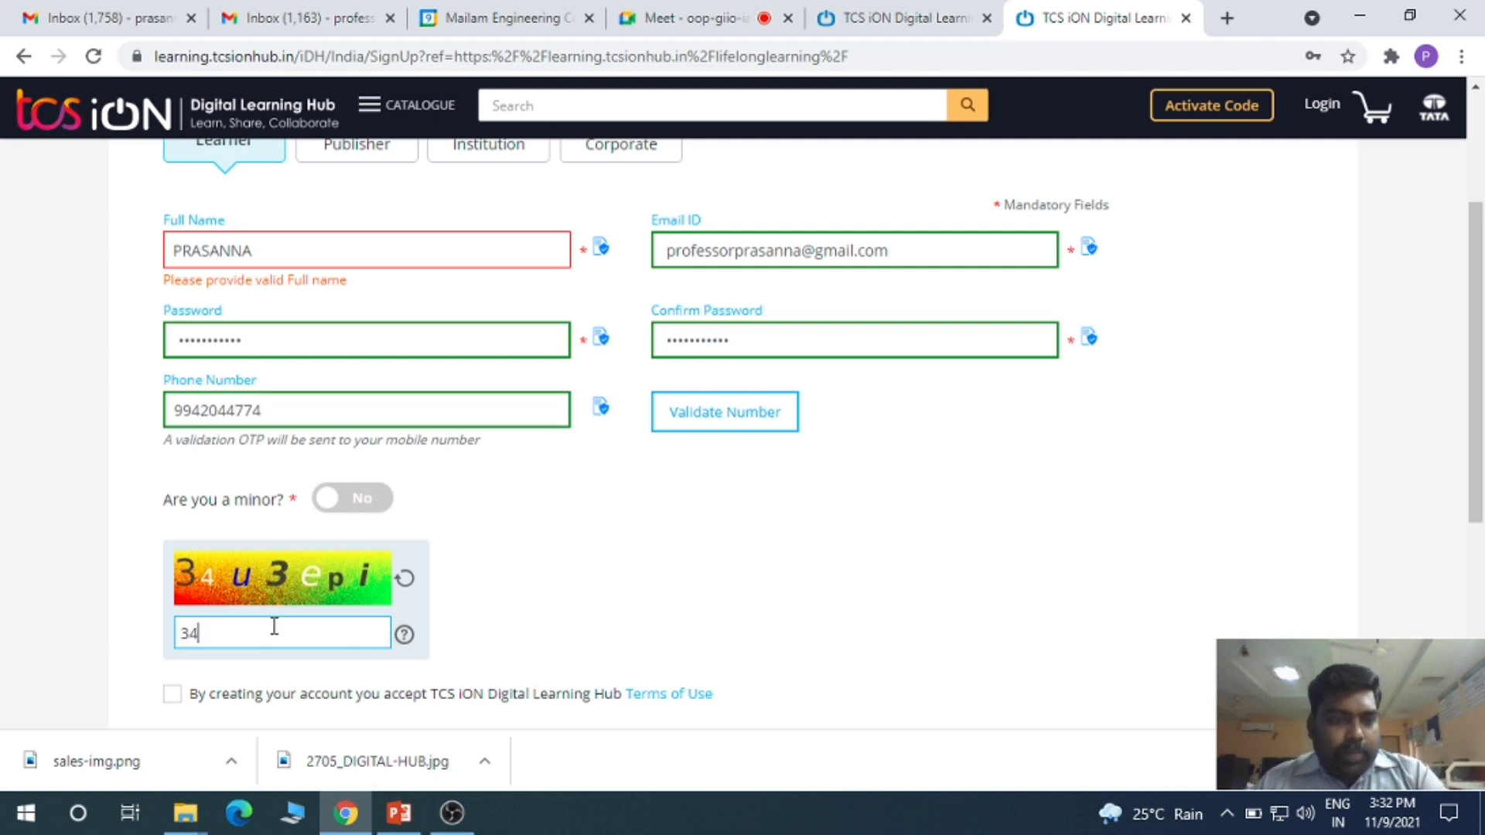
text(u)
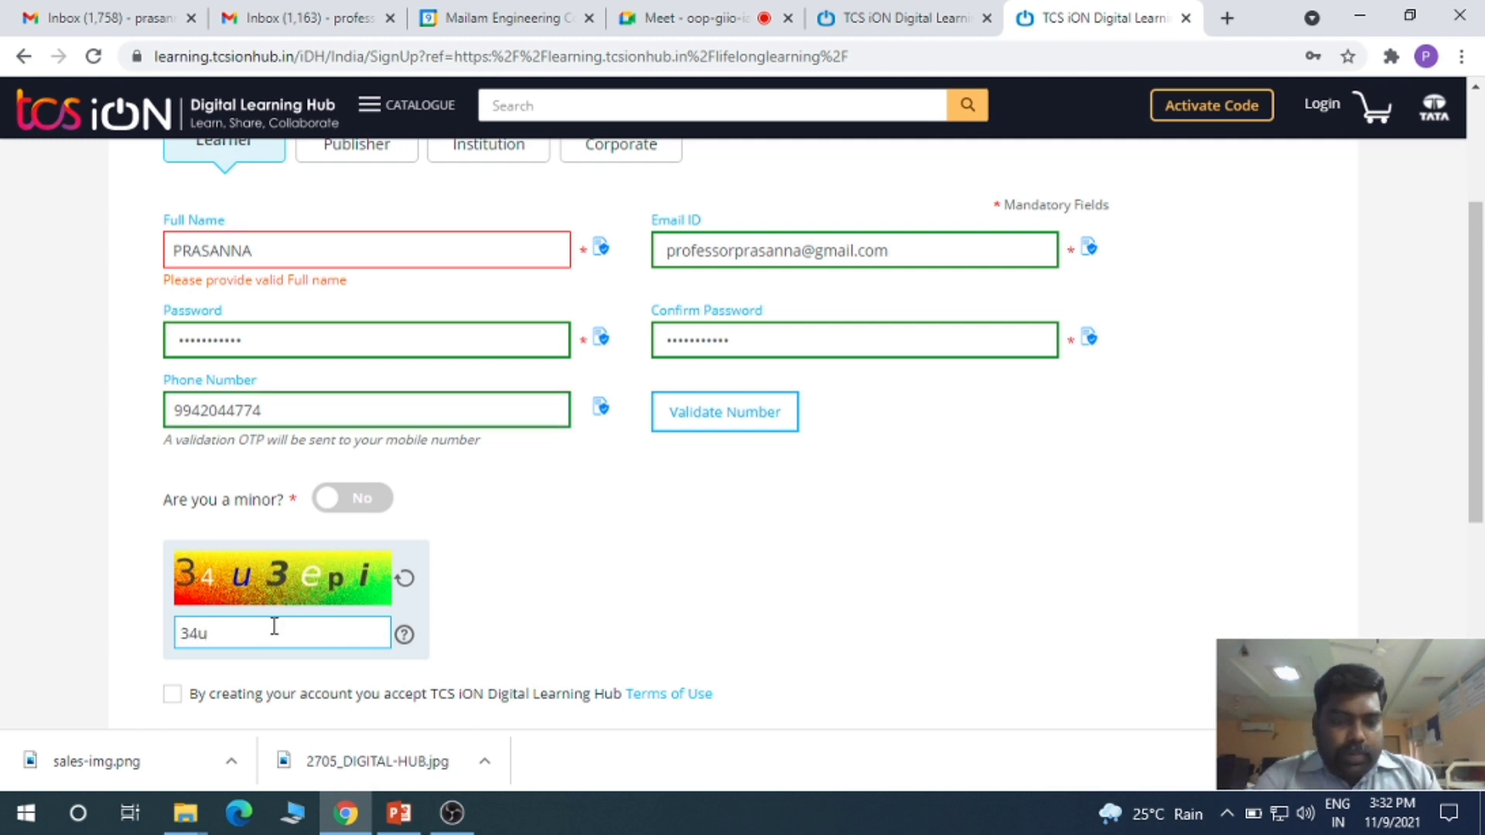
text(3e)
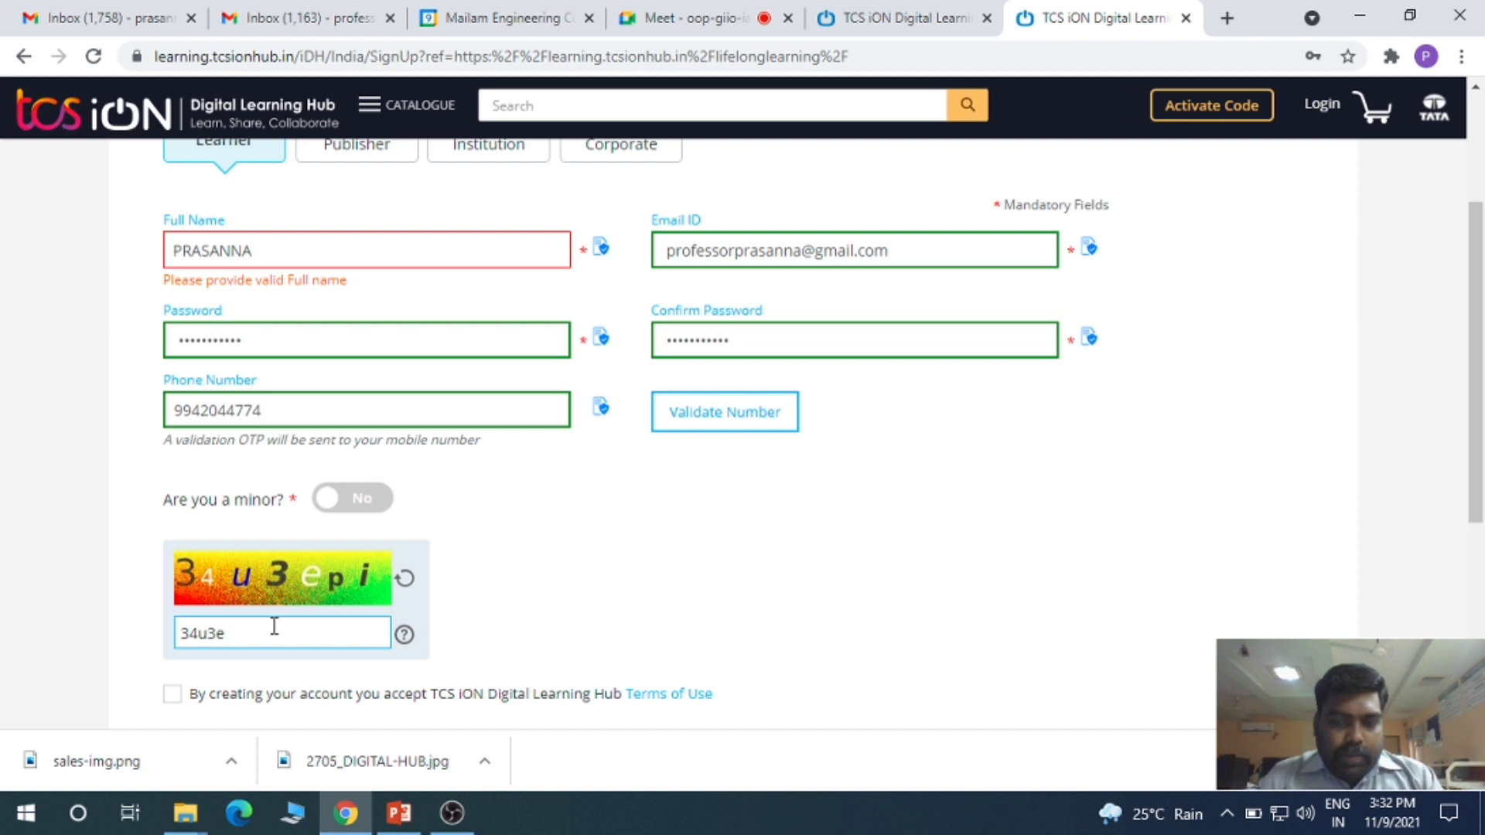
text(pi)
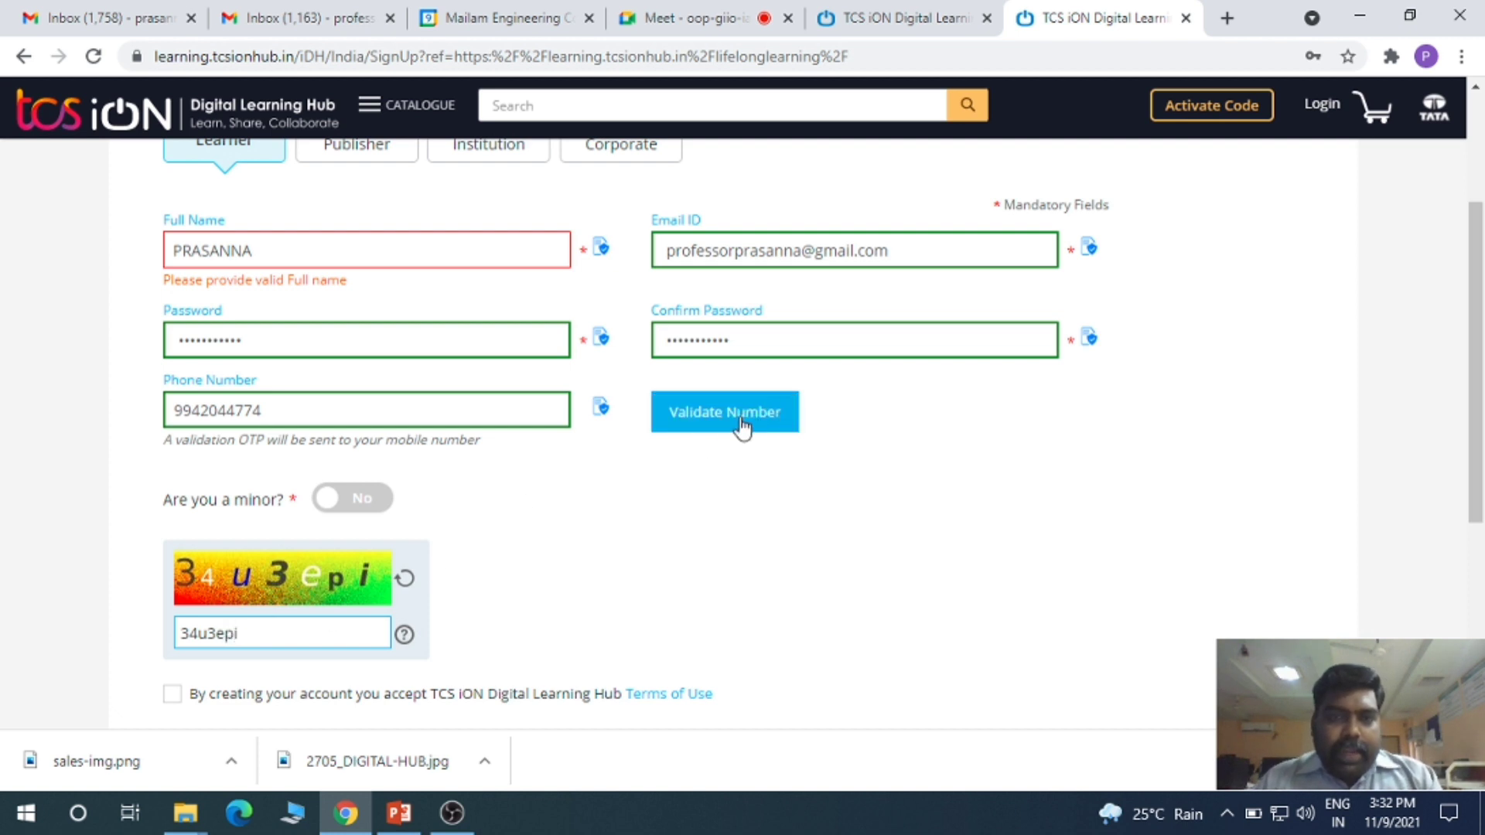
click(741, 423)
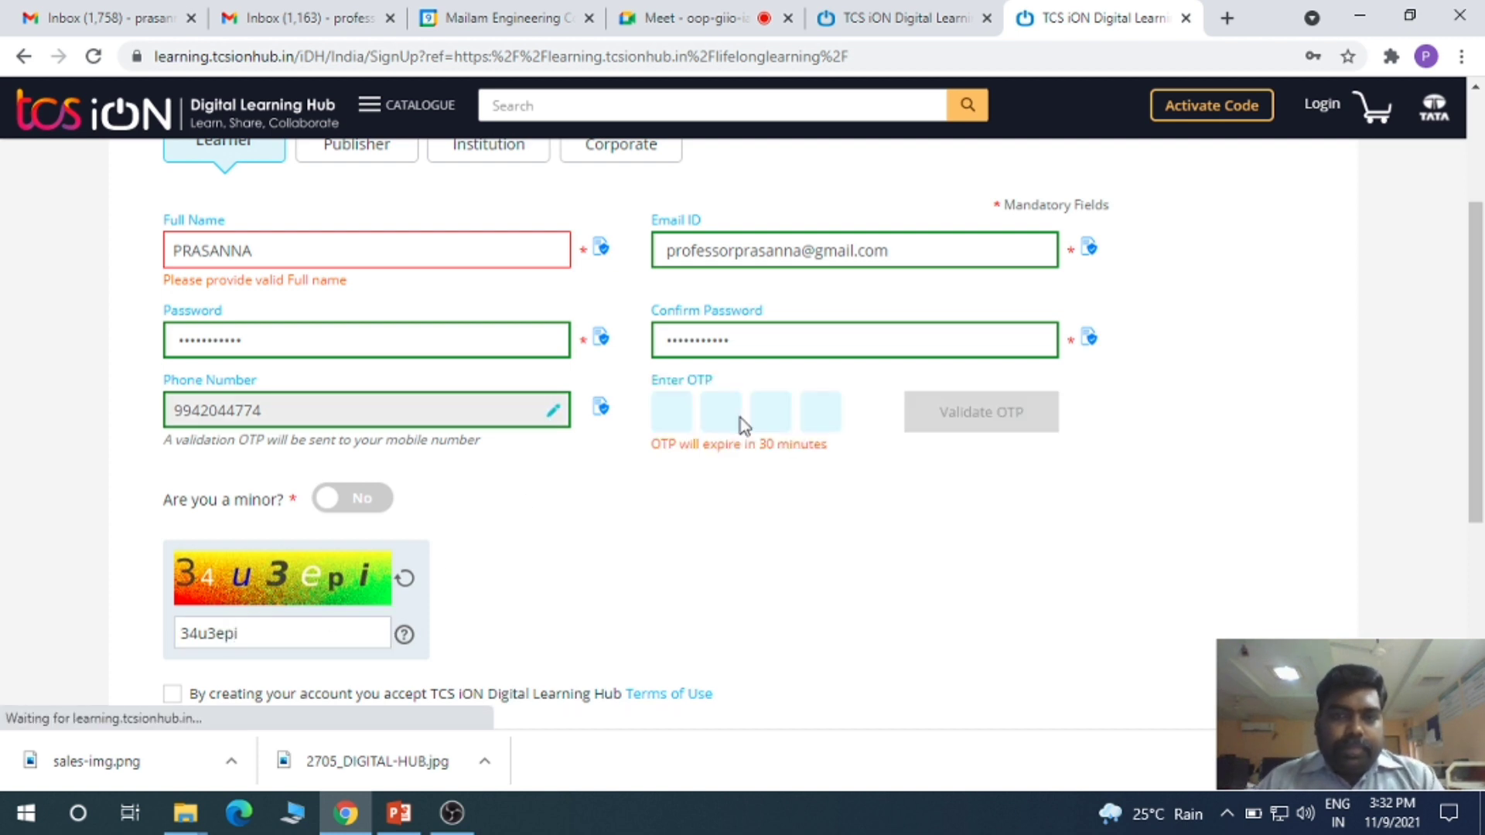
- Enter the four-digit OTP received on the phone and validate it
click(678, 415)
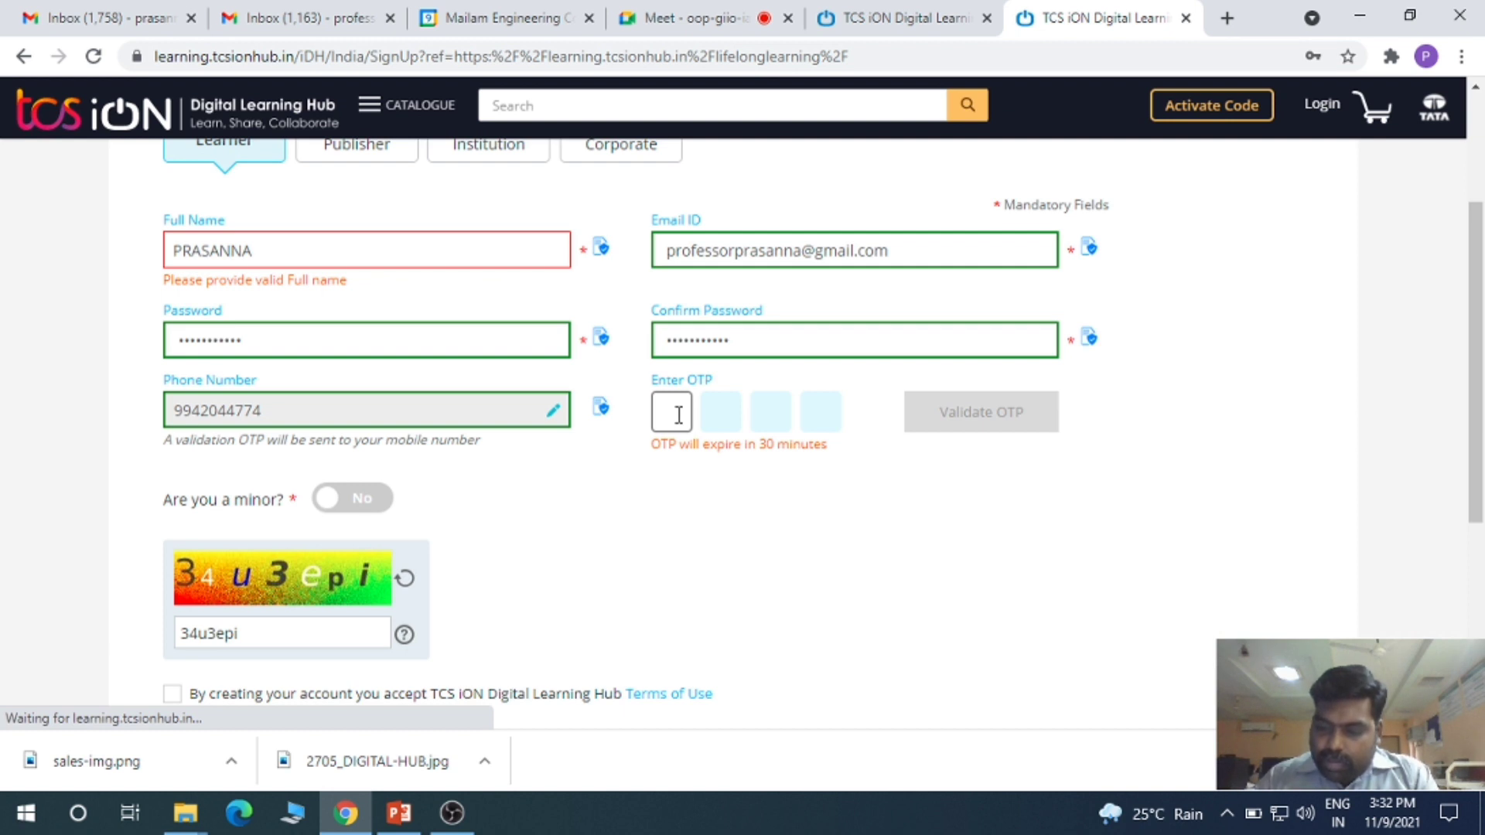
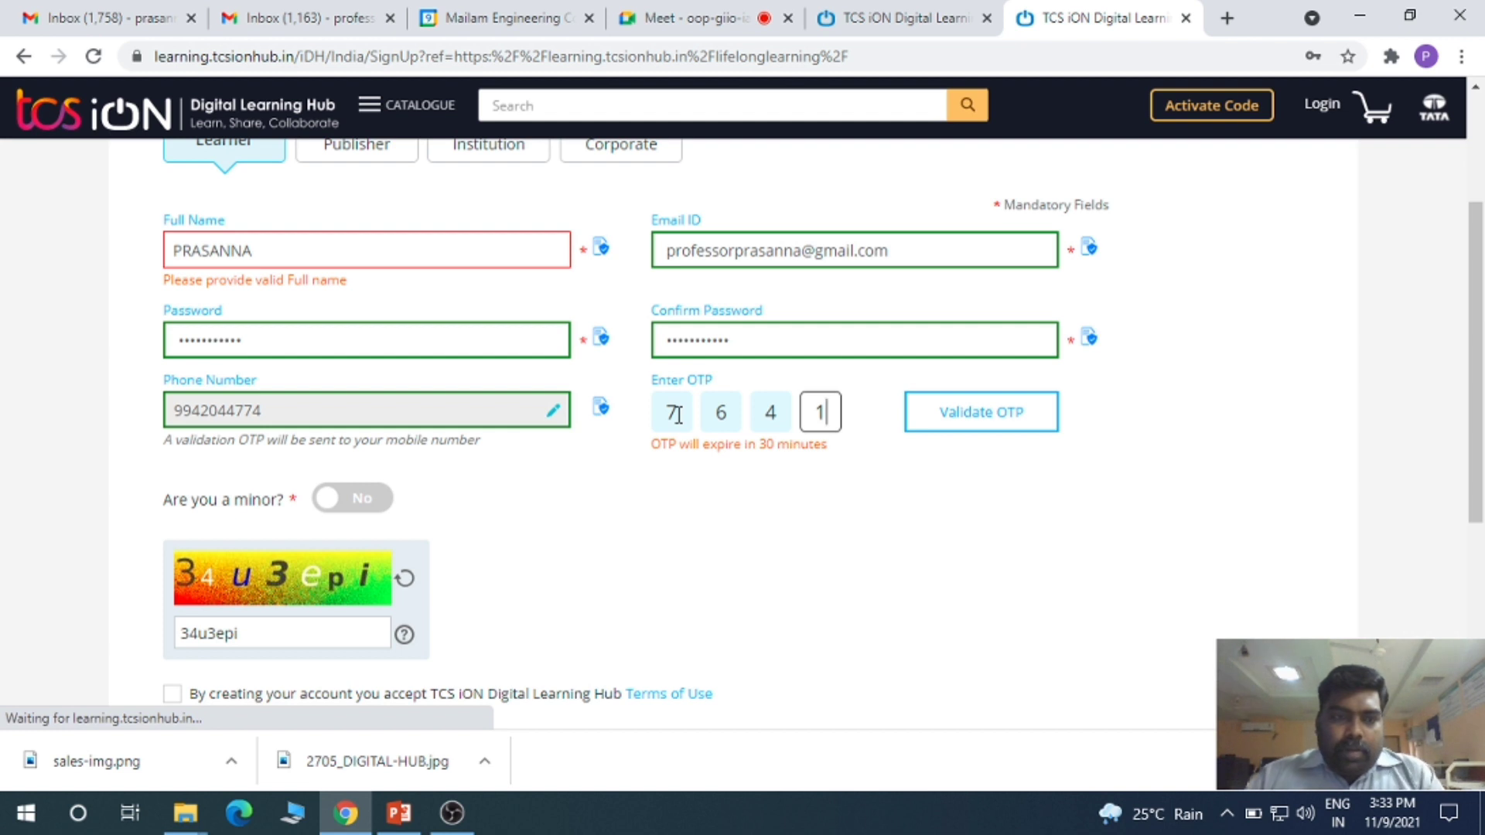
click(967, 421)
scroll(941, 464, down, 5)
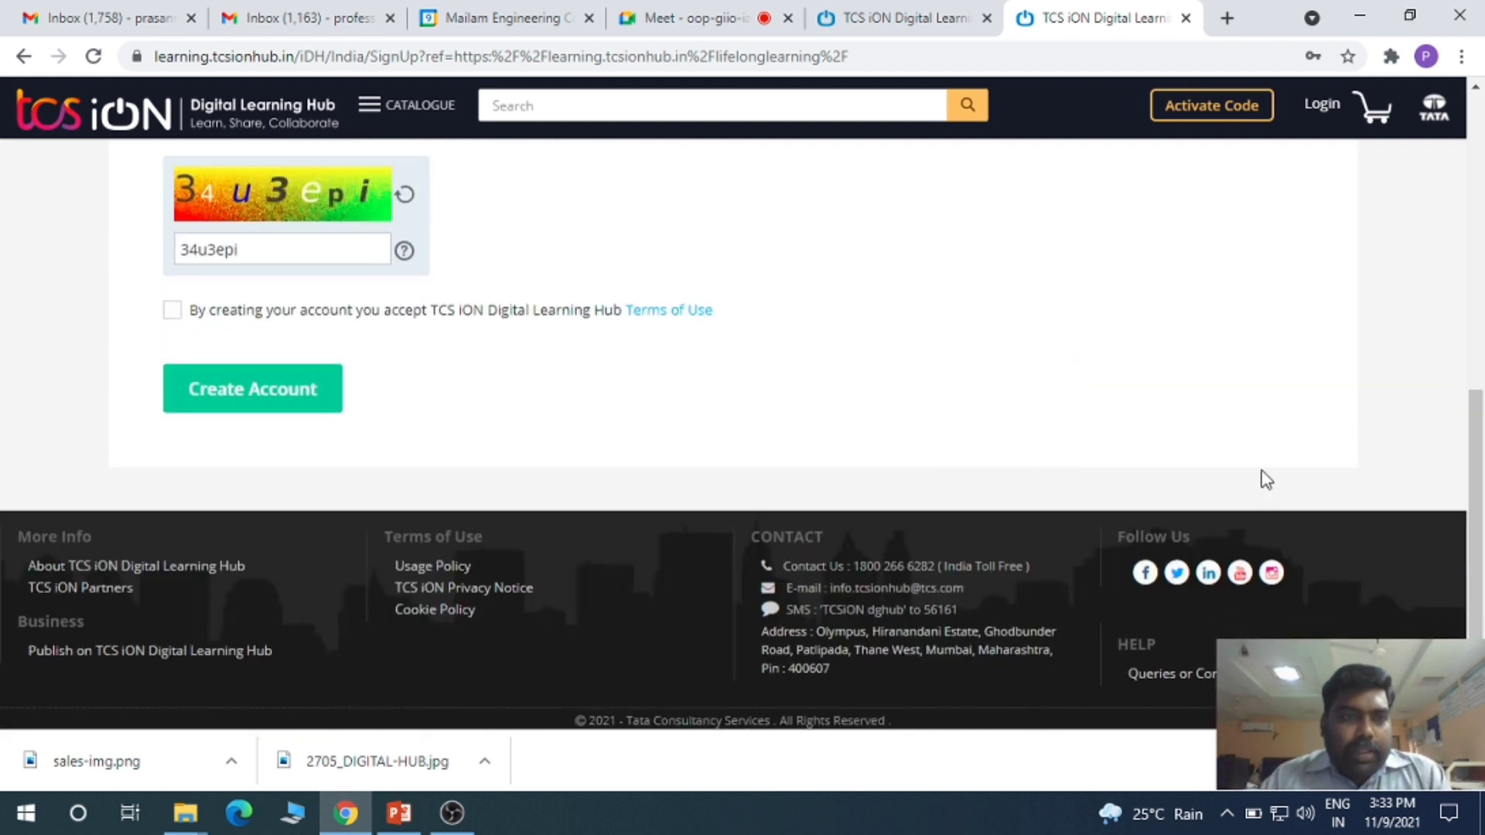
- Tick the Privacy Notice and Terms of Use acceptance boxes and confirm with OK
click(168, 311)
scroll(976, 512, down, 2)
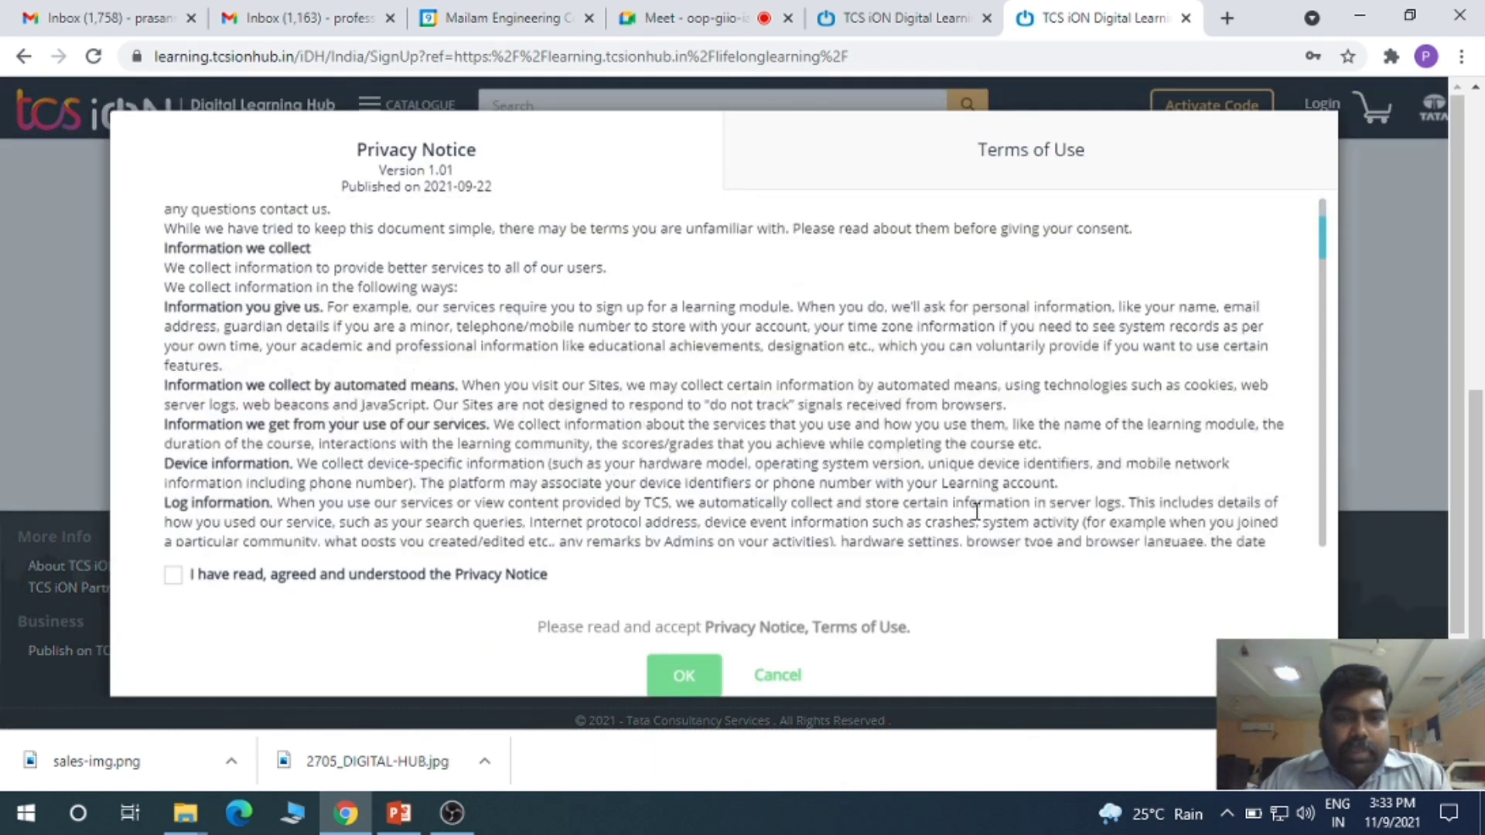
click(173, 576)
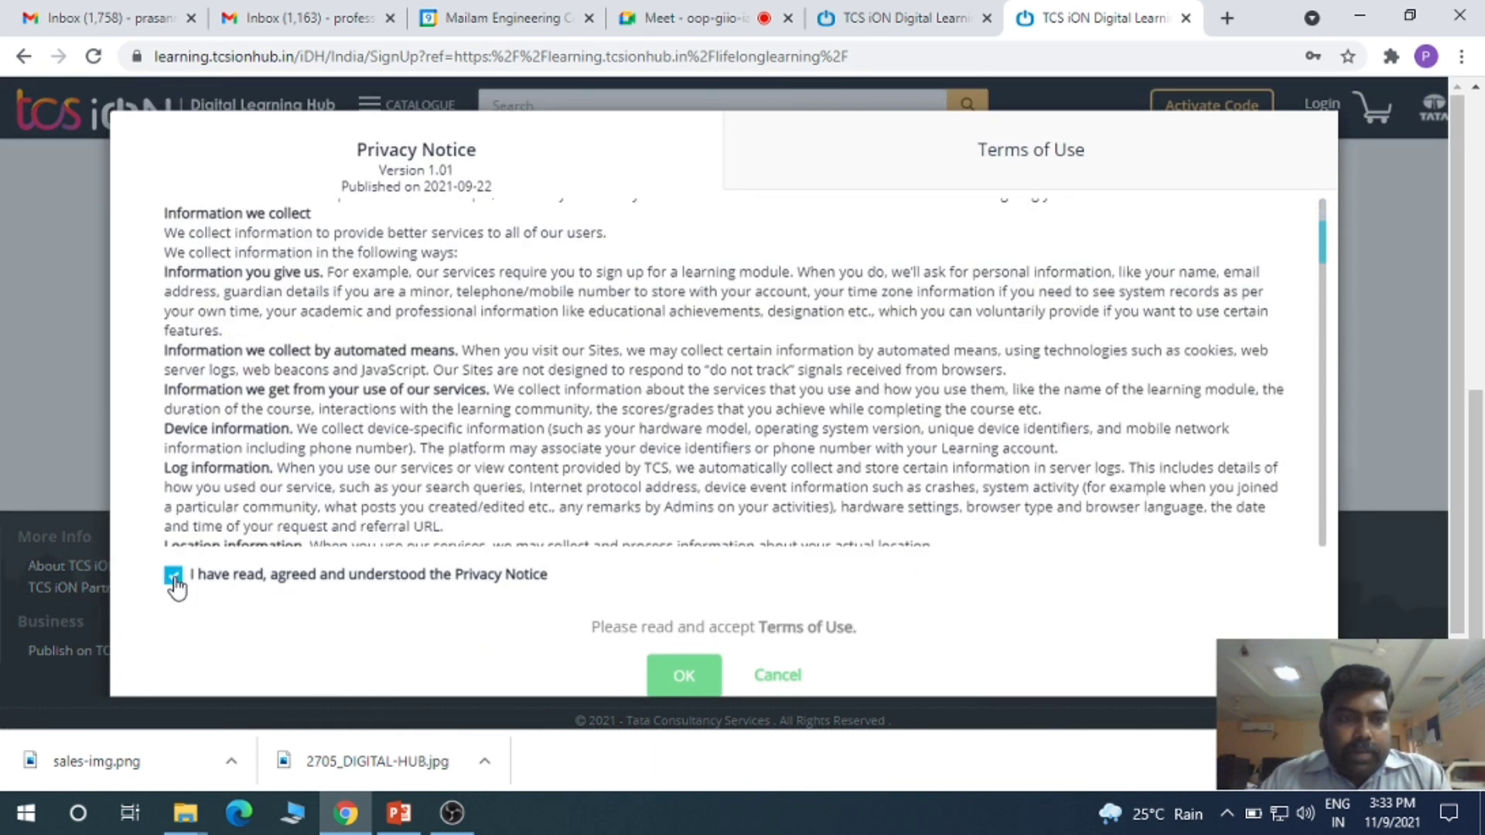
click(1005, 164)
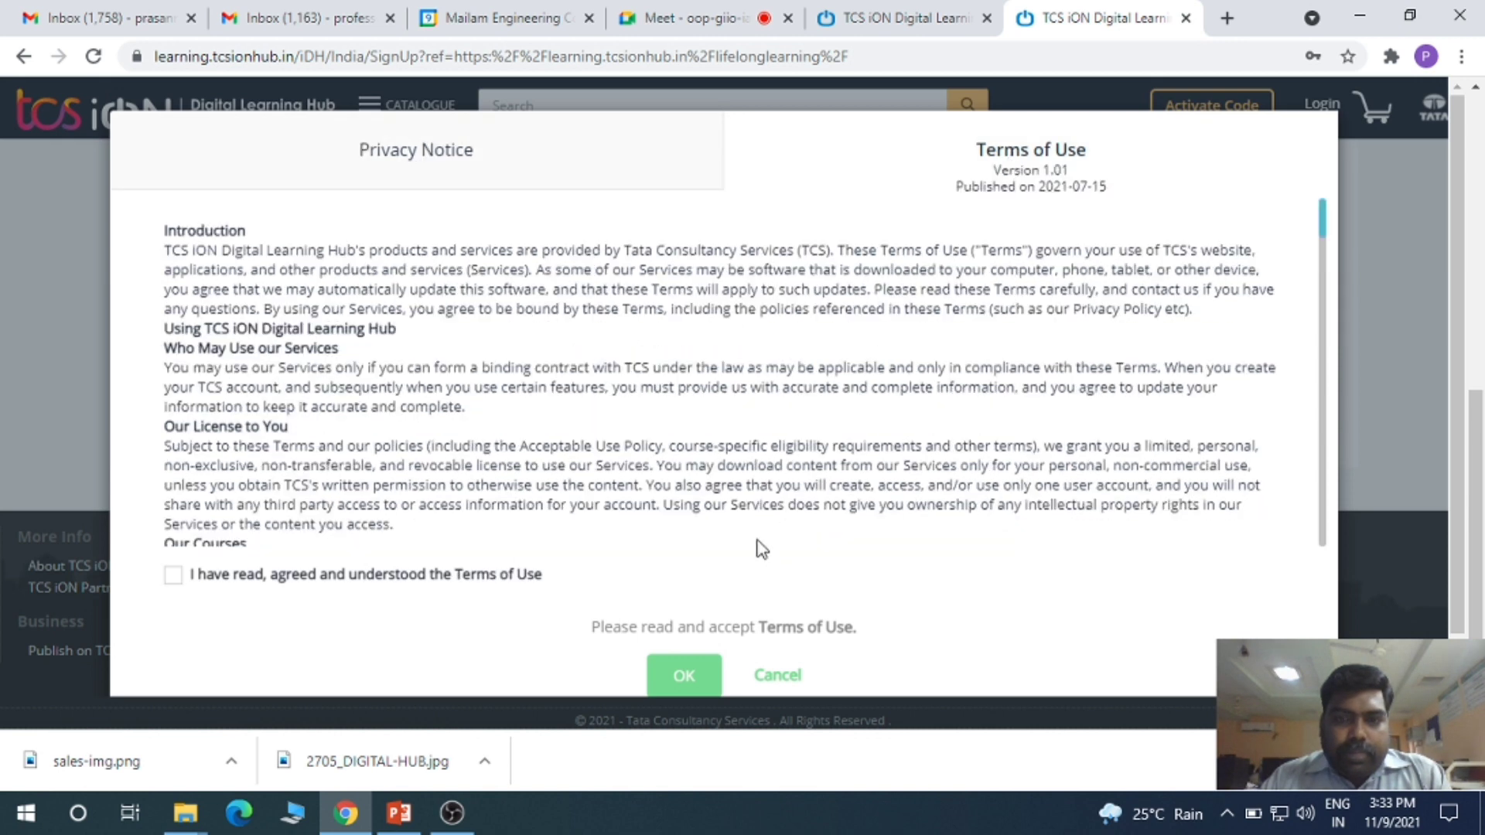
click(175, 577)
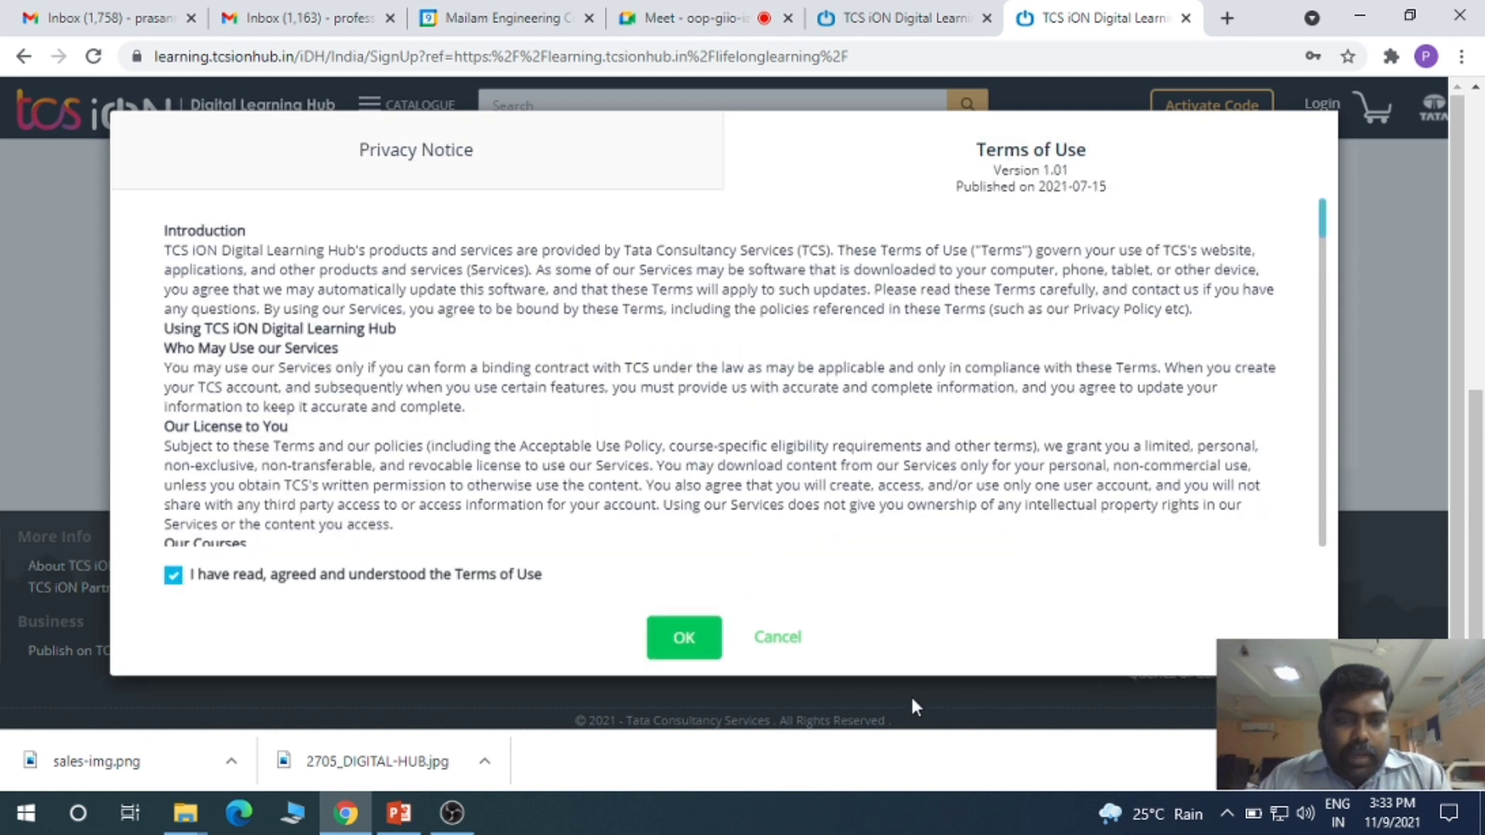
click(673, 642)
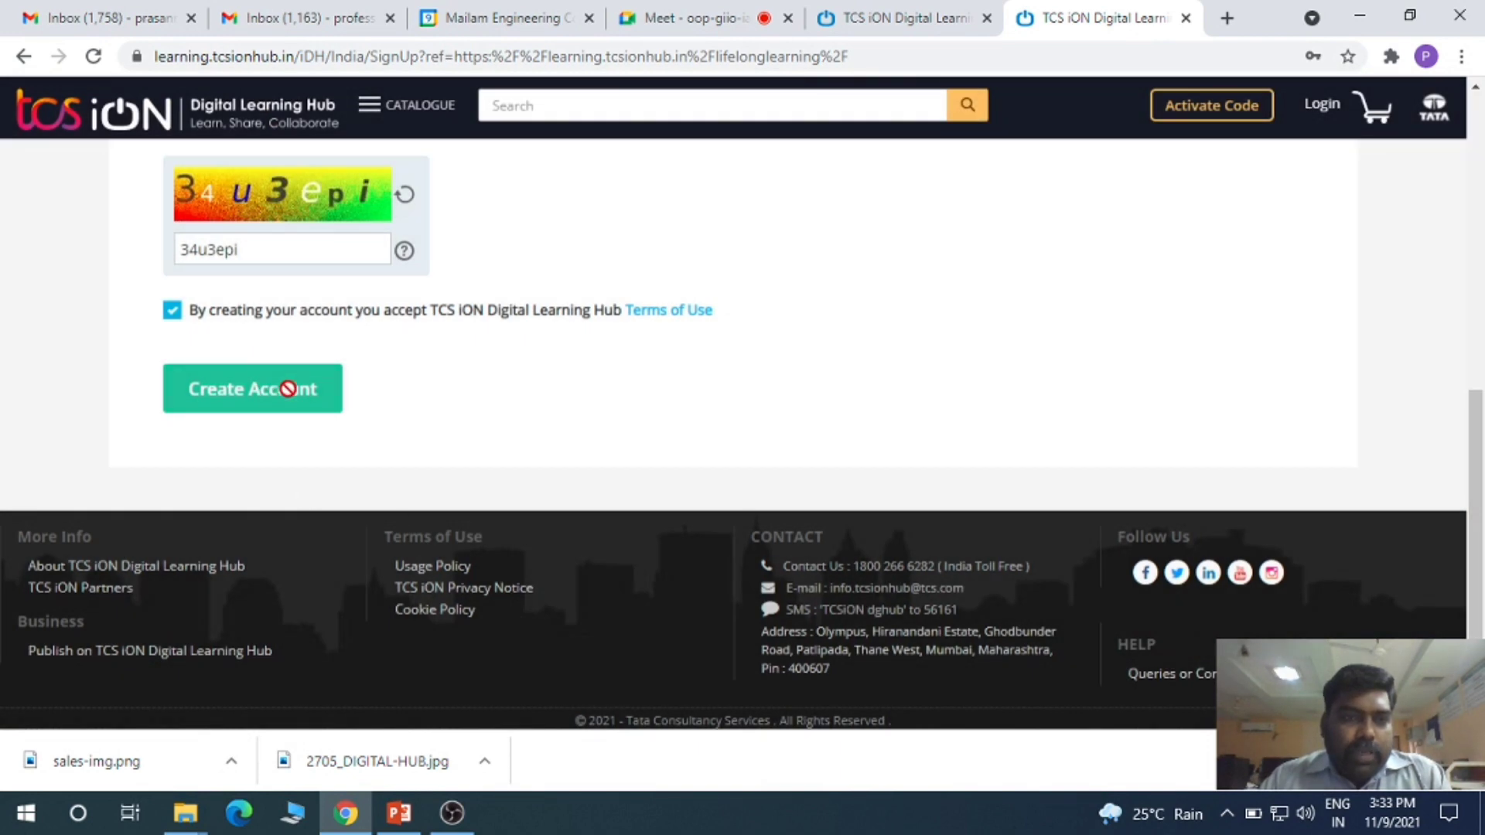
- Append the learner's surname to the Full Name and submit with Create Account
scroll(623, 300, up, 5)
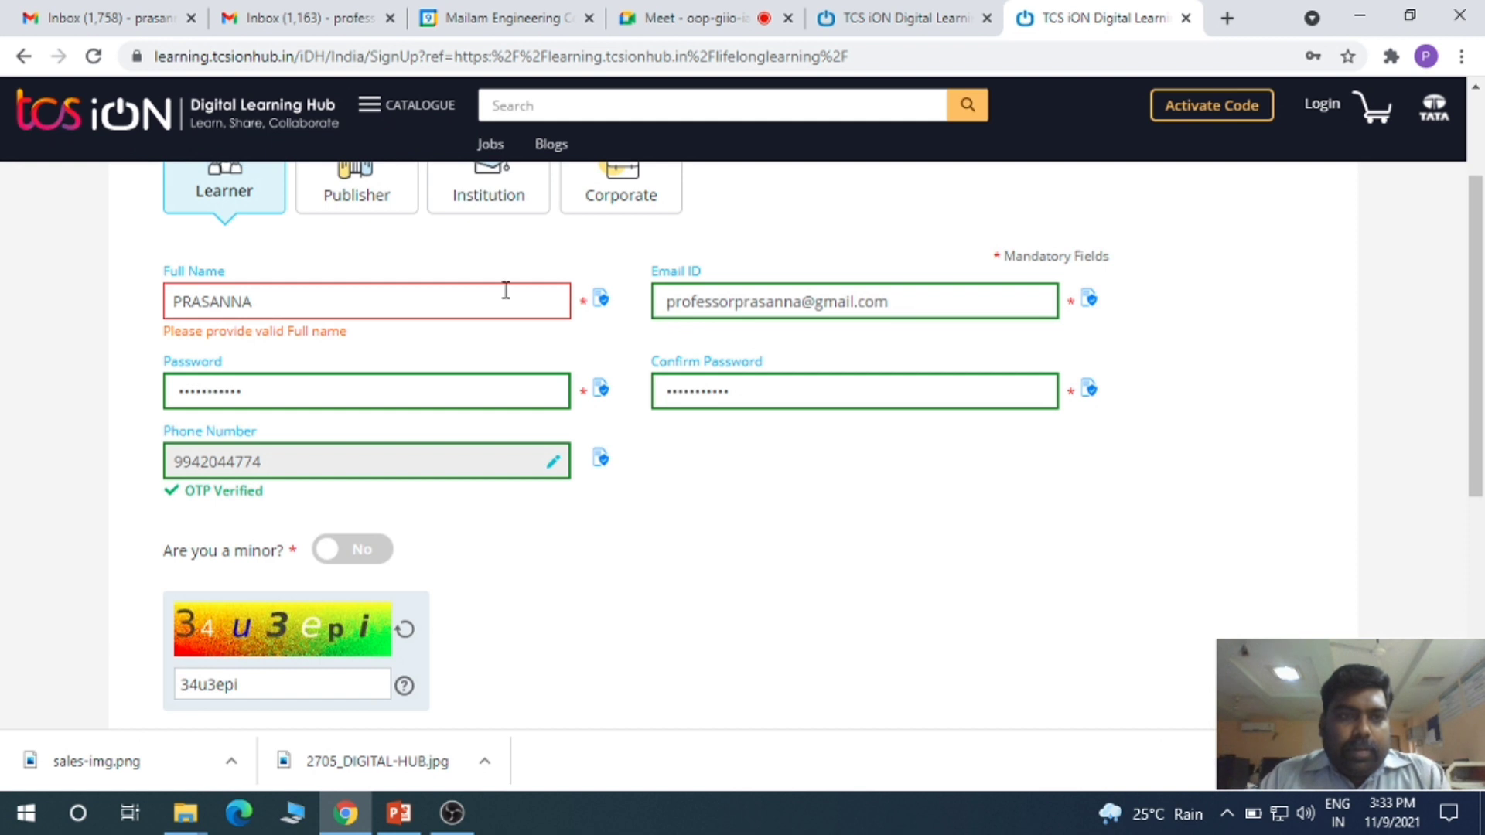
click(274, 307)
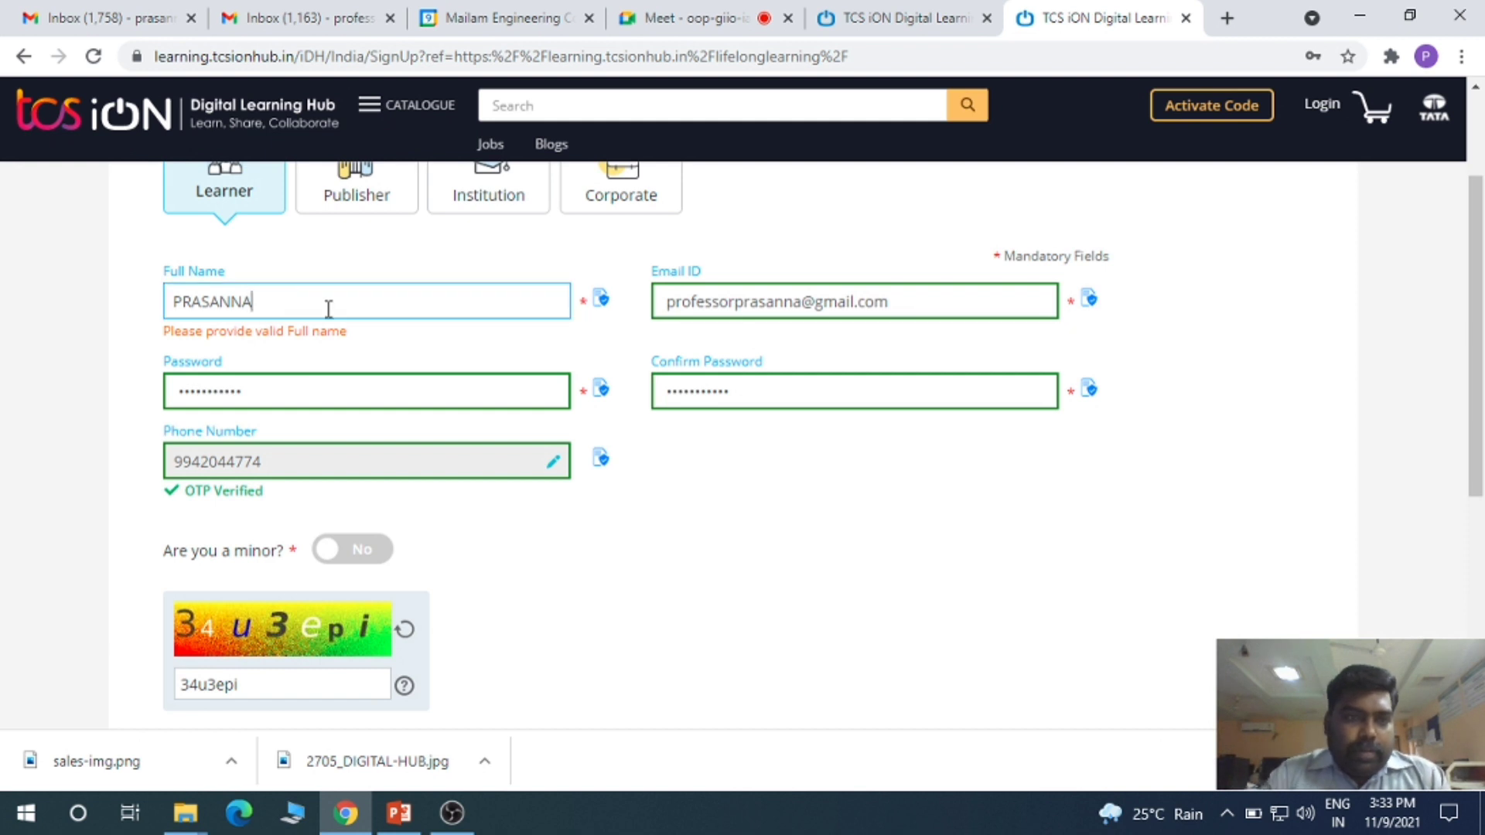
text(r)
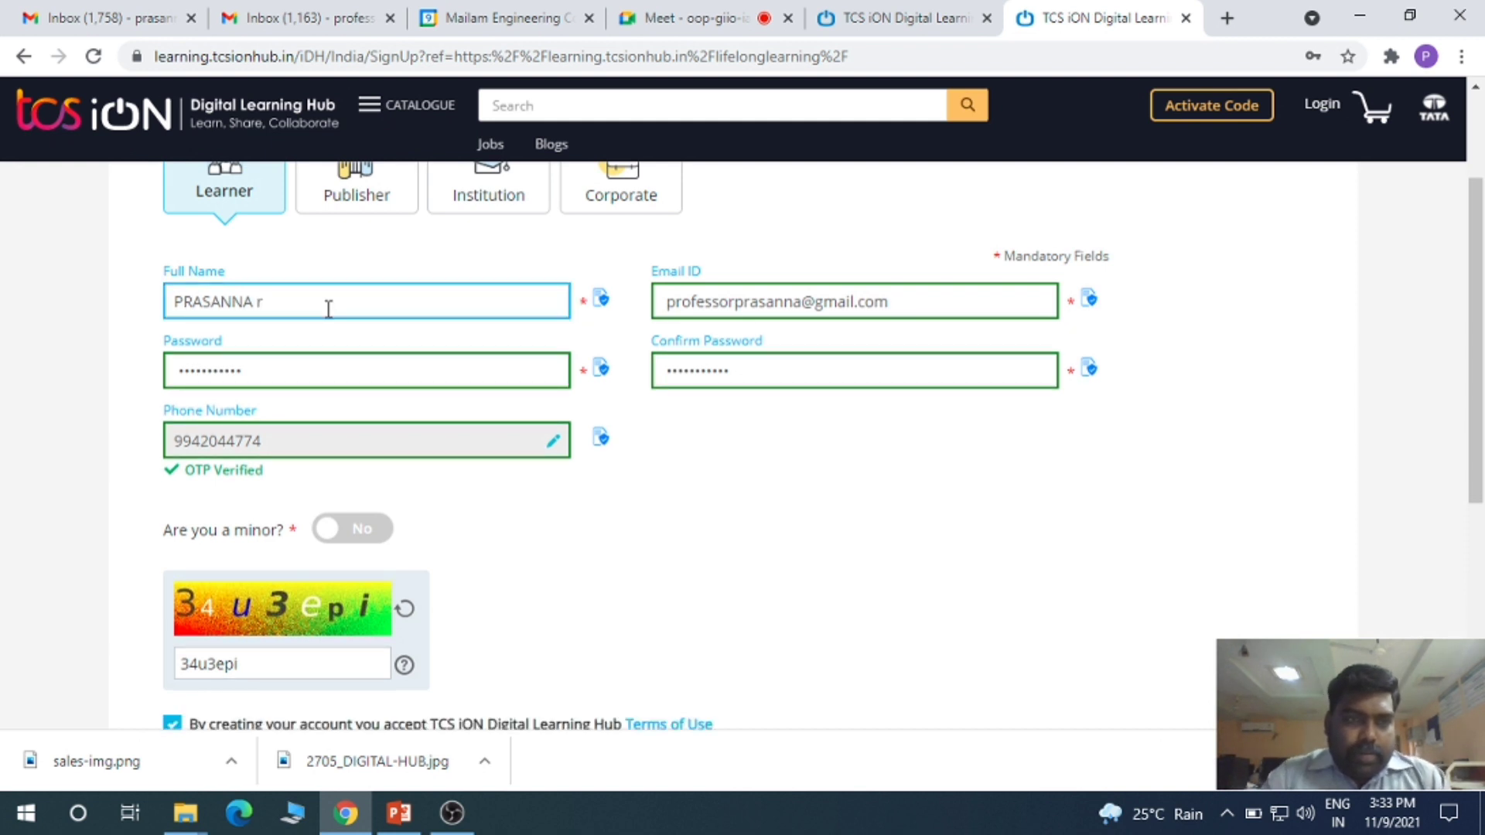
key(BackSpace)
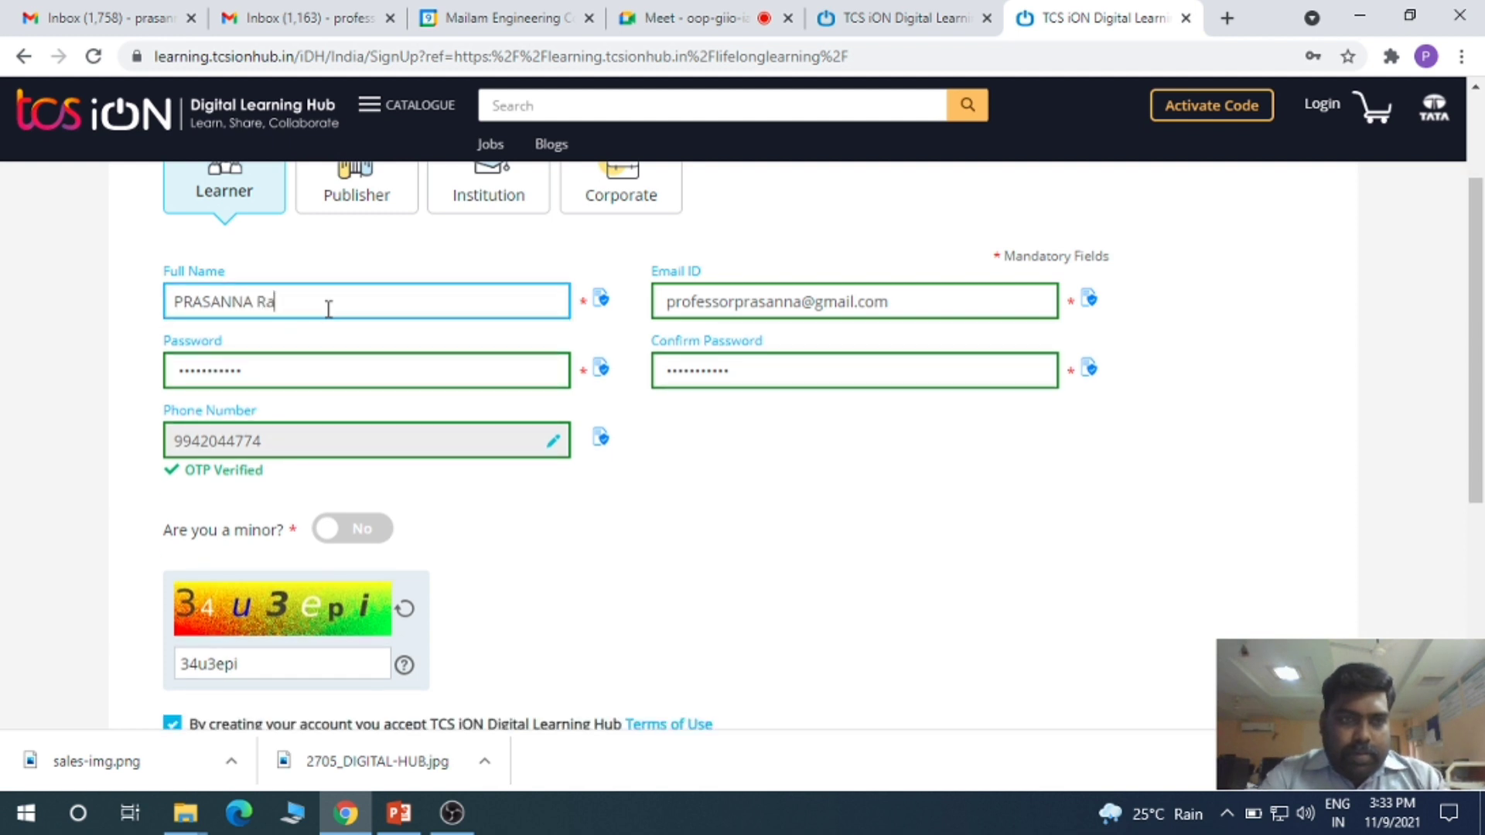
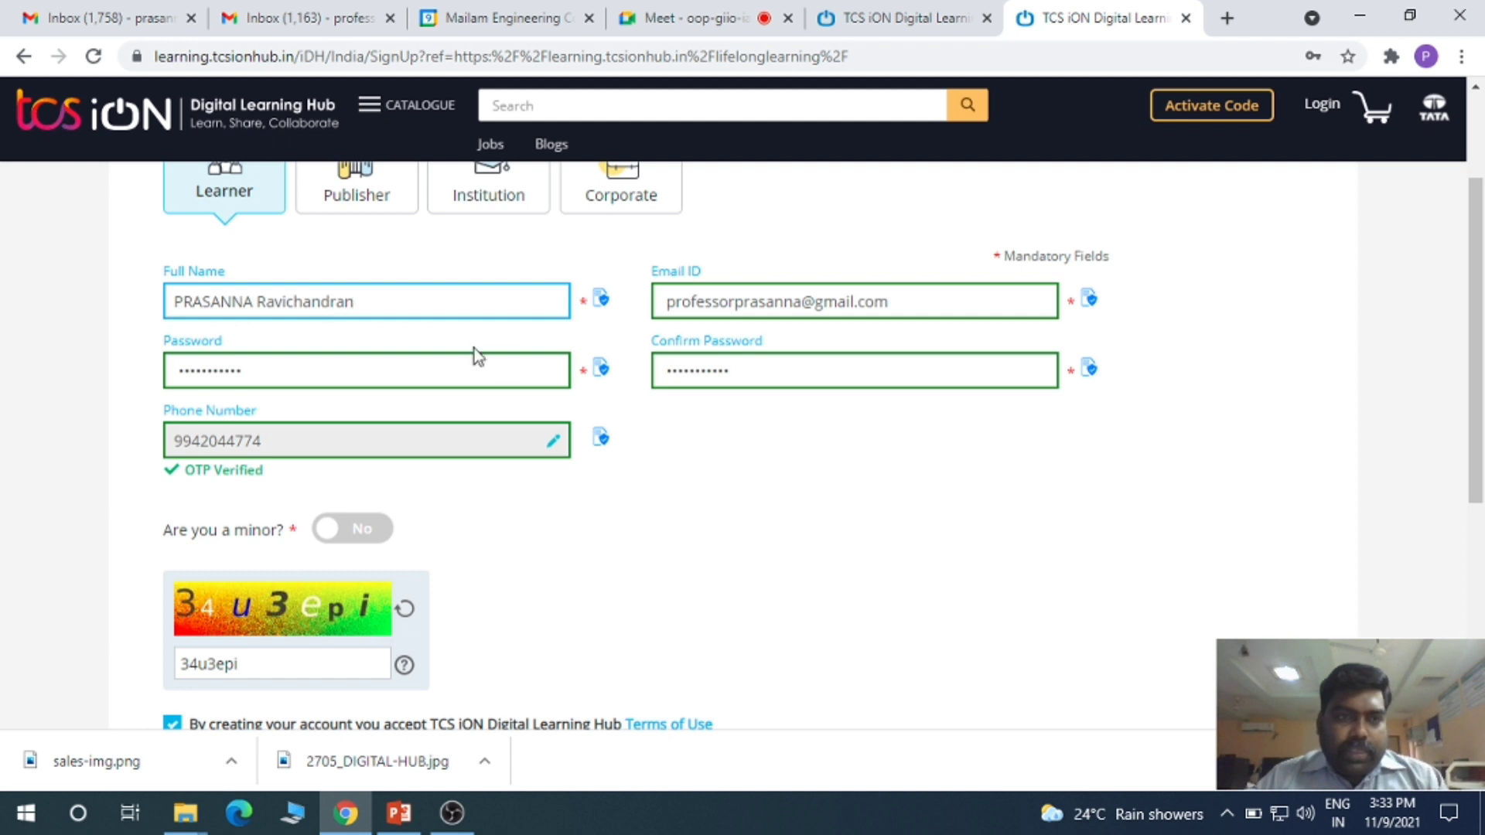
scroll(590, 414, down, 4)
click(246, 488)
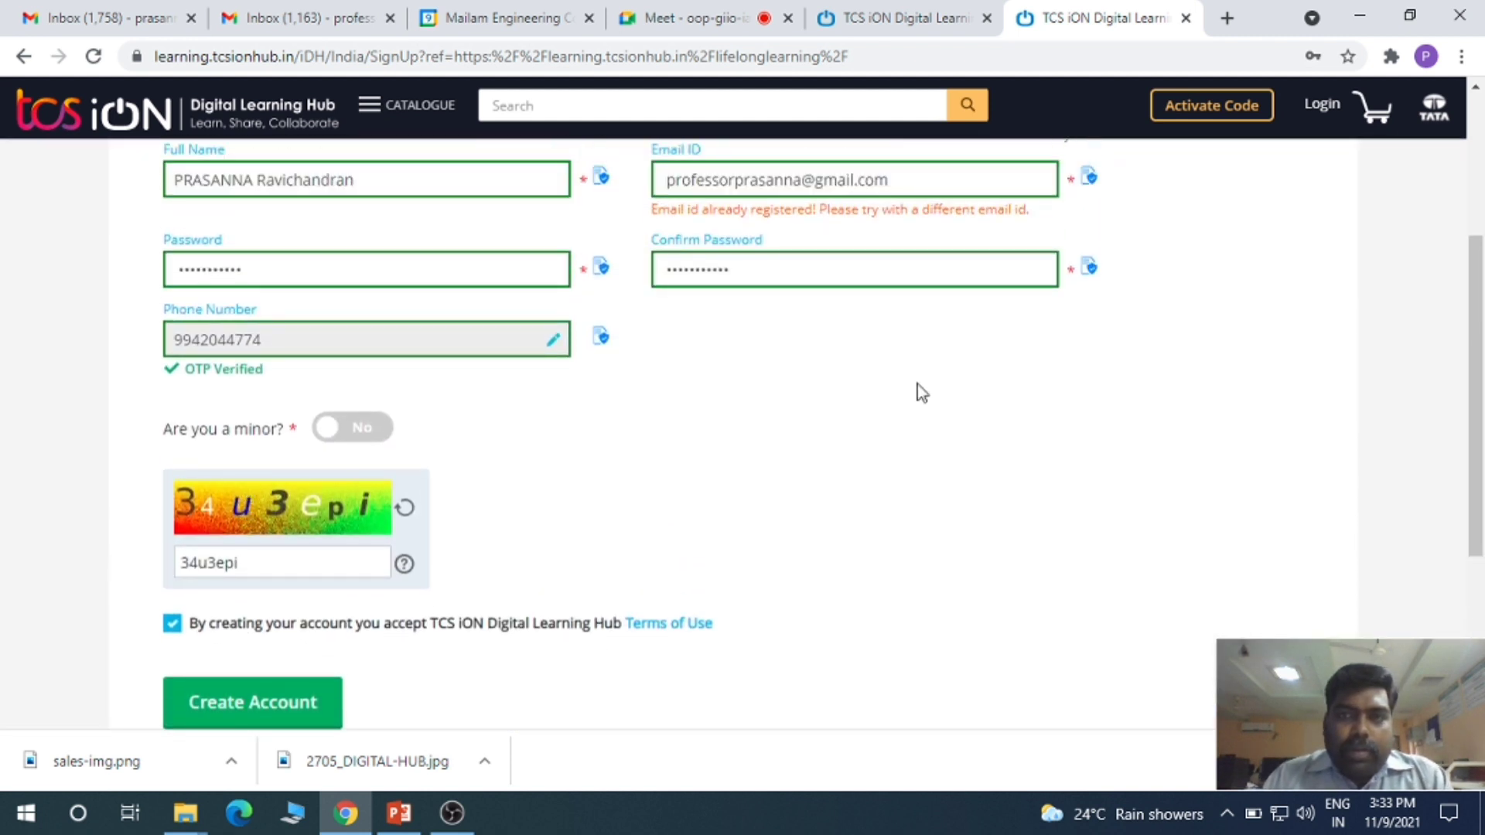
scroll(917, 383, up, 1)
- Replace the e-mail's username and domain to enter a different e-mail address
click(913, 287)
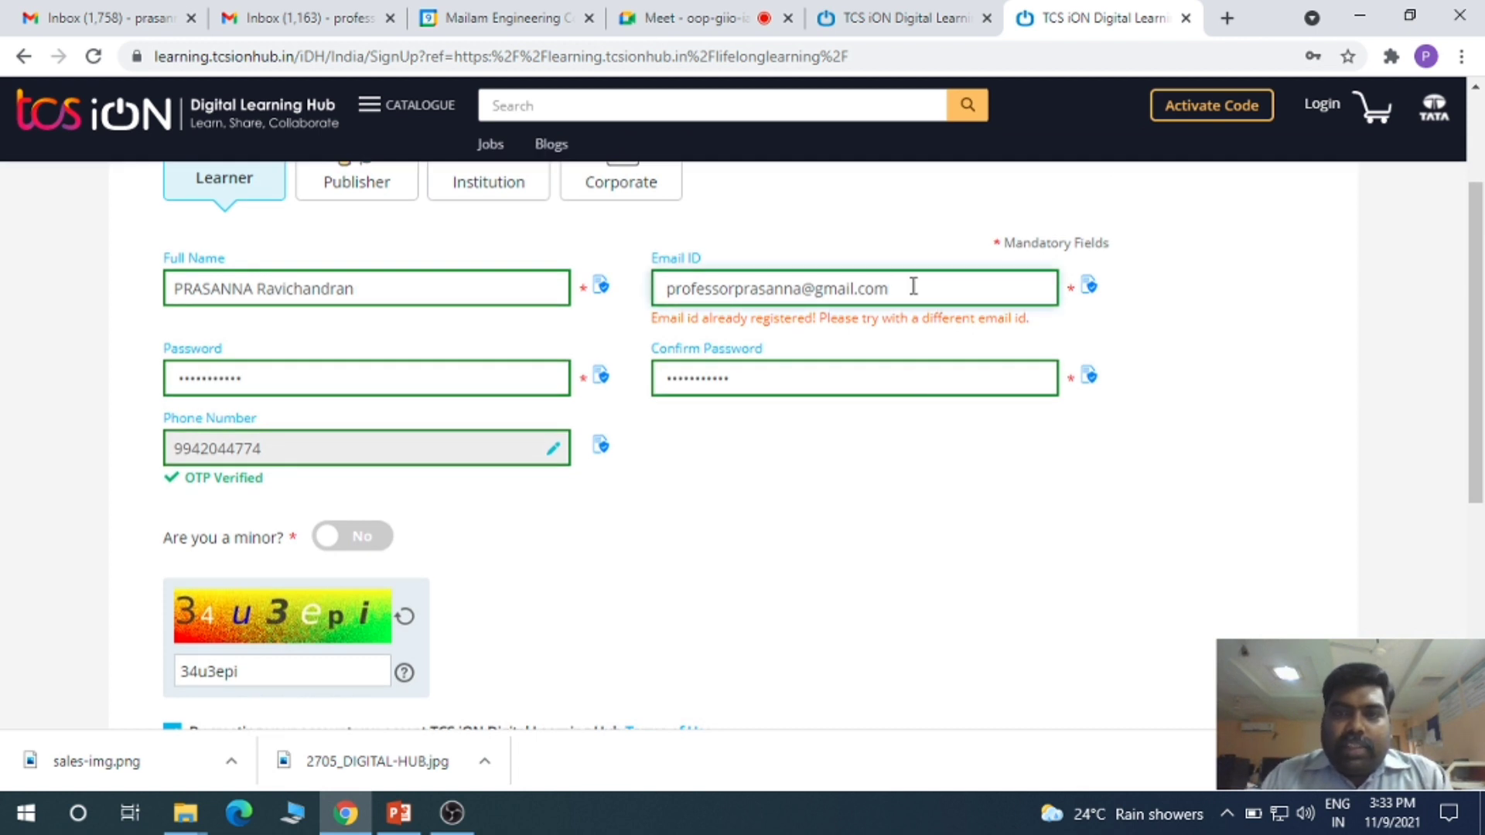
drag(802, 287, 629, 292)
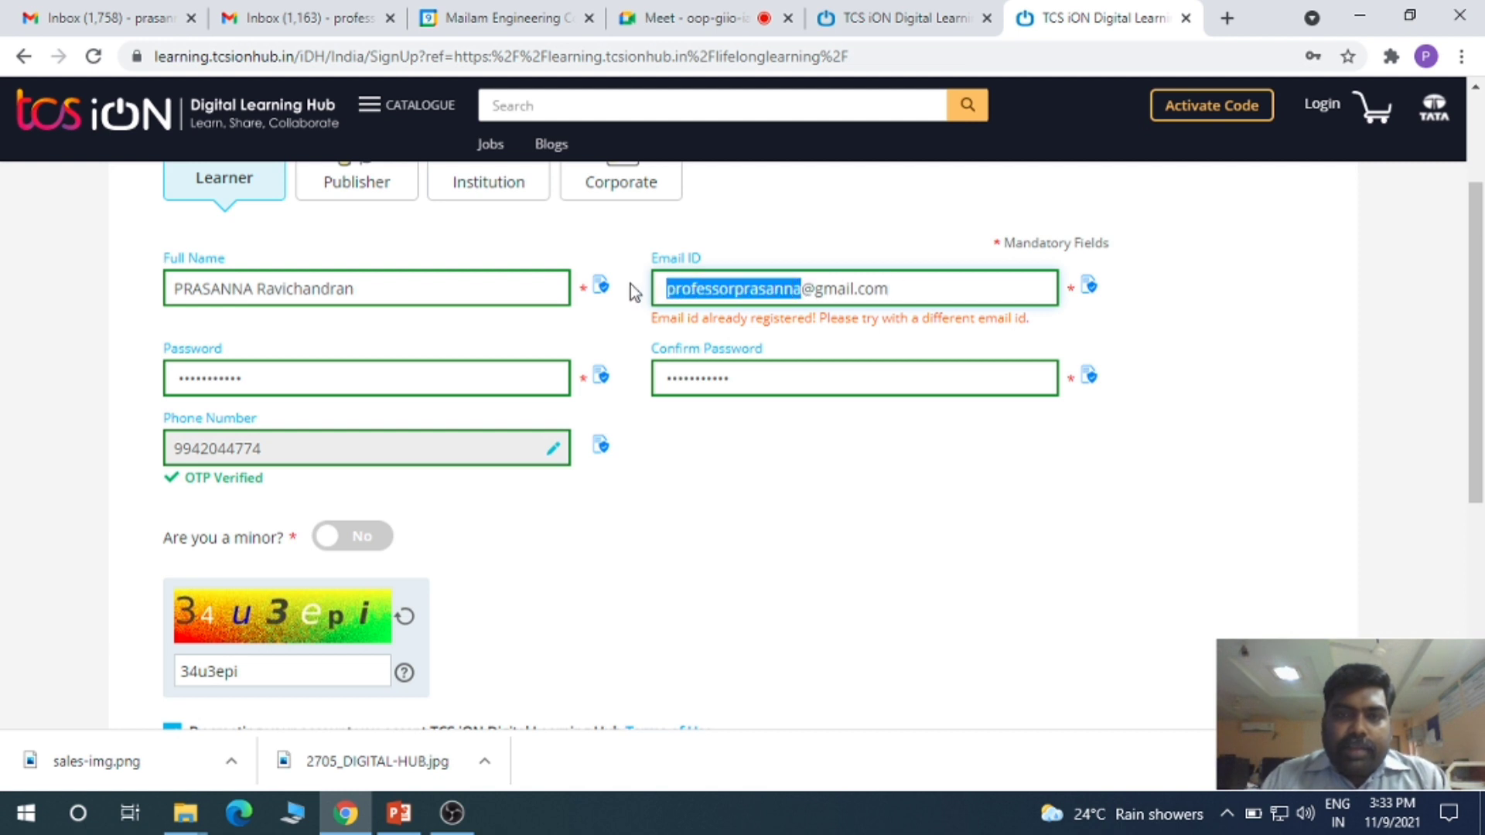
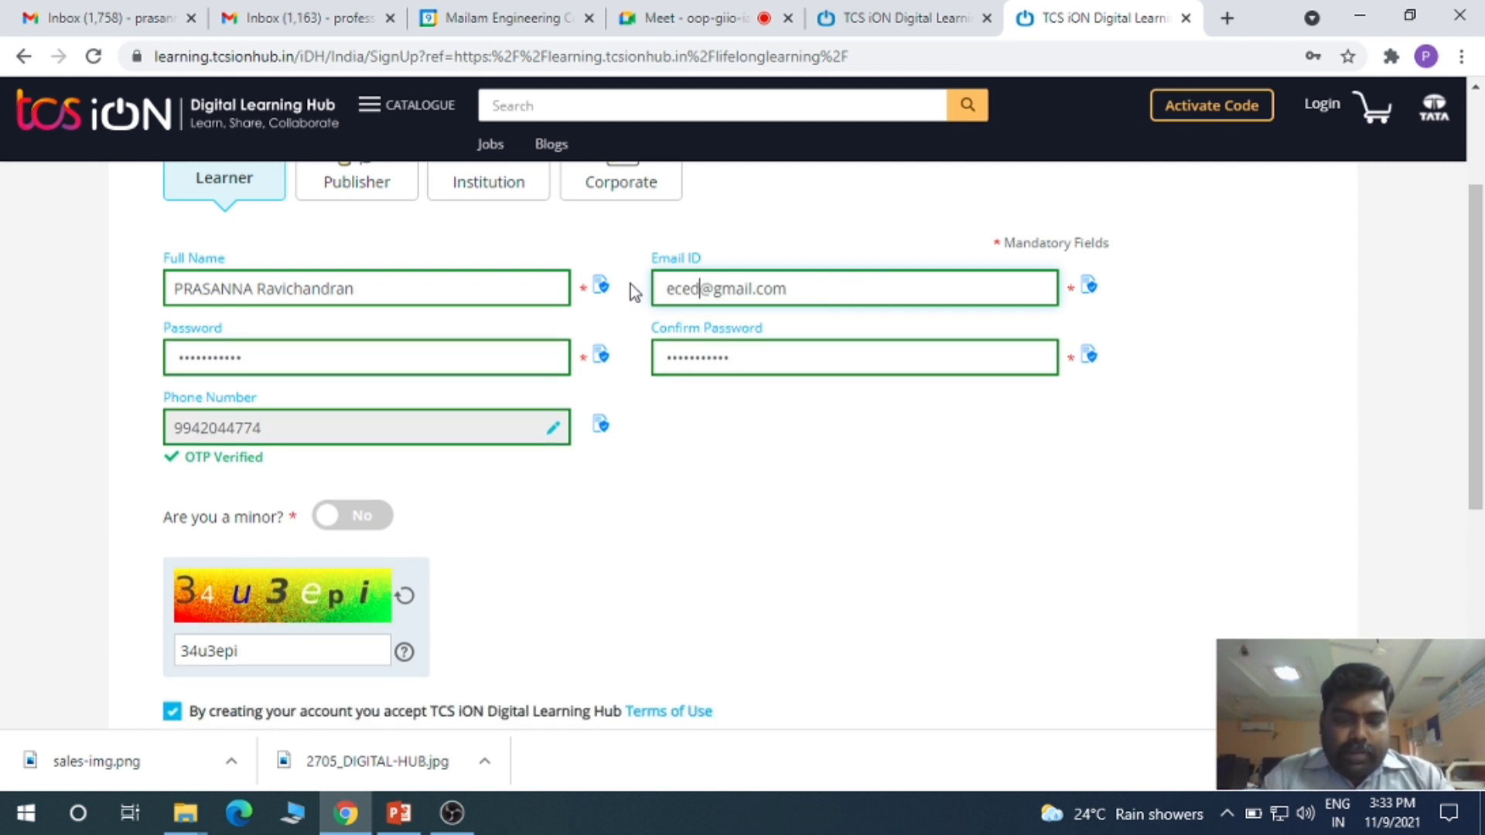
key(Right)
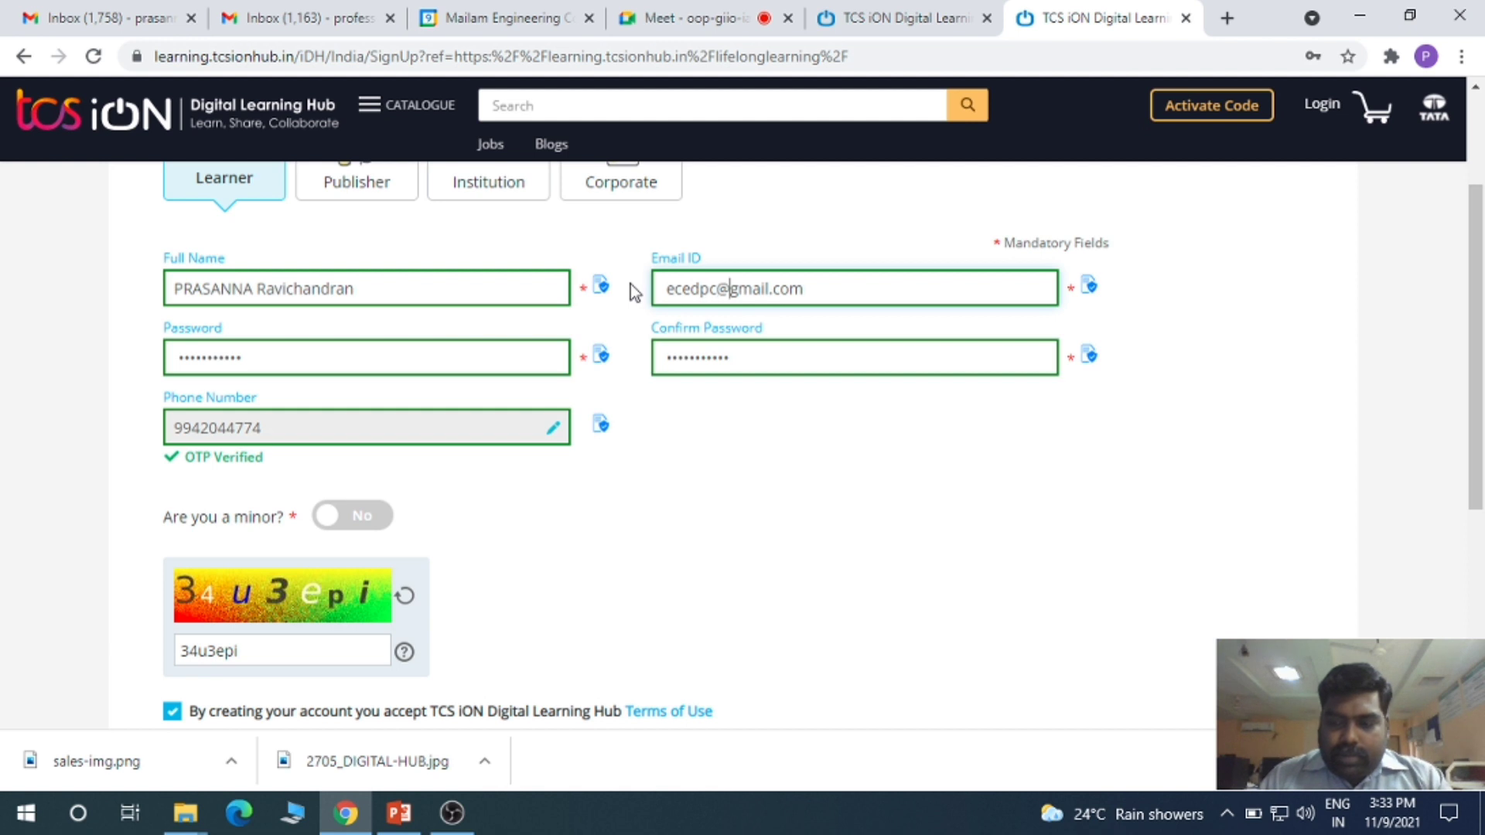
key(Right)
key(Right)
key(Right)
key(Right)
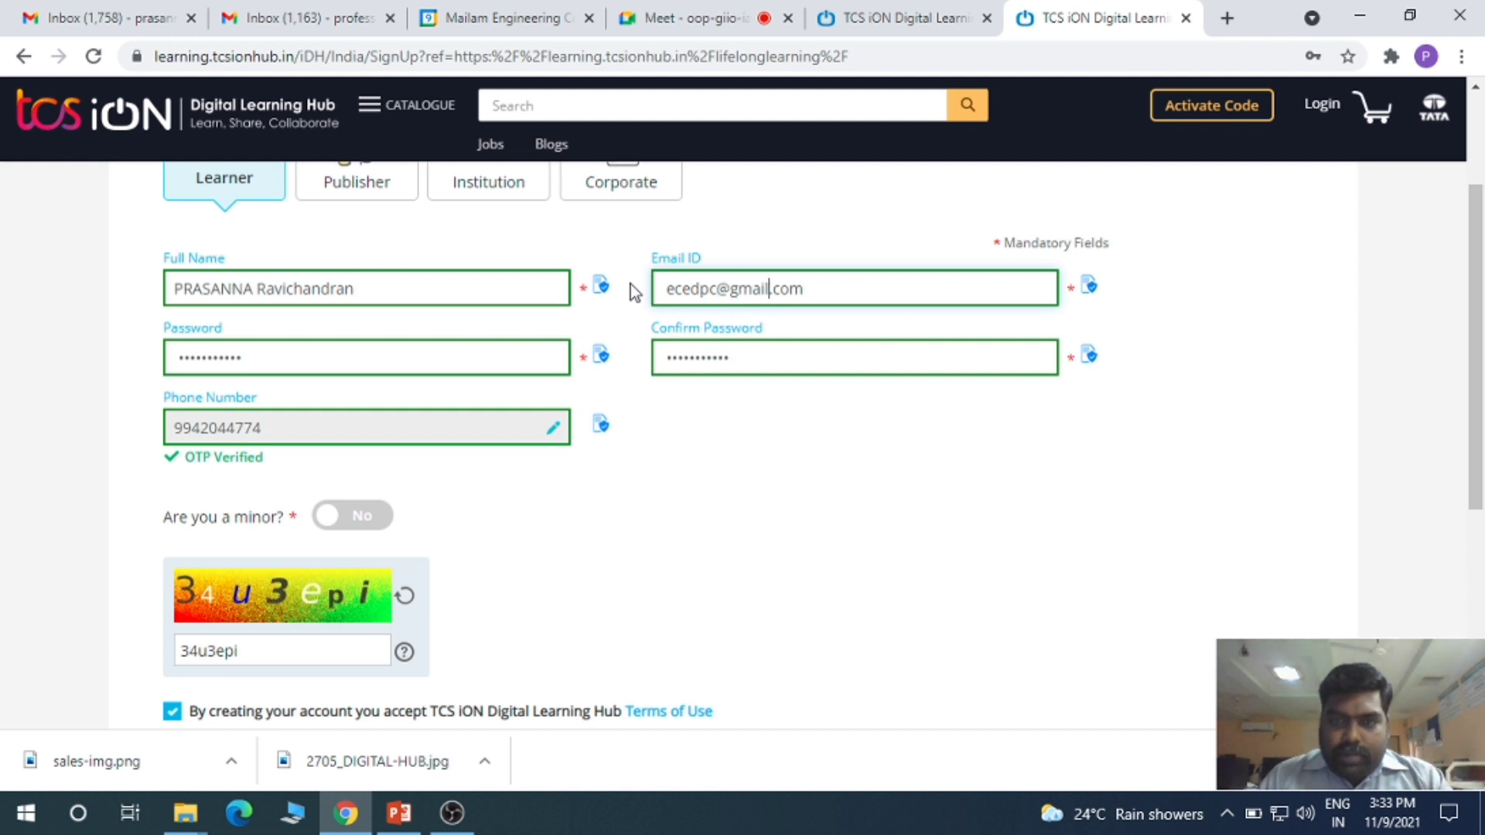
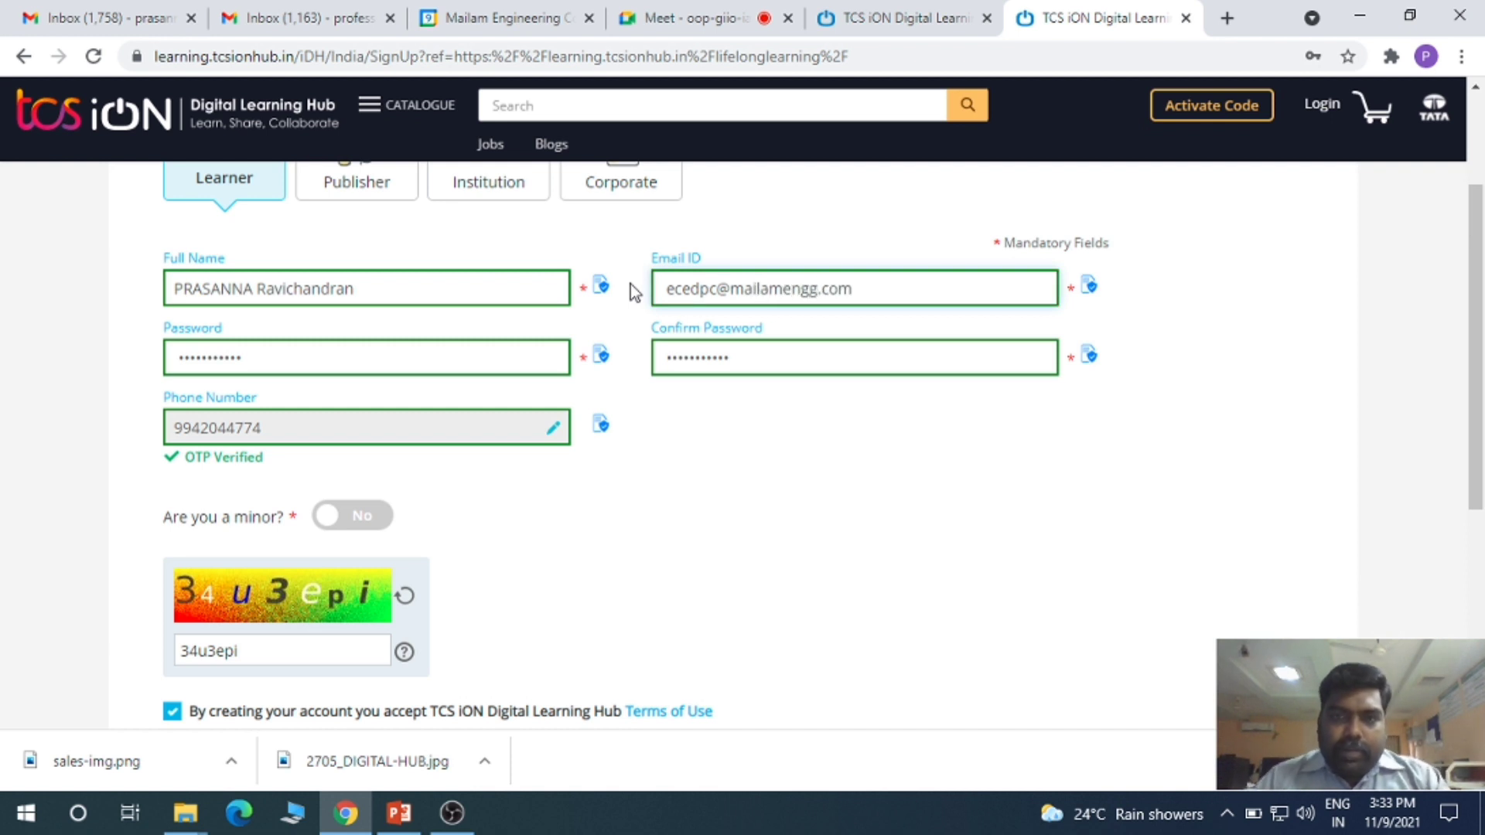
scroll(796, 451, down, 4)
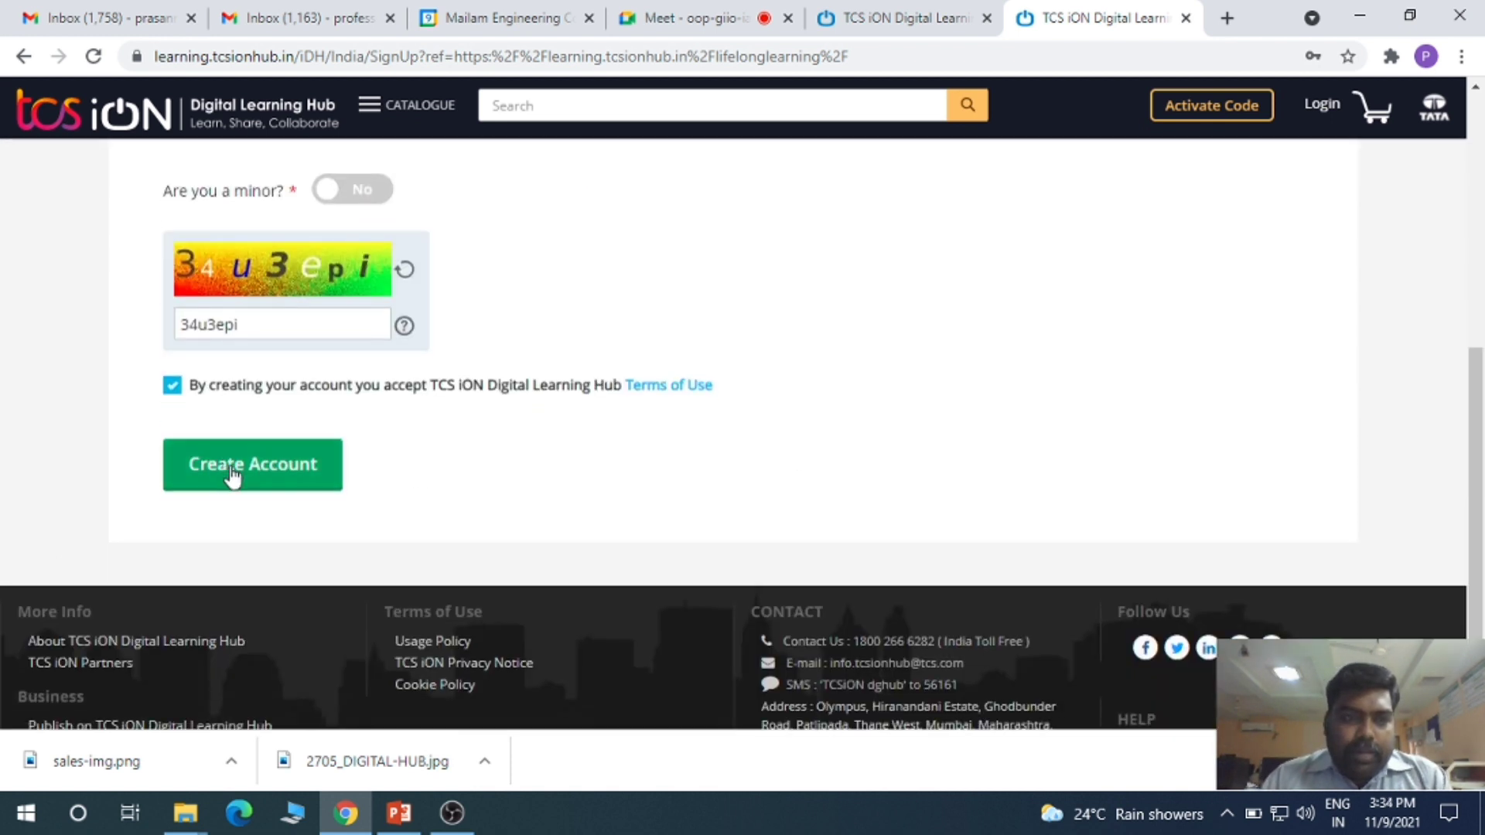
- Submit the sign-up and inspect the rejected captcha entry
click(230, 468)
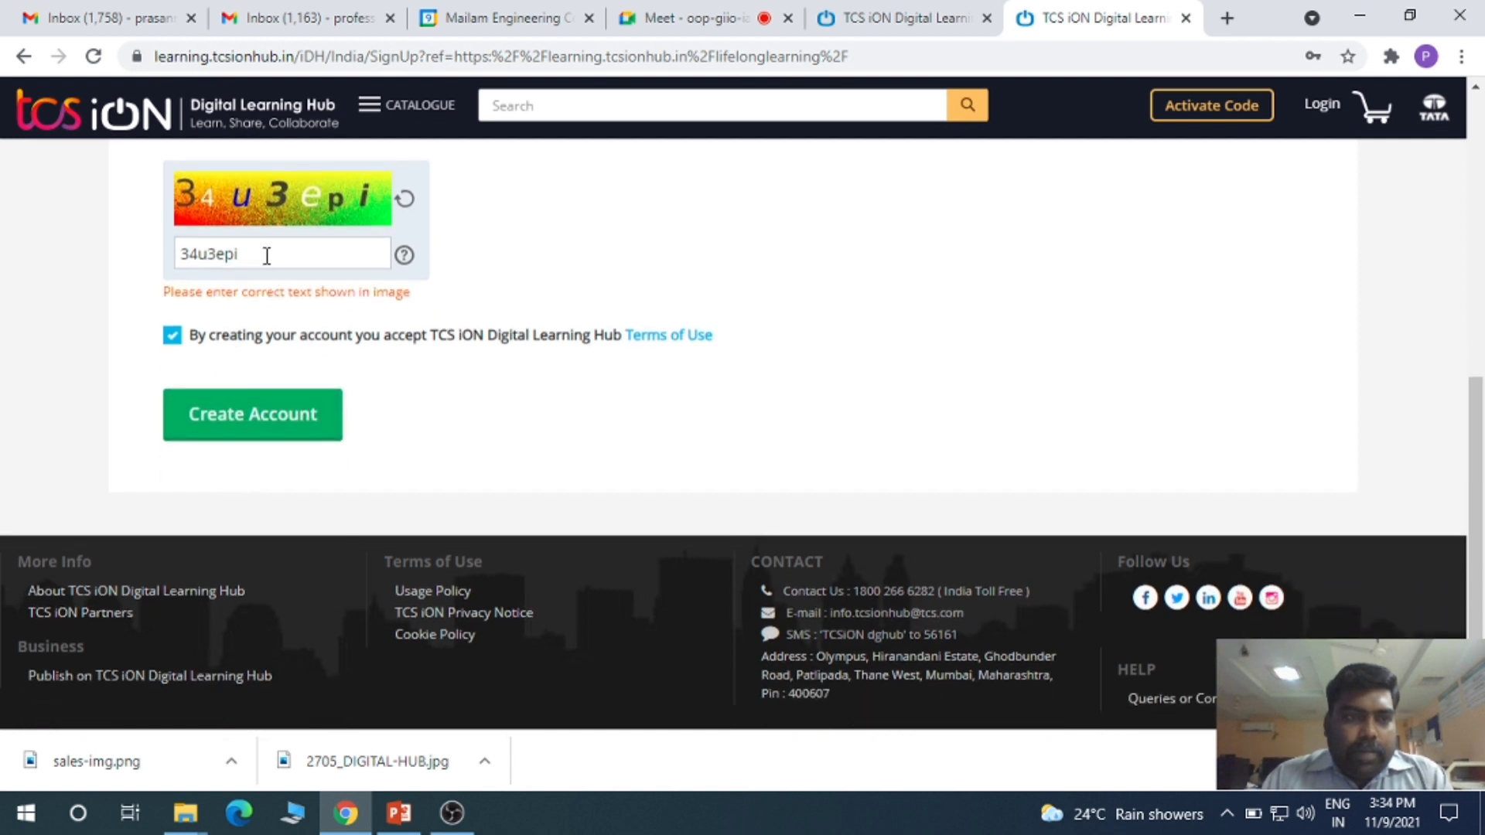
click(265, 252)
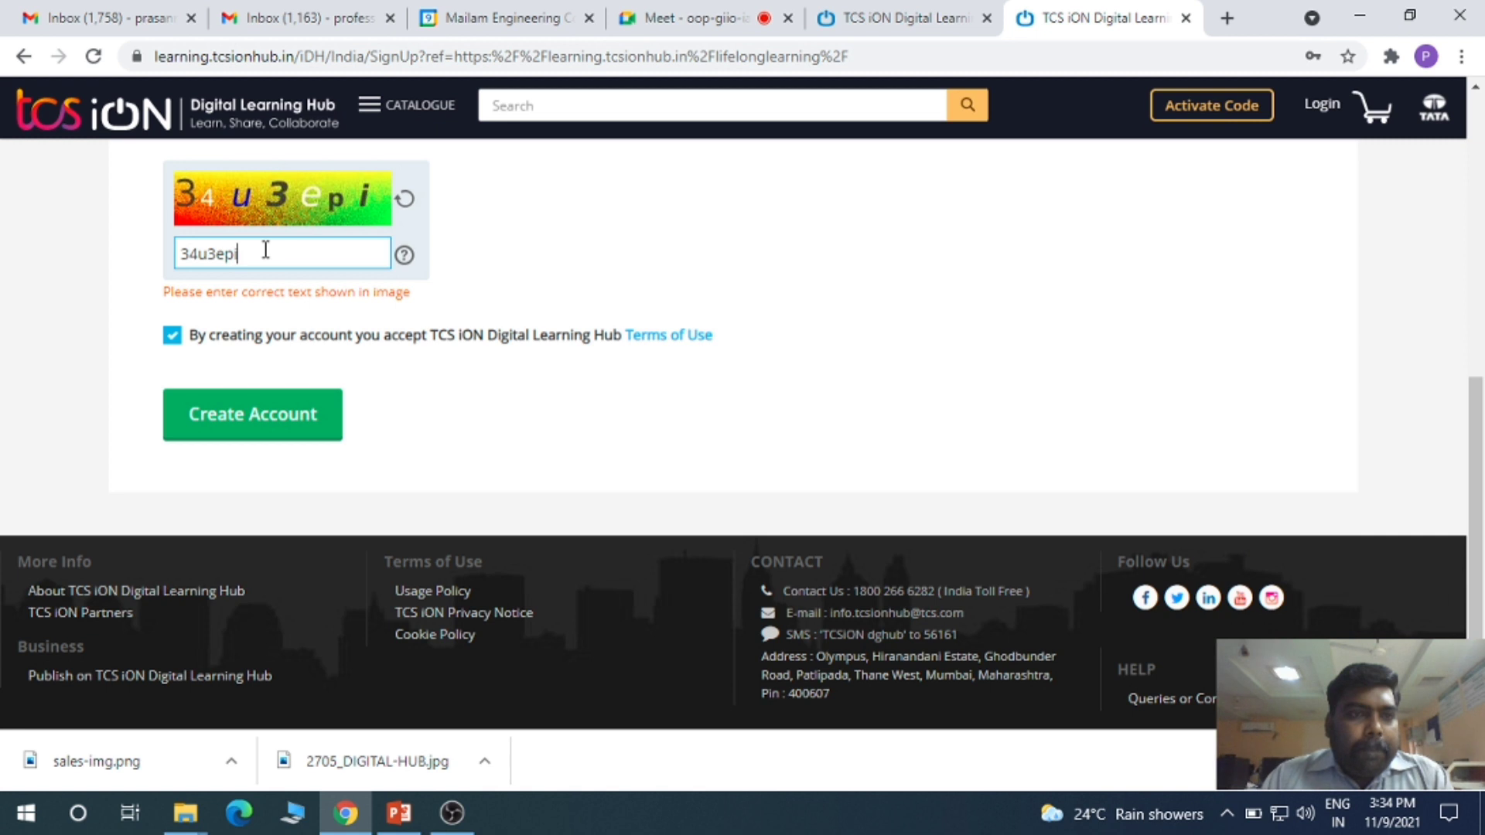
click(206, 255)
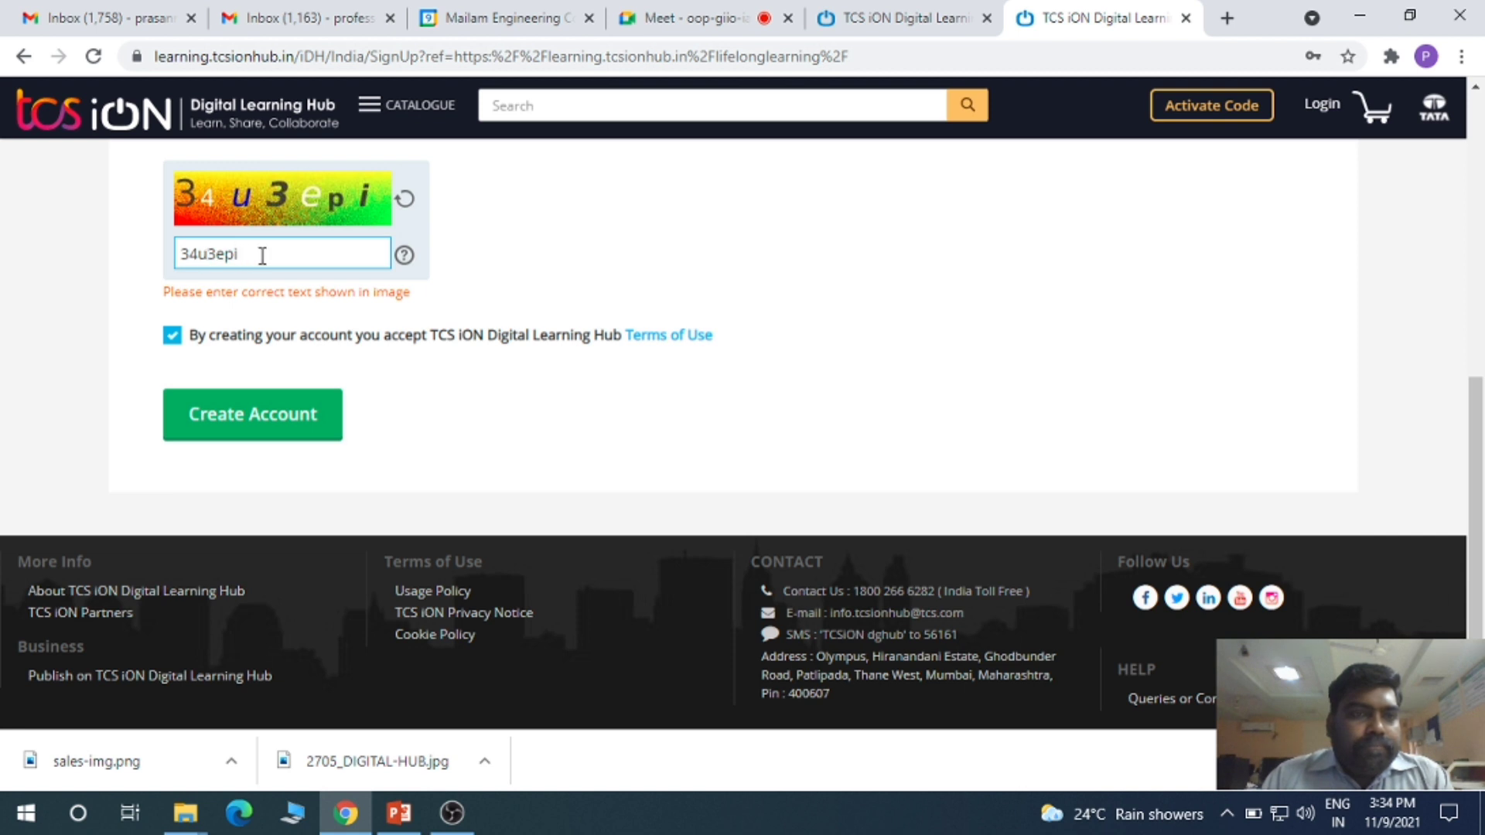
drag(248, 255, 159, 262)
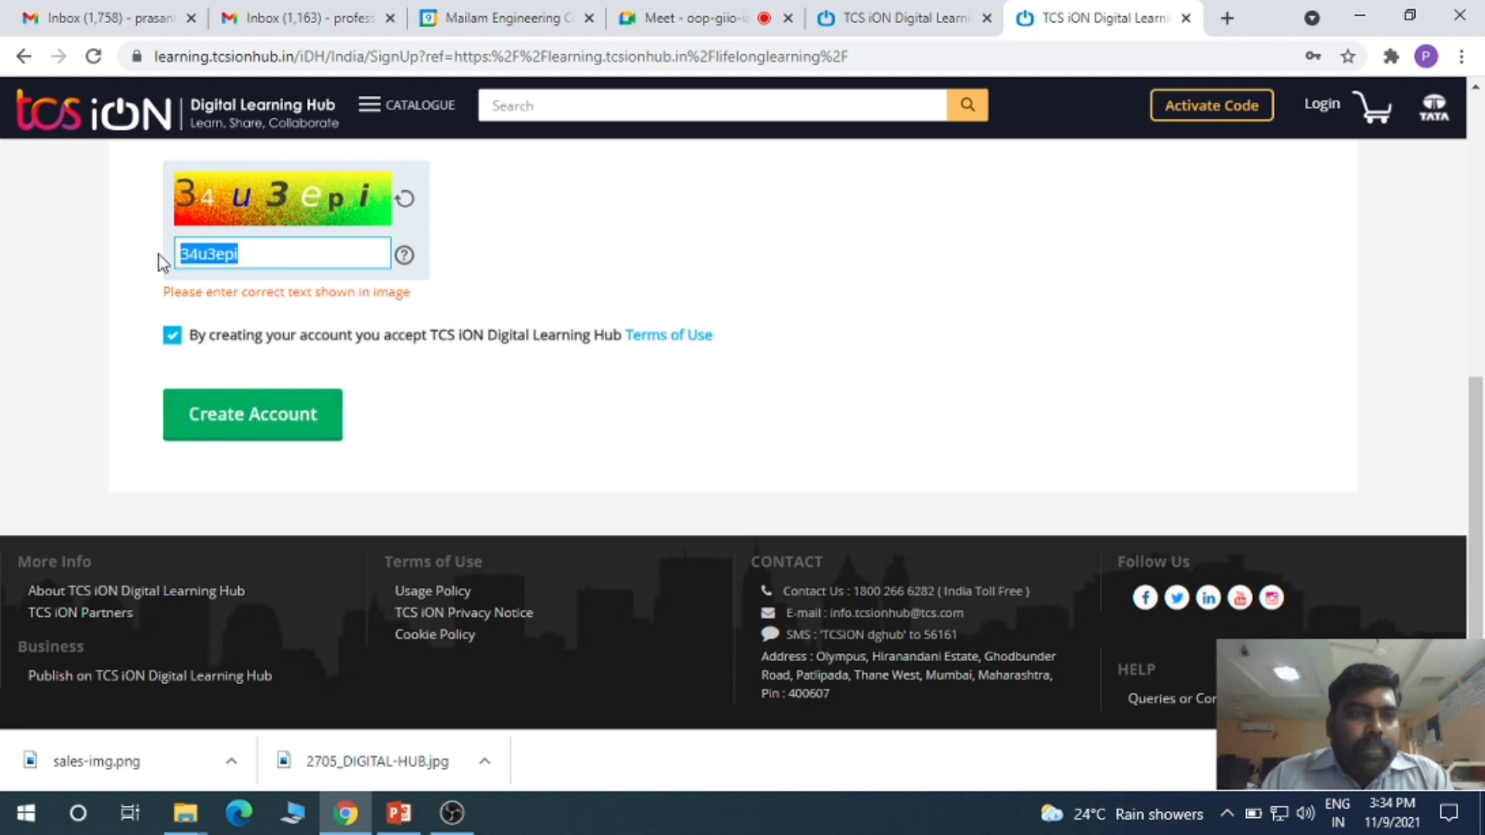
click(407, 202)
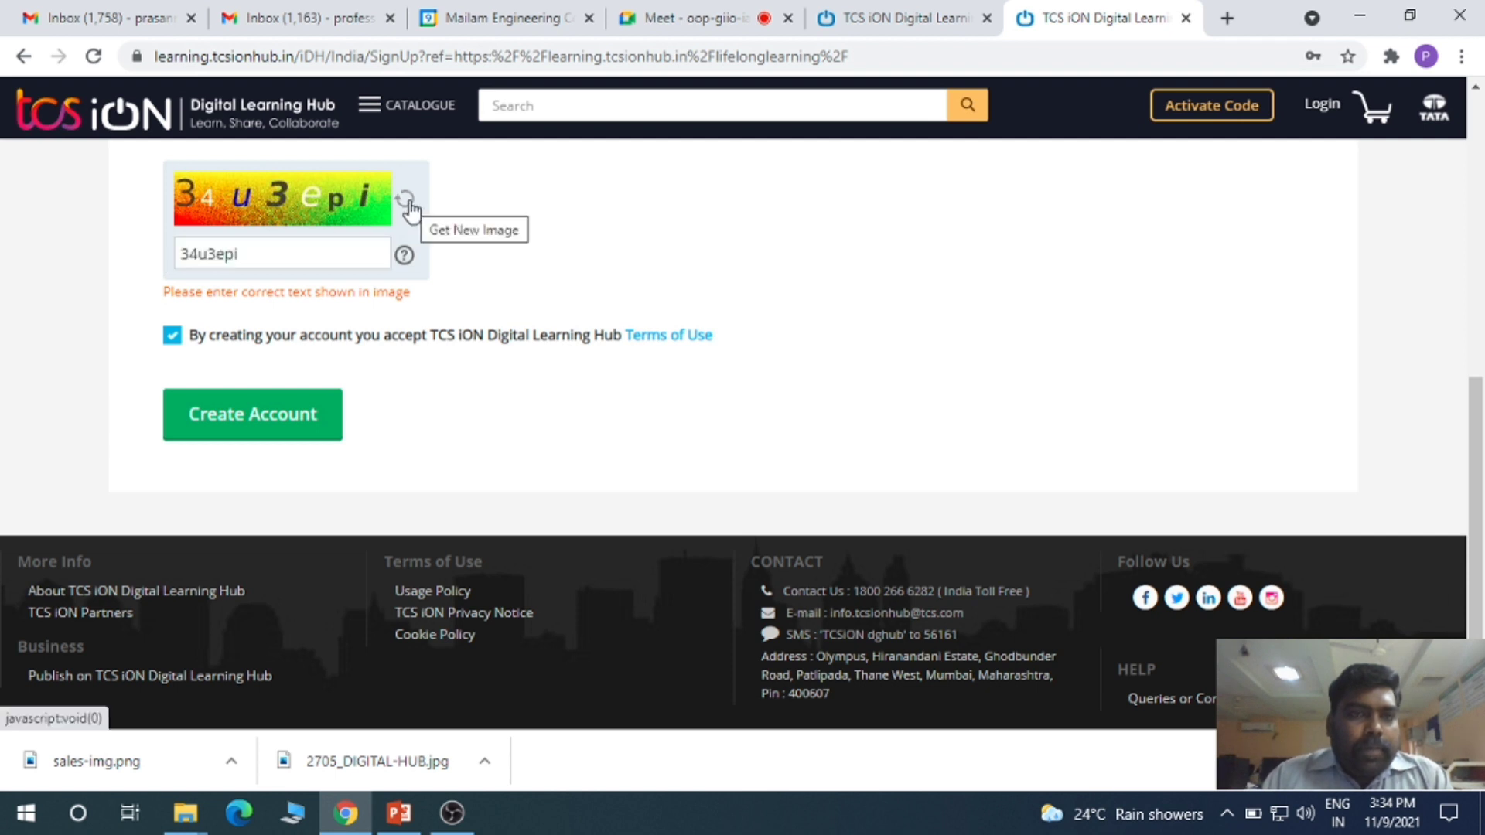
- Refresh the captcha, enter the new characters and submit Create Account again
click(403, 203)
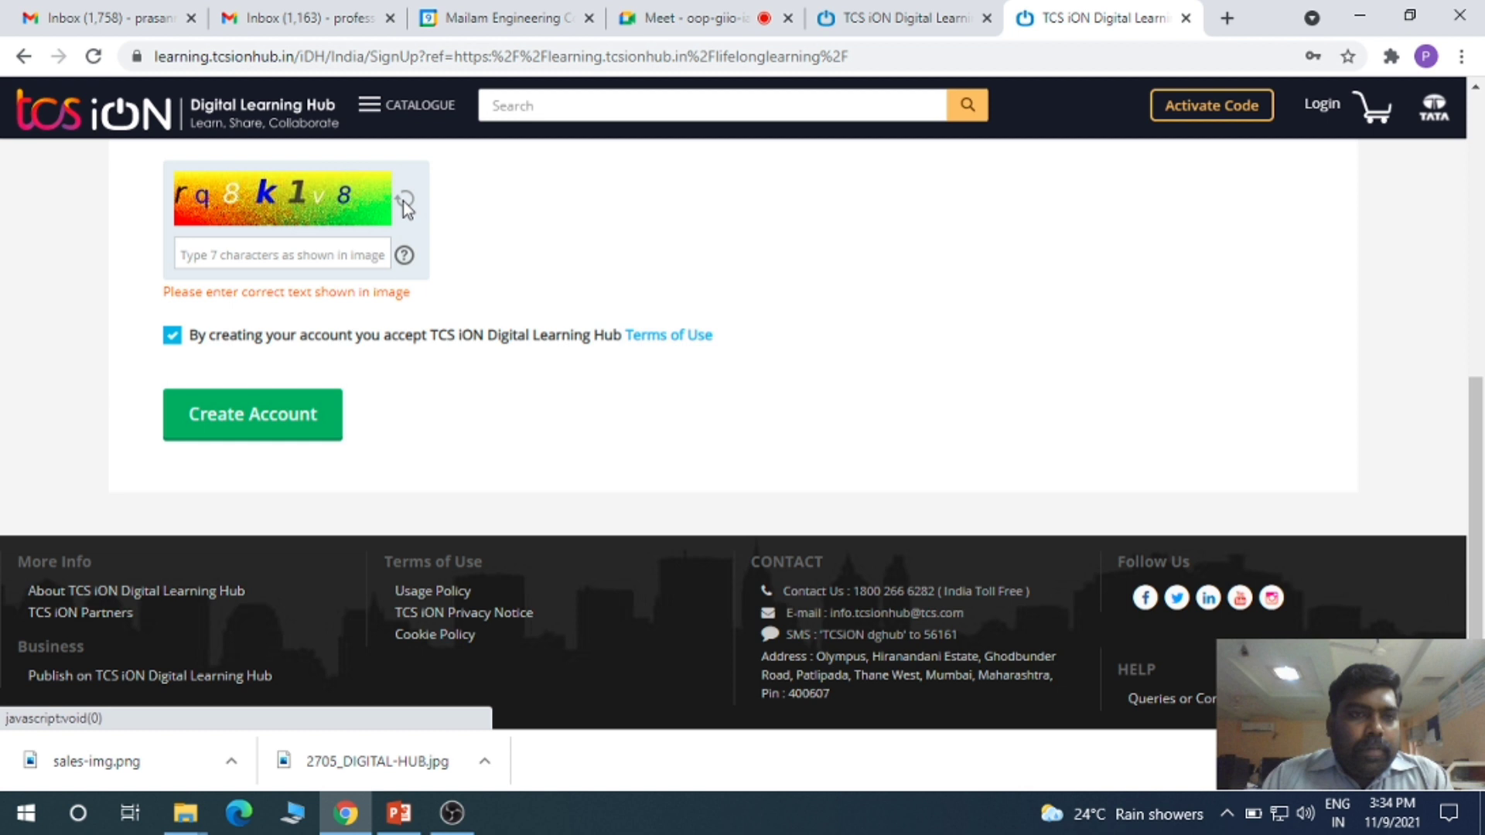
click(264, 252)
text(r)
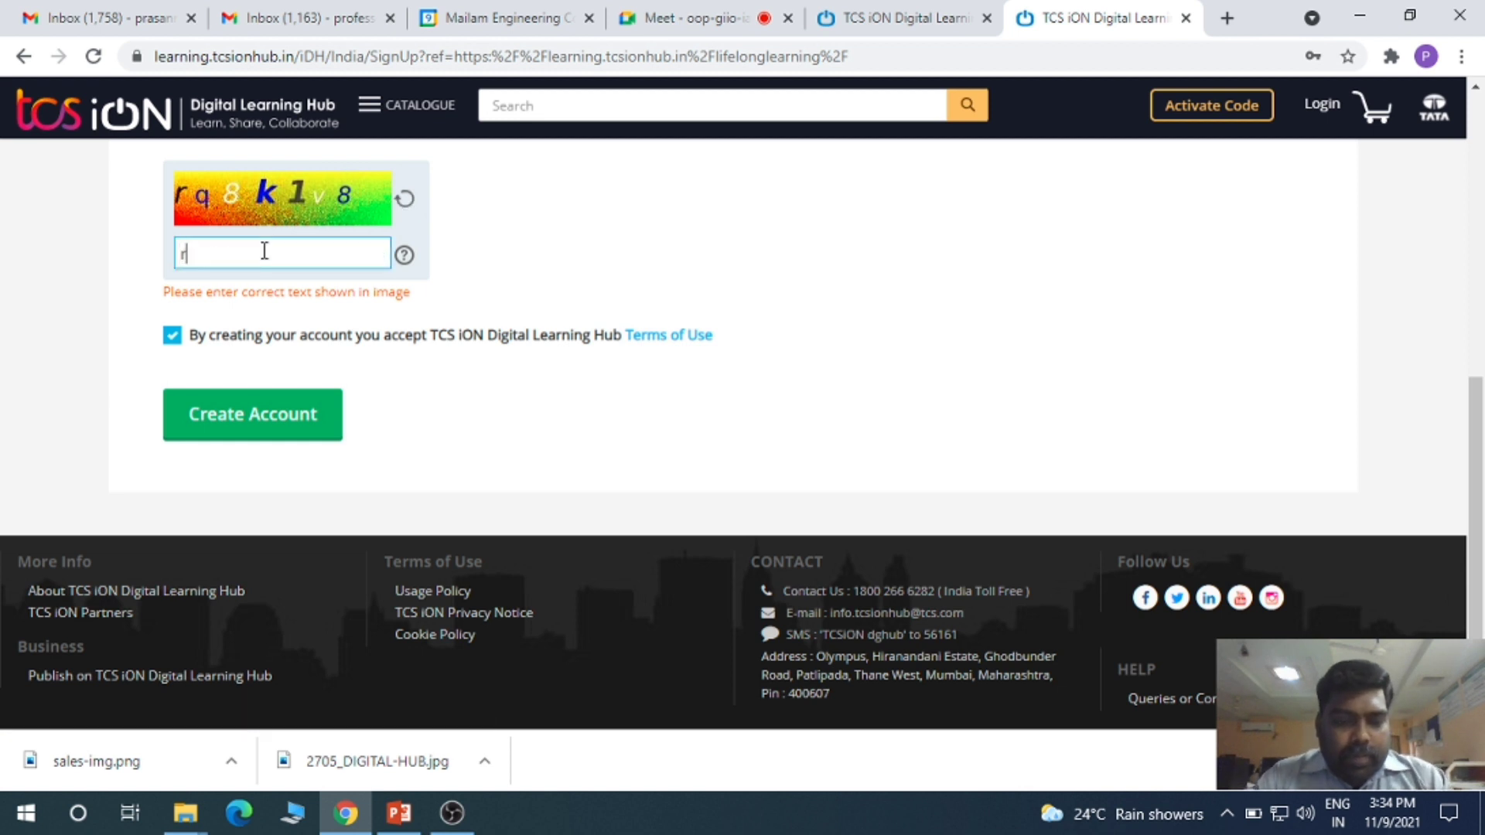
text(q8)
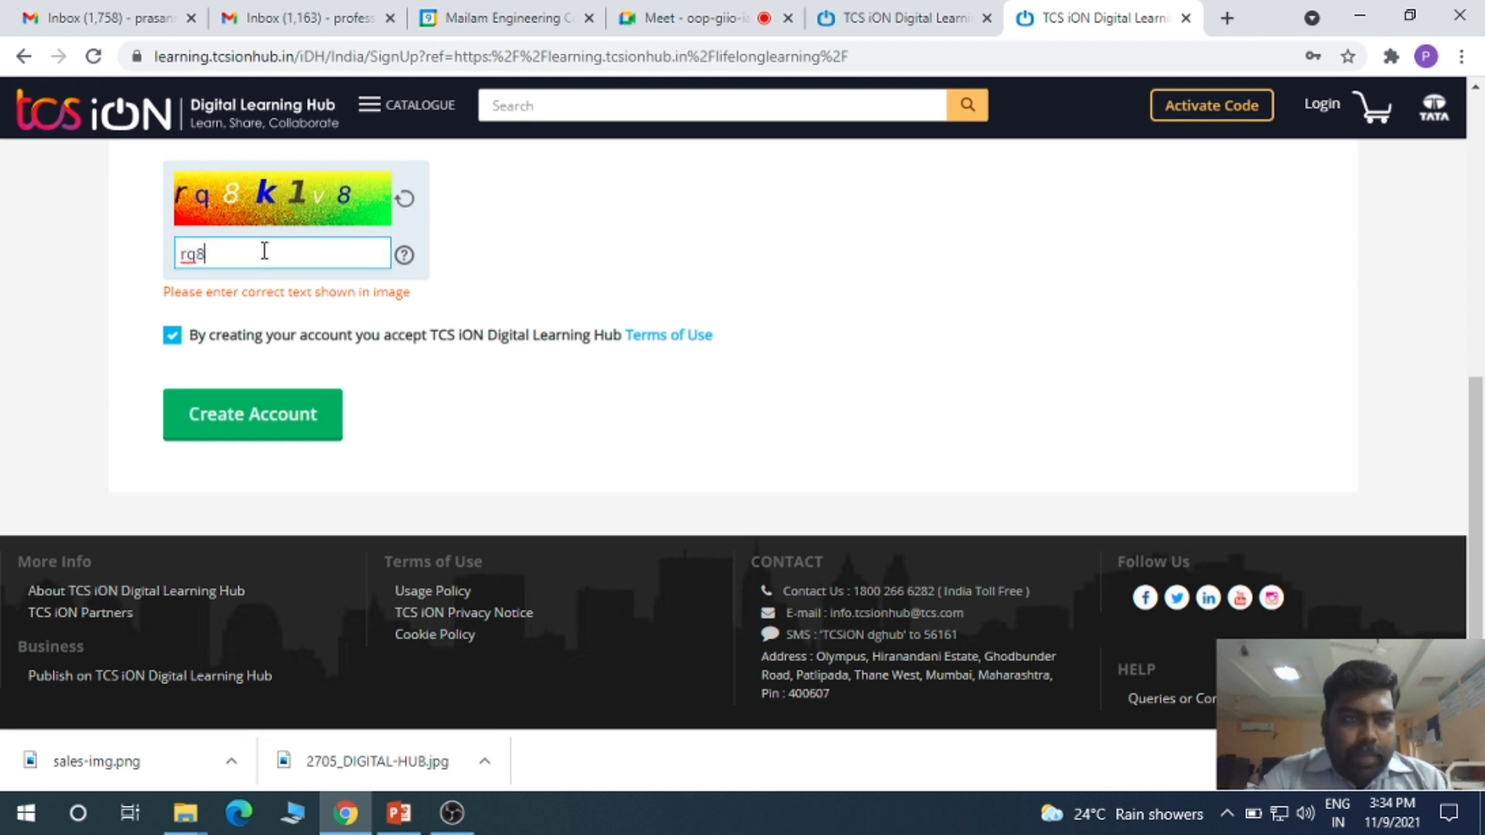
text(k1)
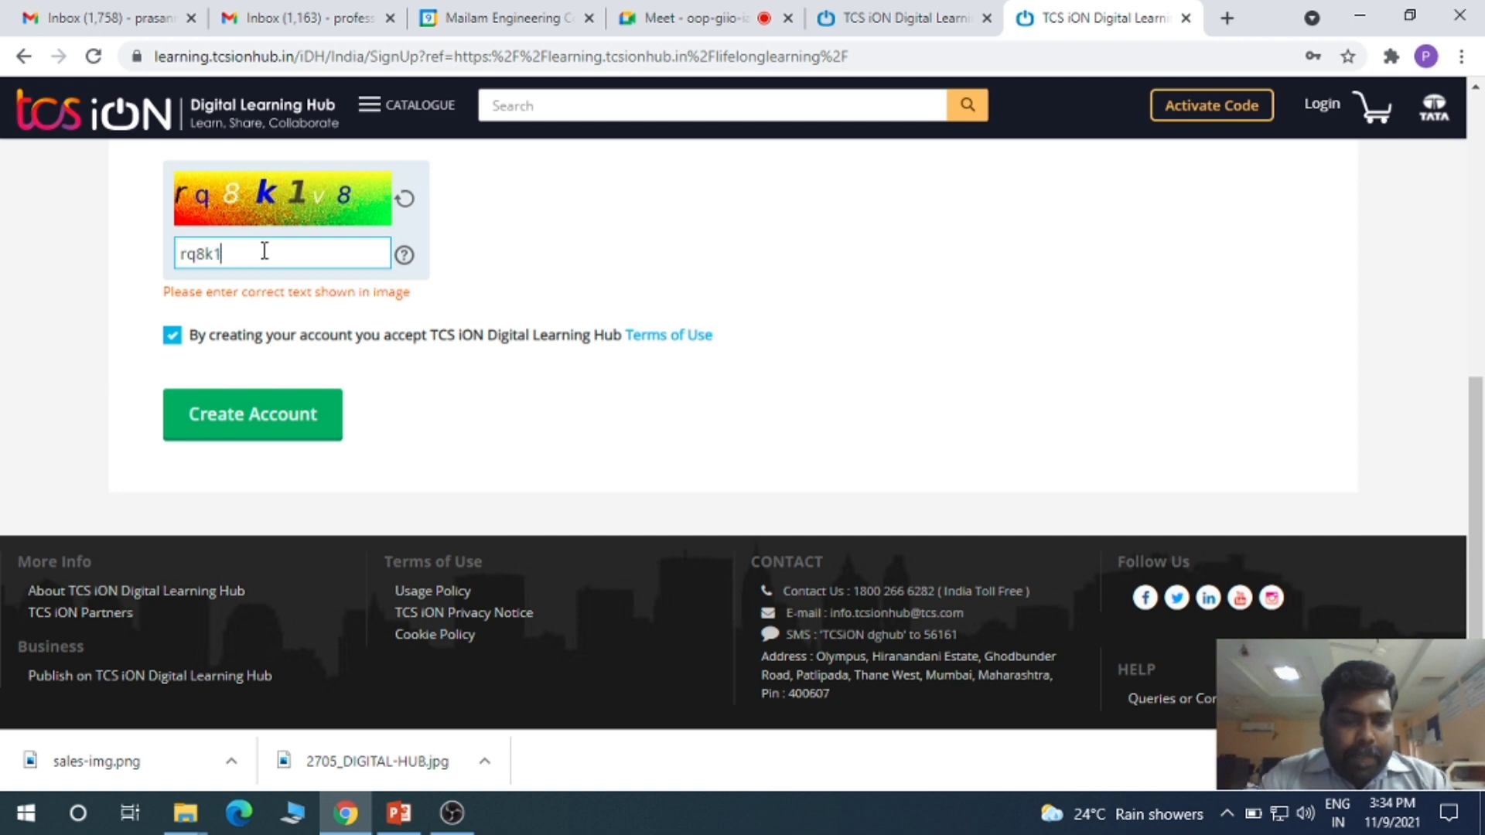
text(v8)
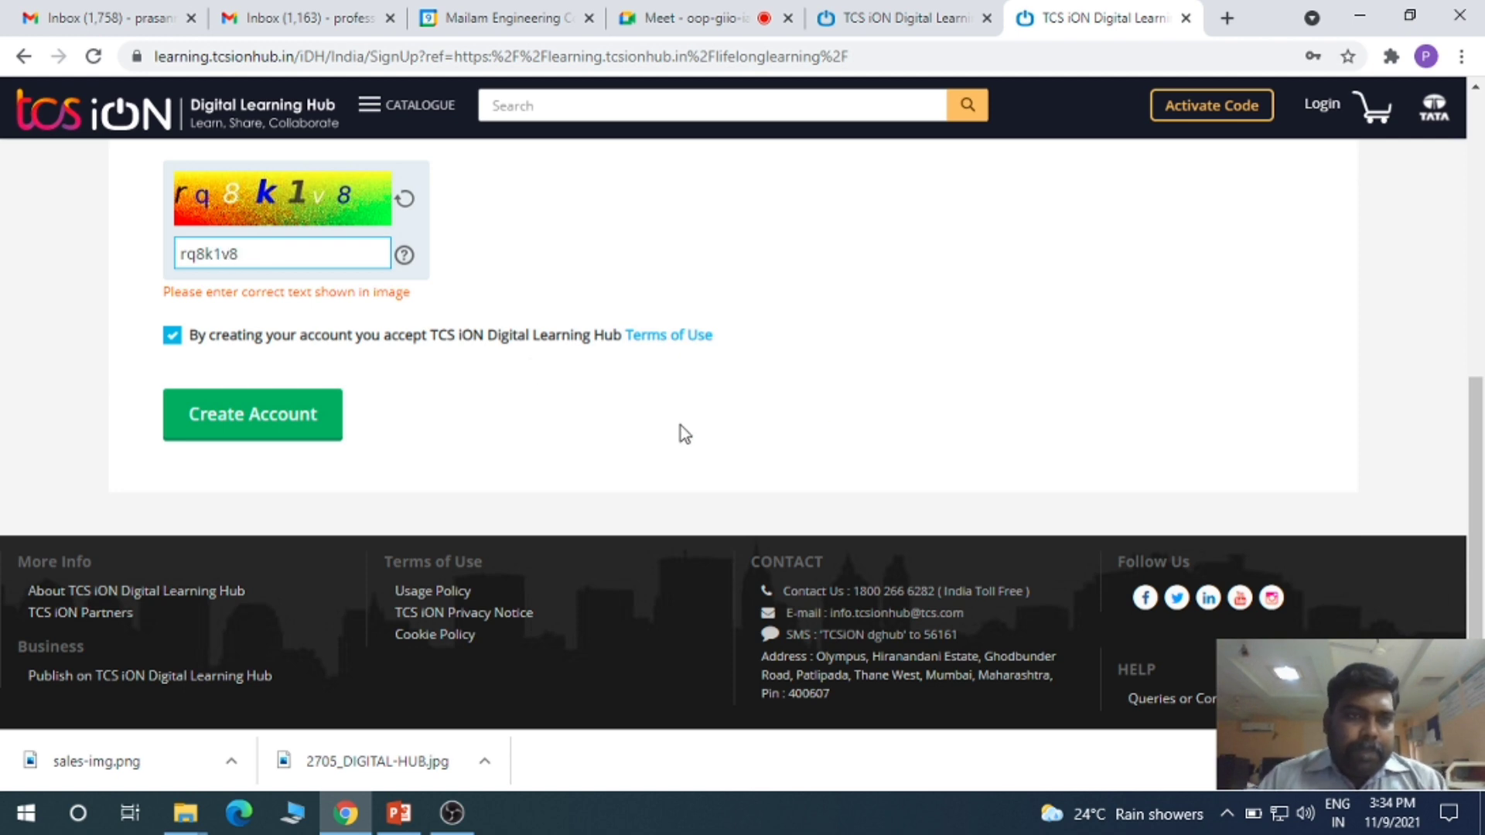
scroll(681, 429, up, 5)
scroll(685, 433, down, 5)
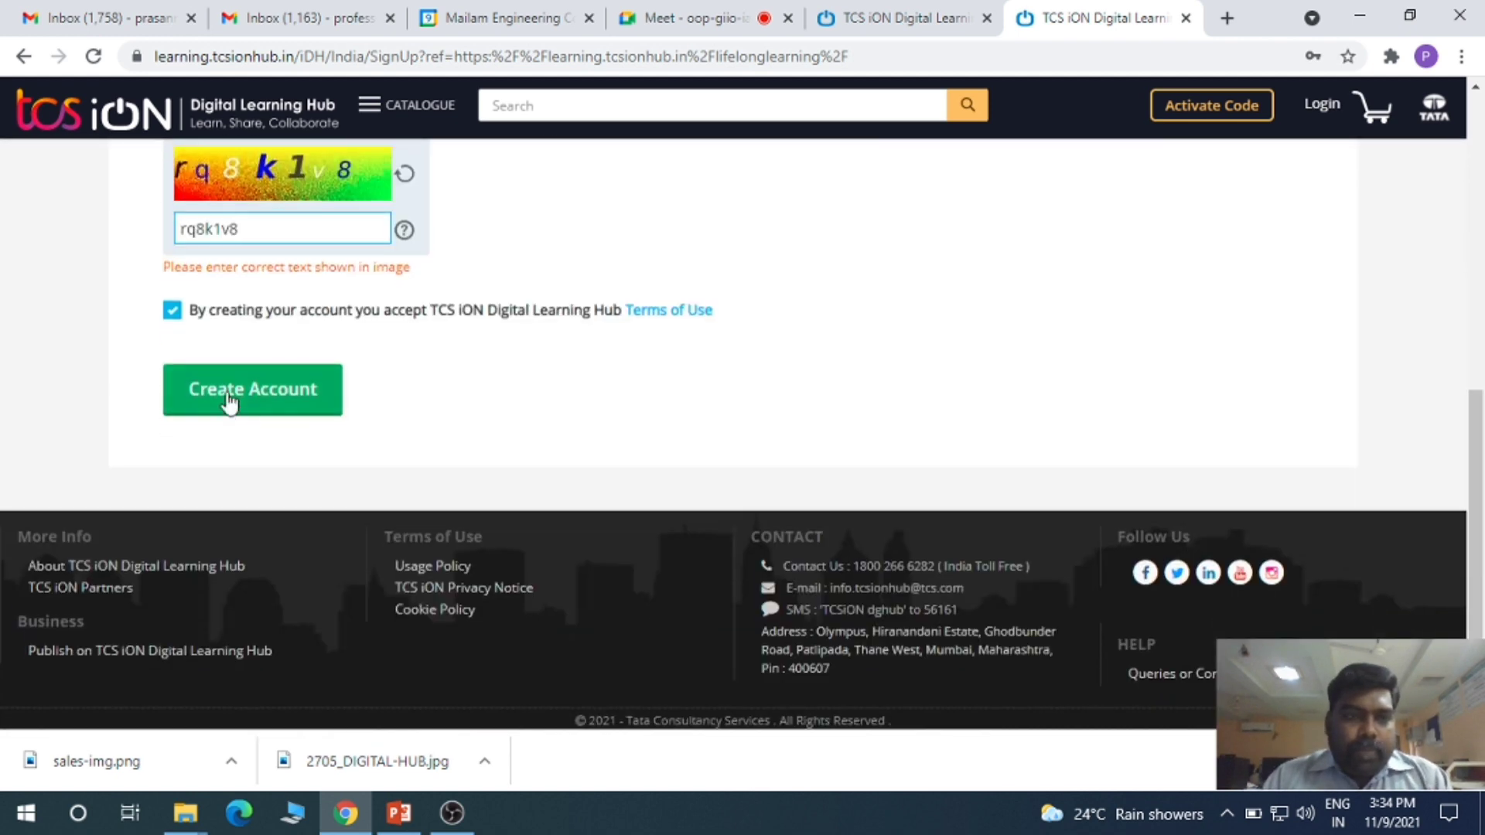
click(215, 381)
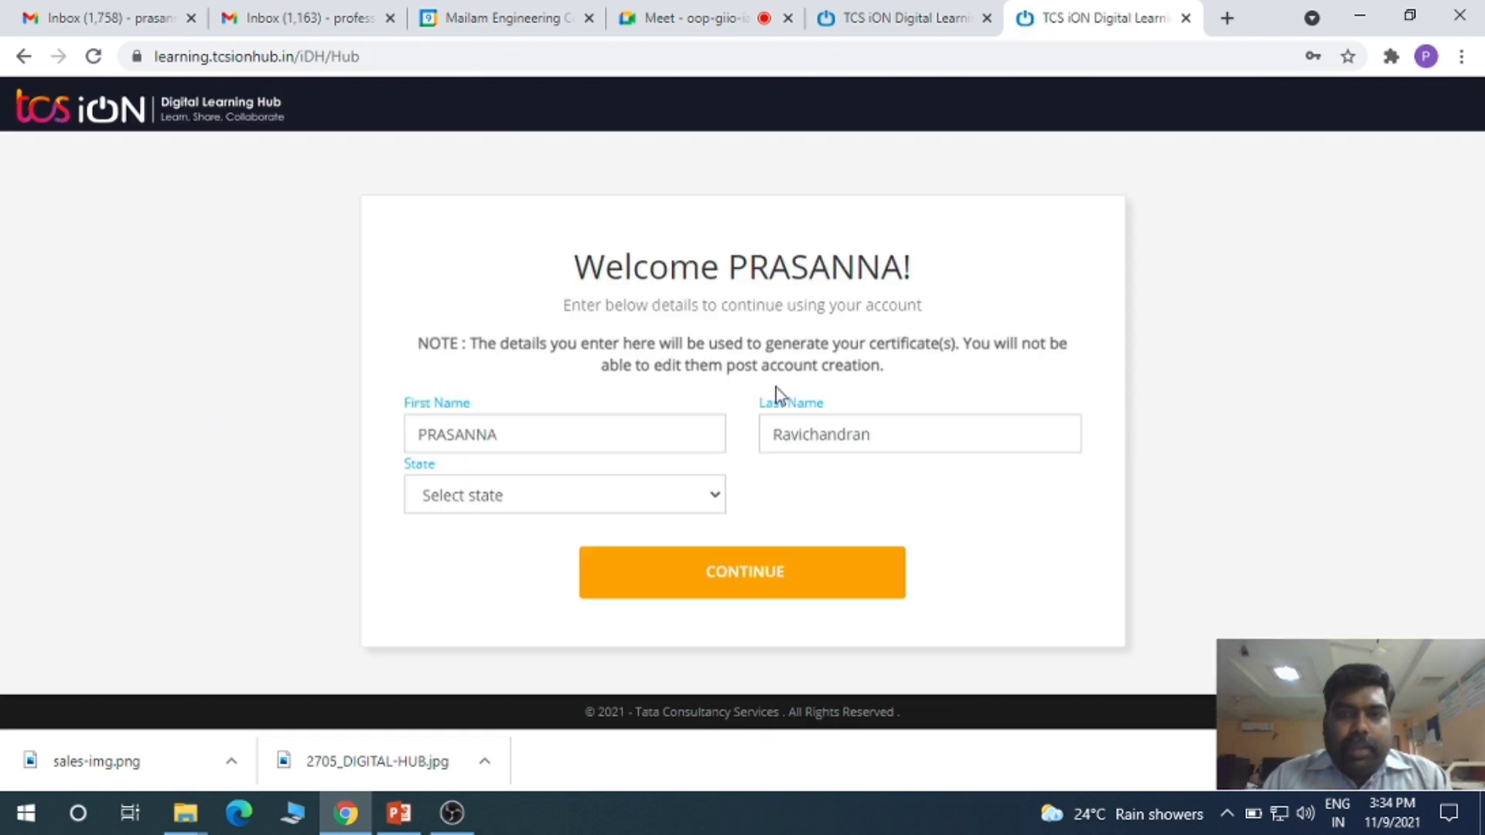
- Choose Tamil Nadu from the State dropdown and continue
click(507, 488)
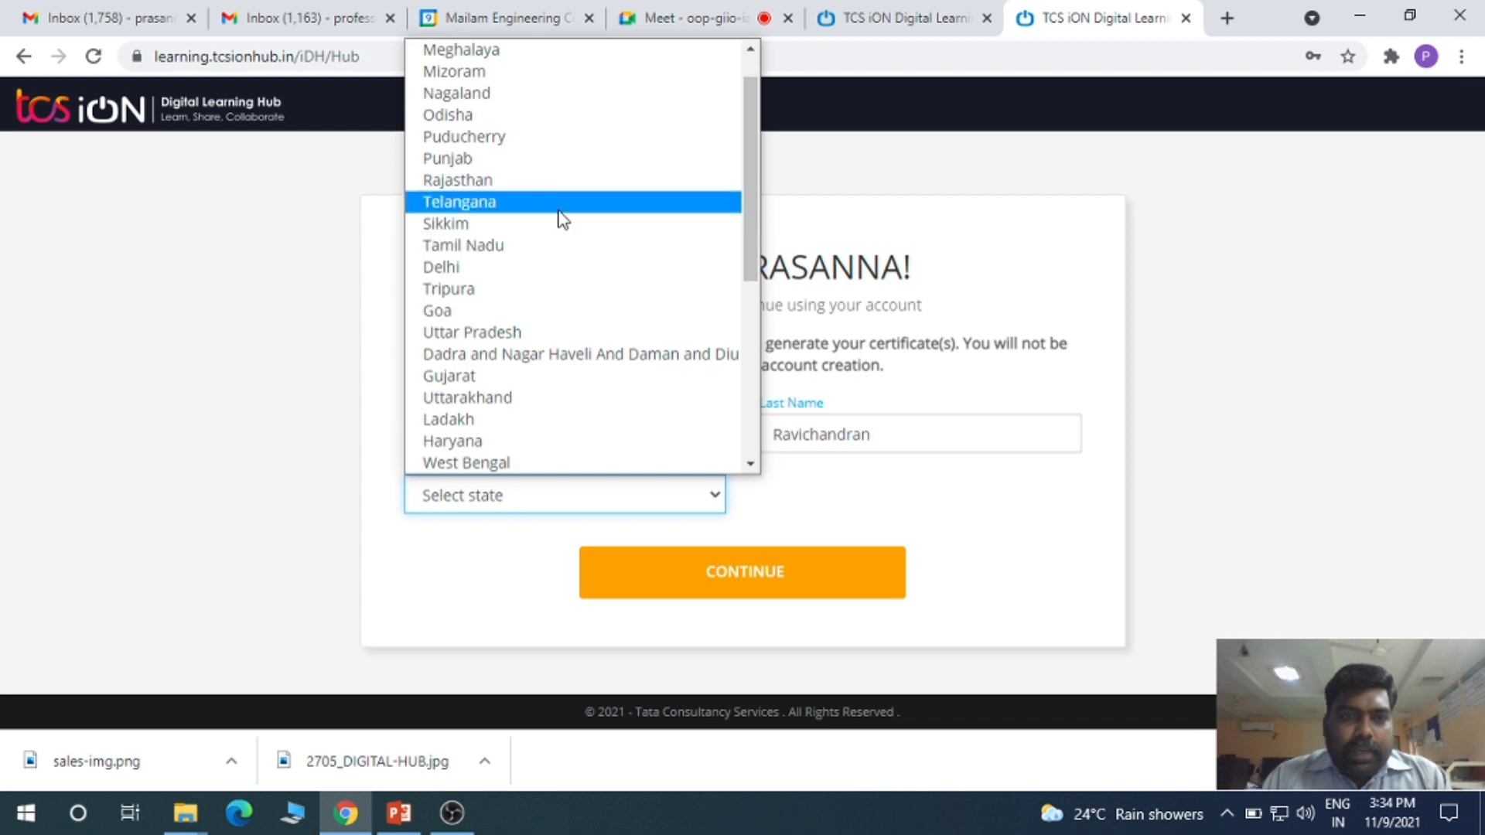
key(Down)
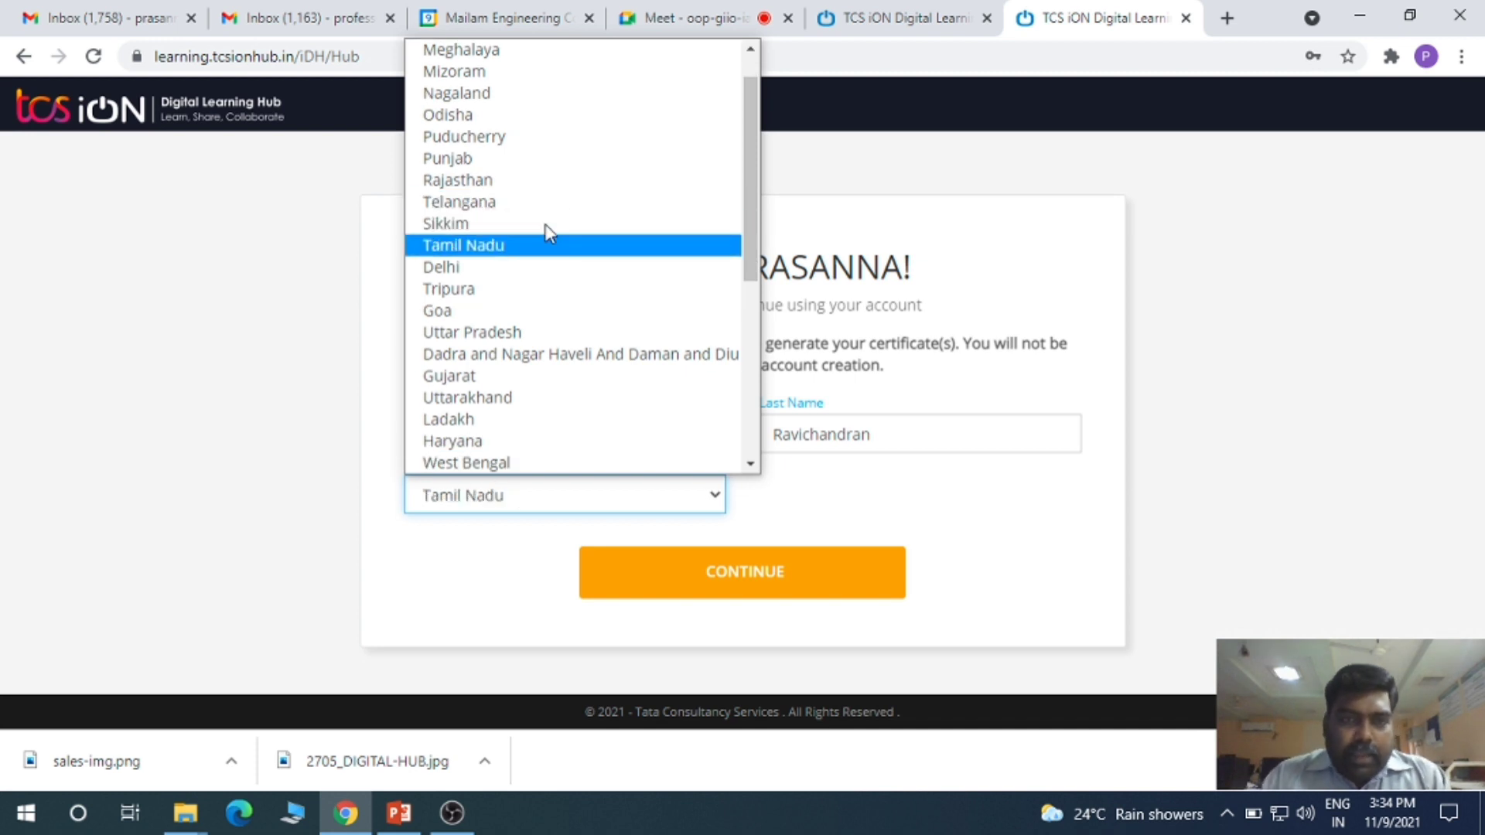
click(547, 246)
click(769, 592)
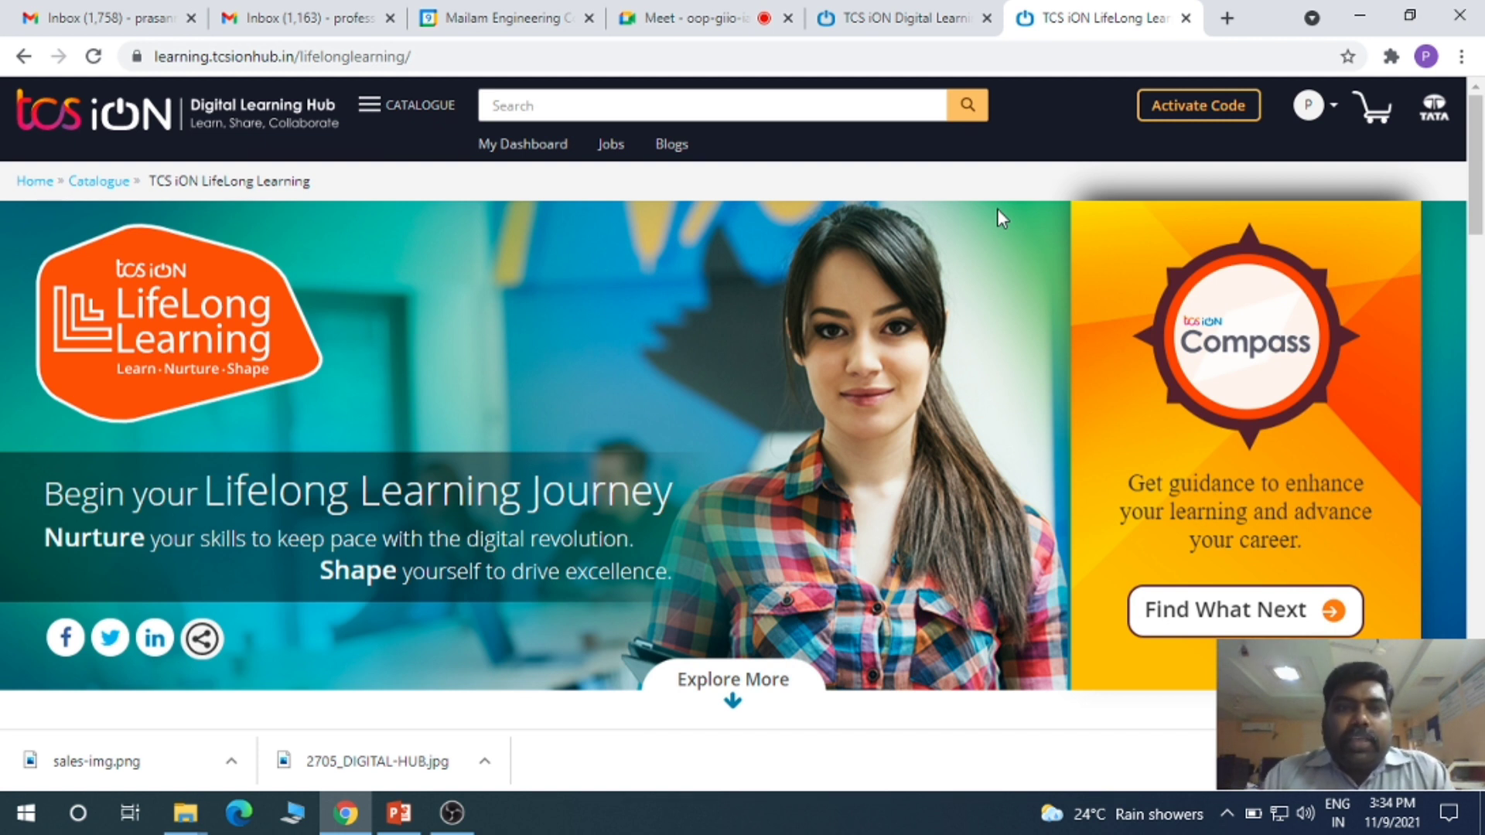
- Open the Skill Upgrade category from the CATALOGUE menu
click(373, 108)
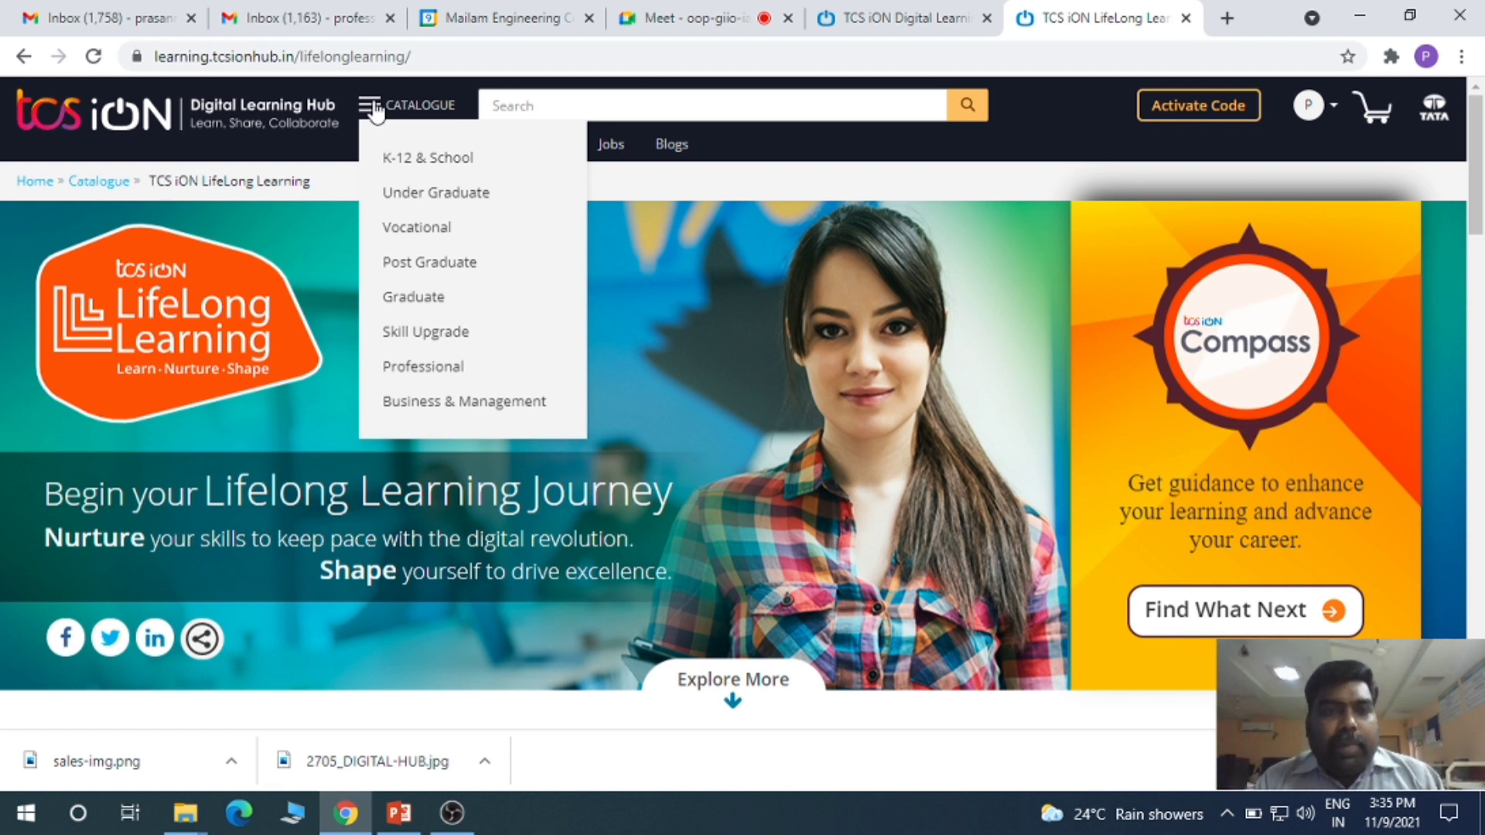
click(432, 333)
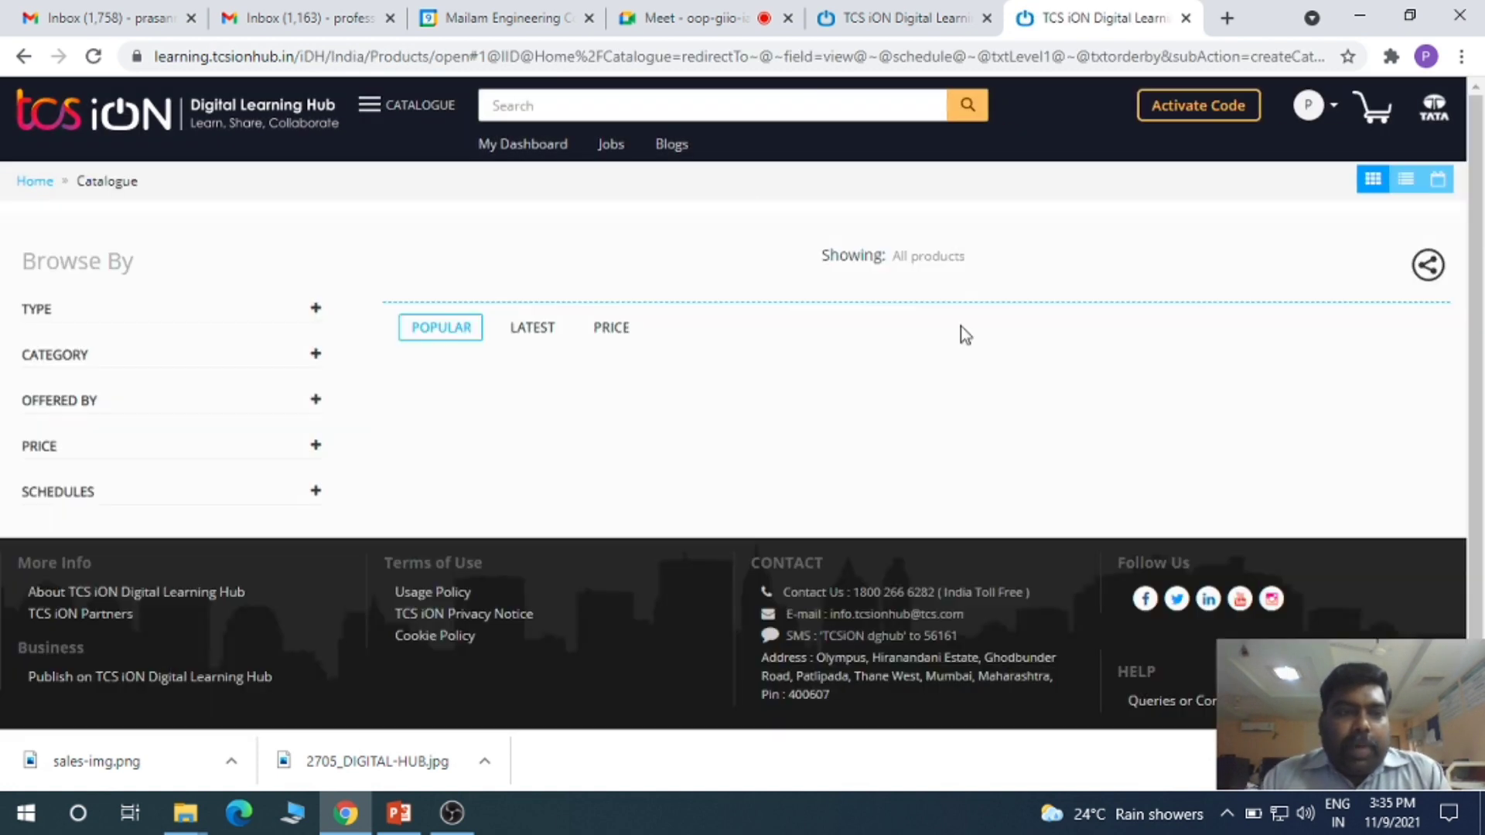
- Scroll through the seven Skill Upgrade course cards and return to the top
scroll(961, 326, down, 2)
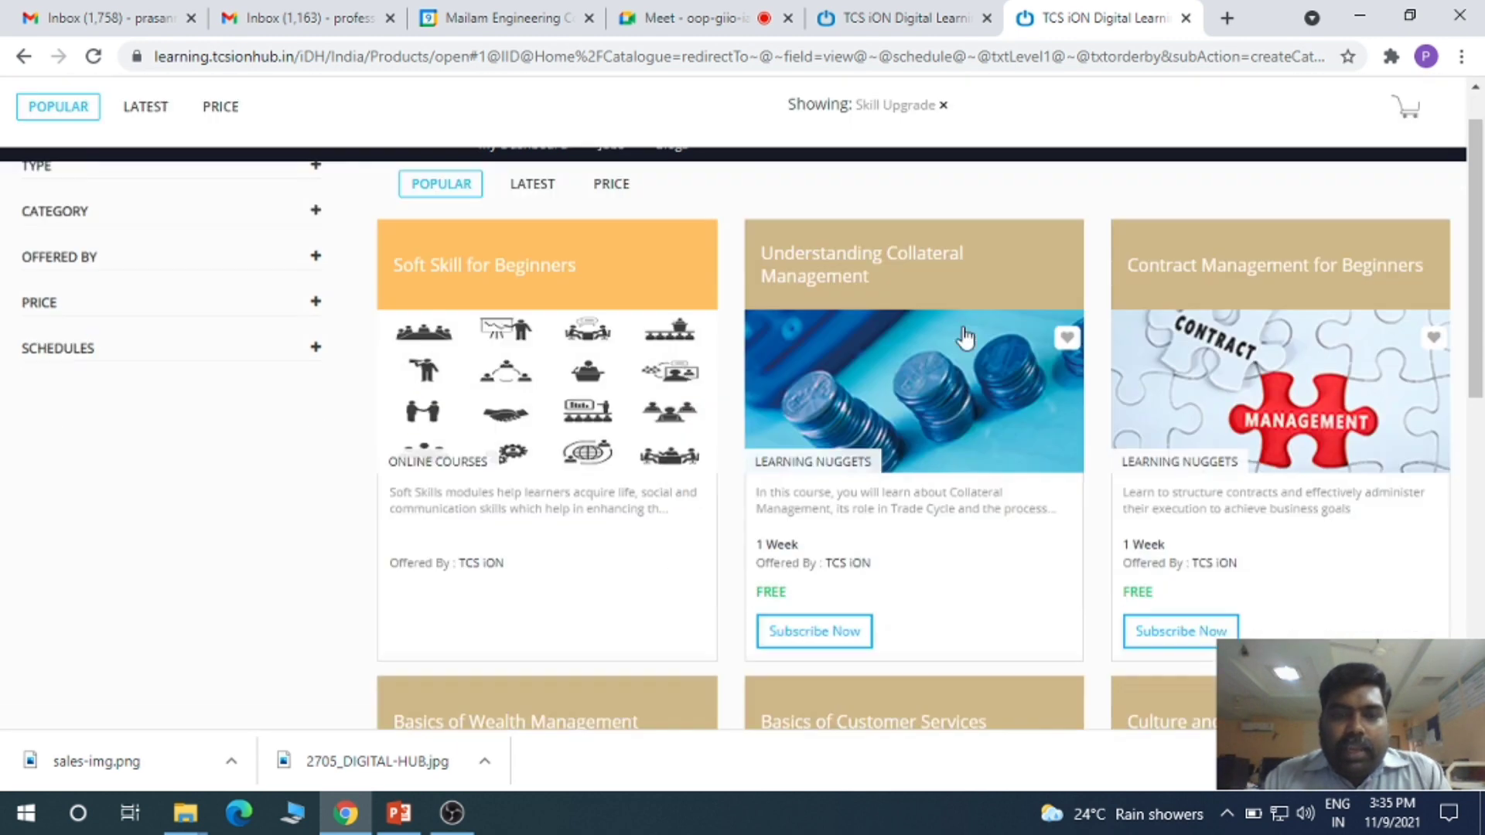
scroll(965, 338, down, 4)
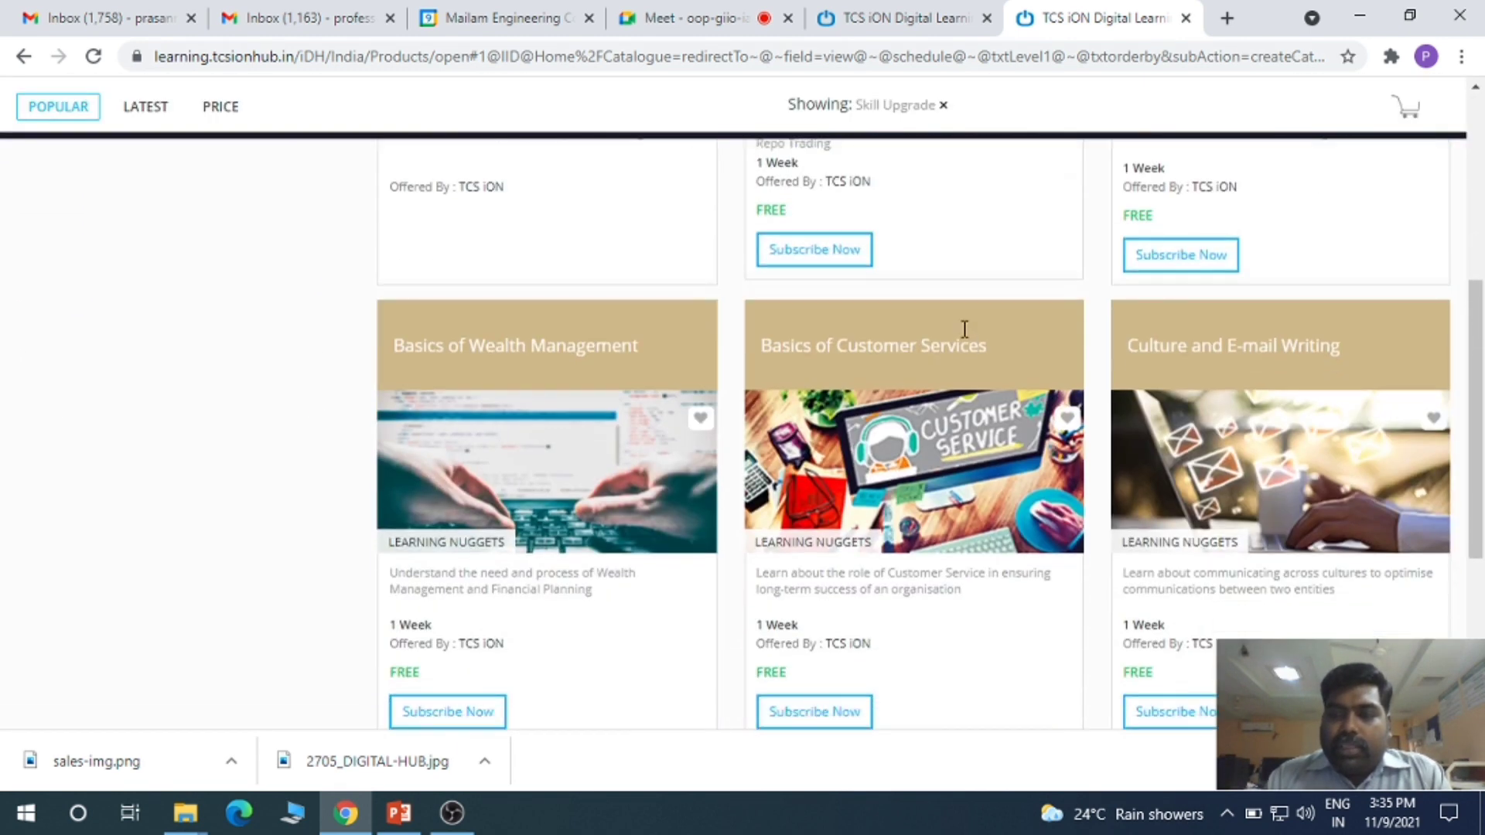
scroll(966, 338, up, 4)
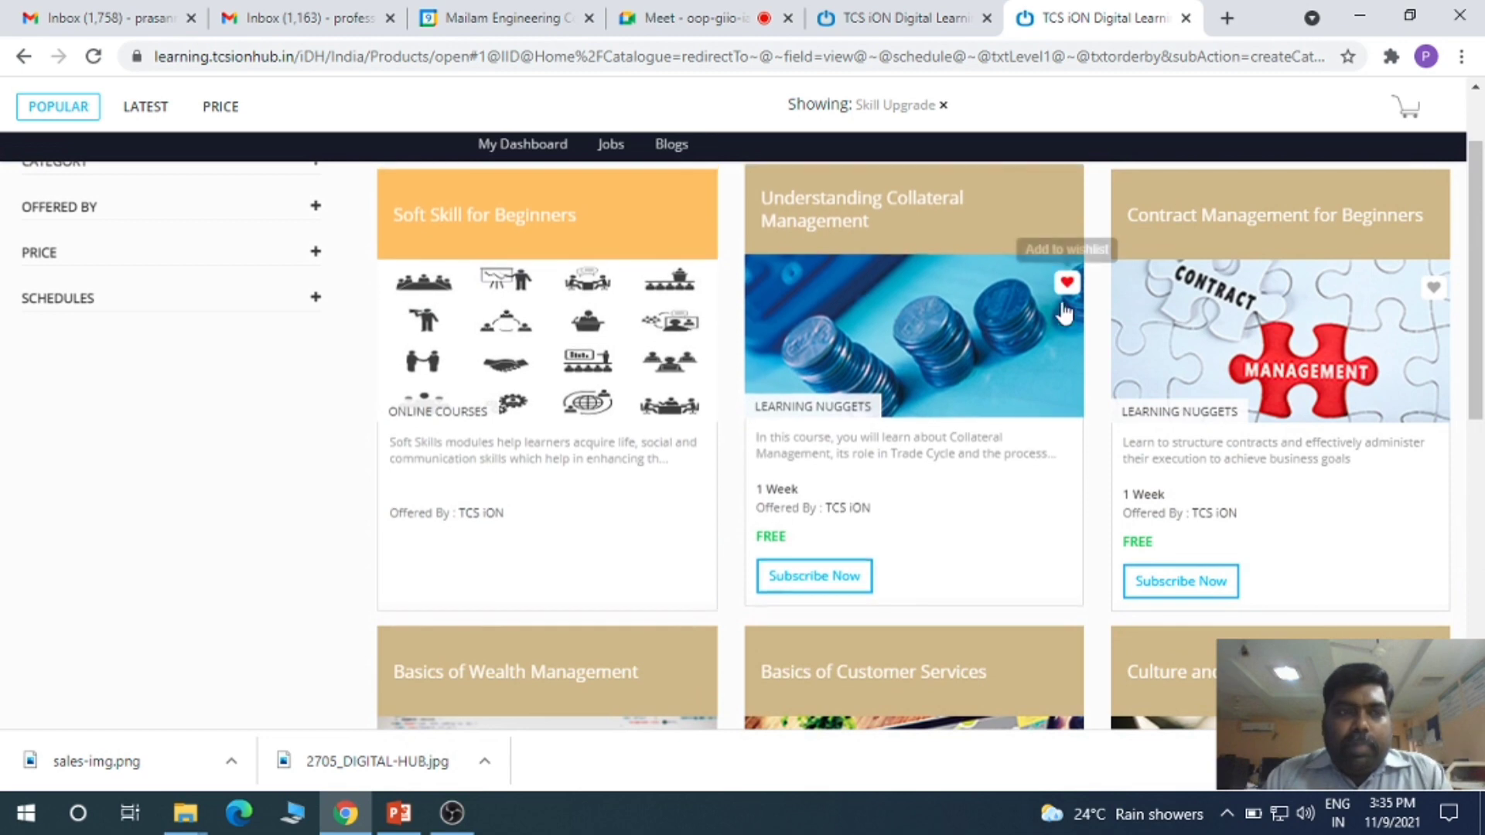
scroll(1061, 314, up, 2)
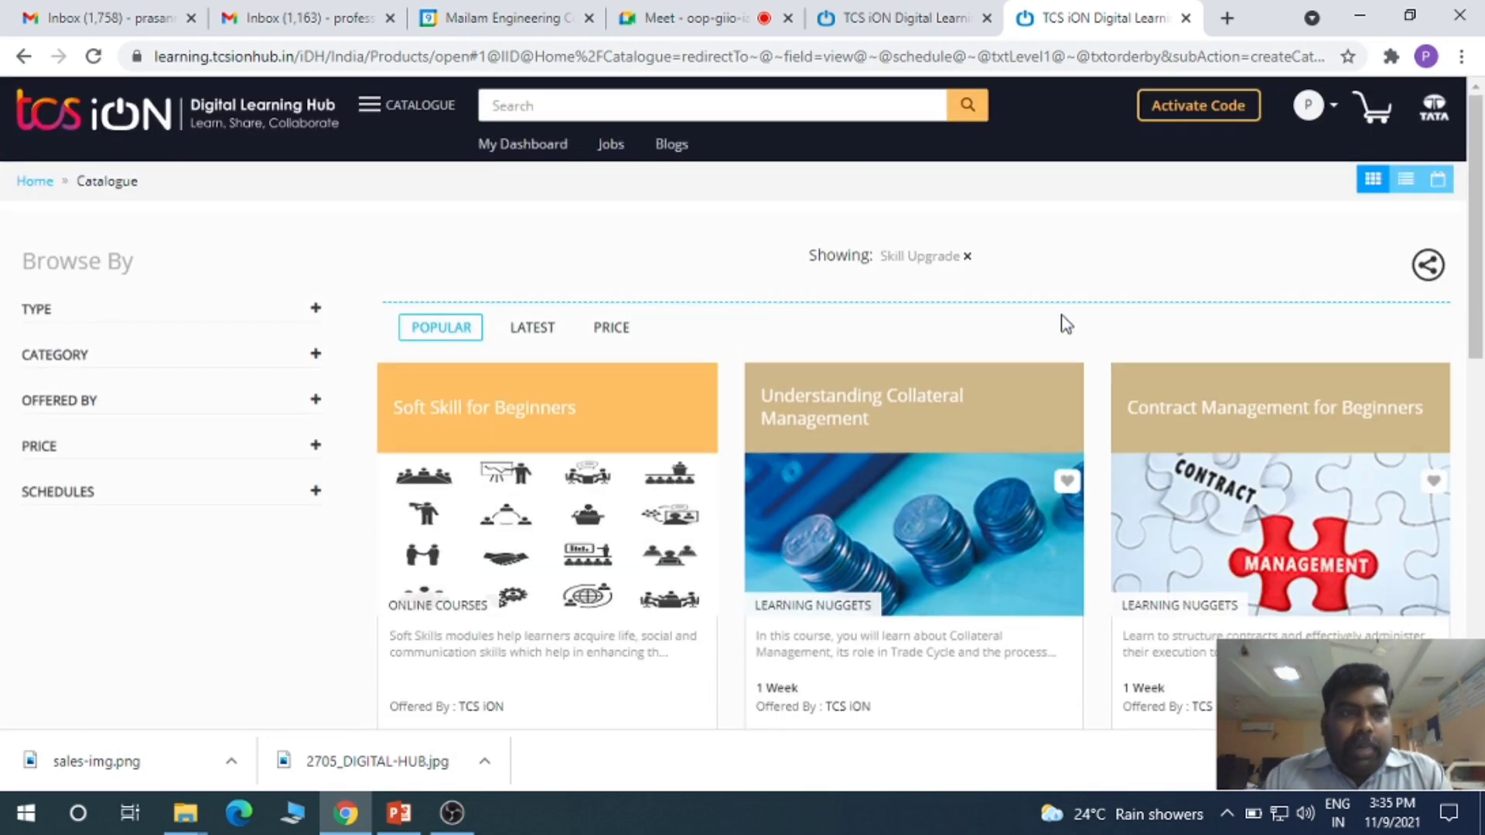
scroll(1066, 324, down, 8)
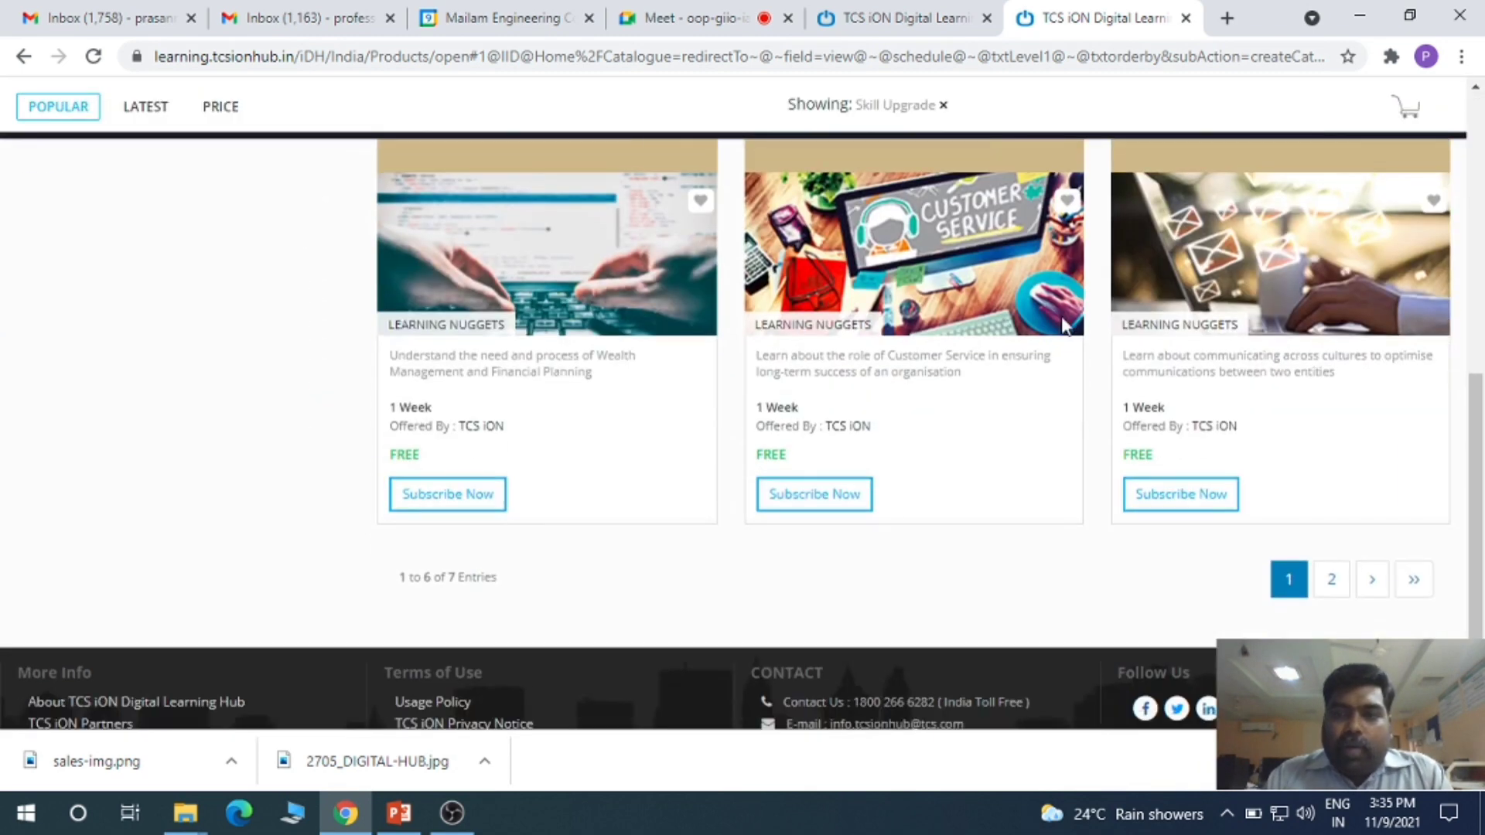
scroll(1064, 325, up, 6)
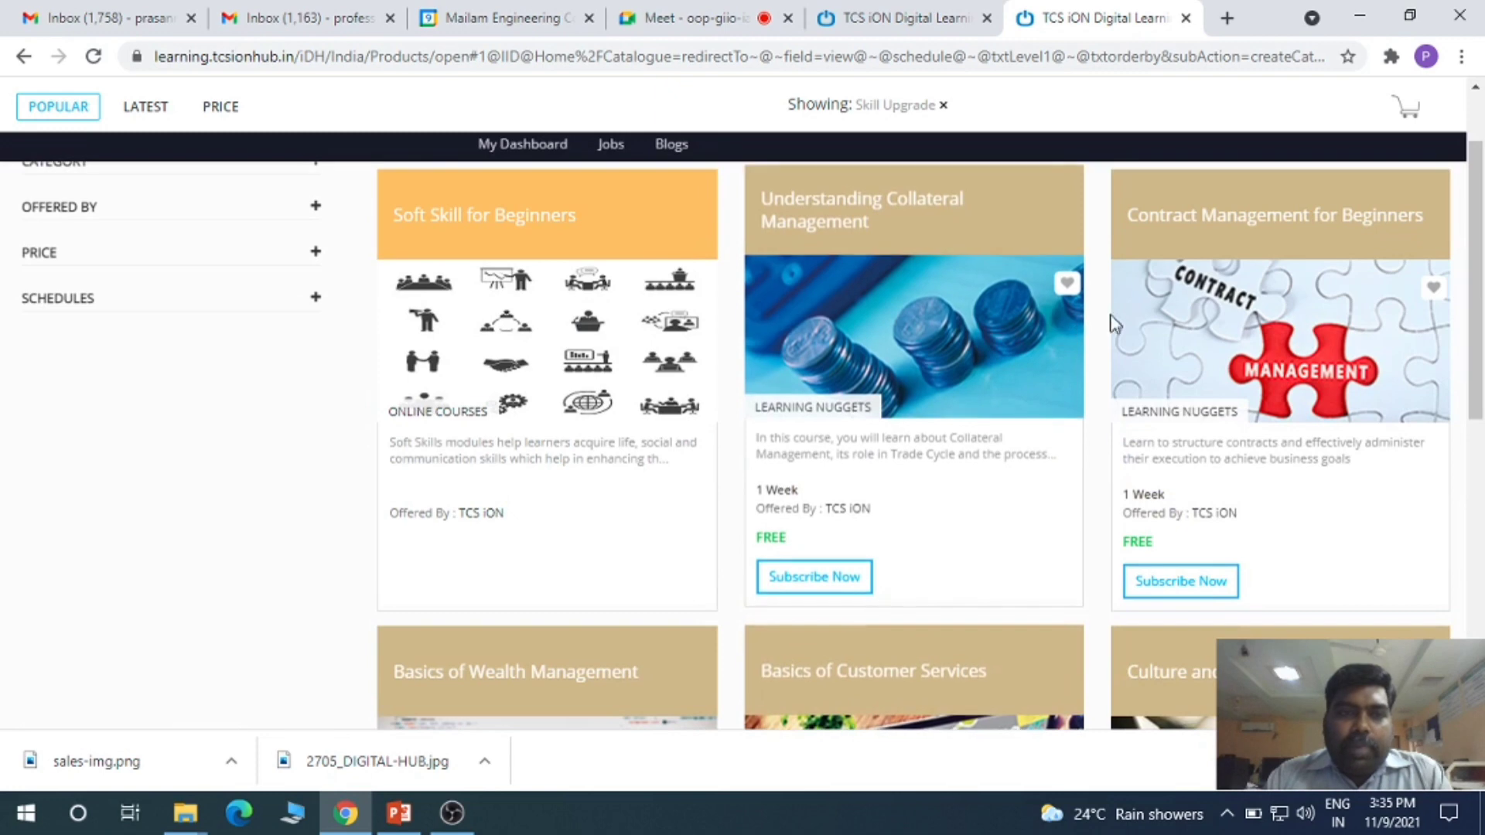
- Subscribe to the free Business Etiquette course from the Soft Skill for Beginners page and confirm
click(443, 211)
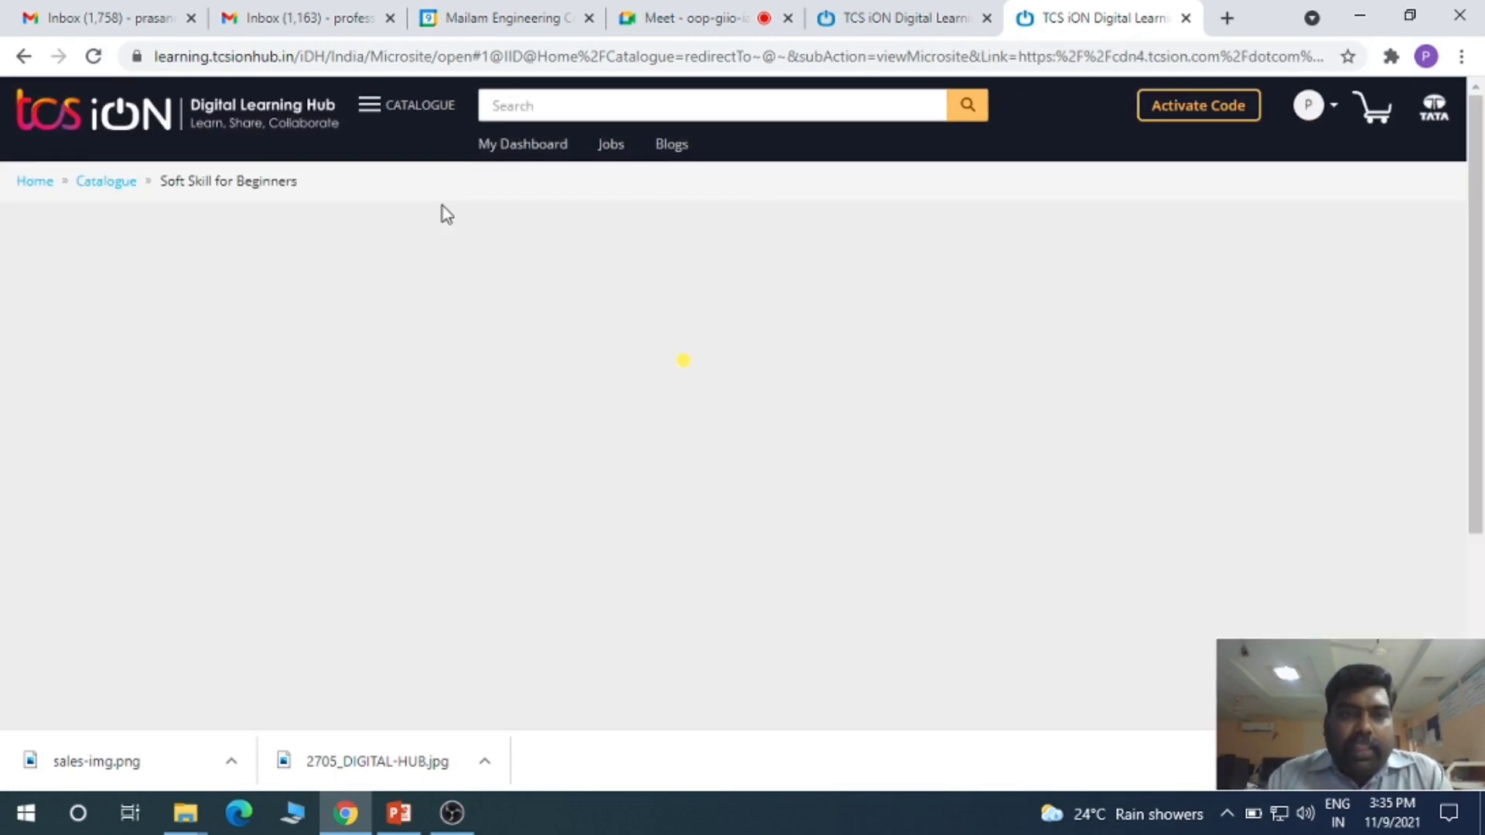
scroll(843, 377, down, 6)
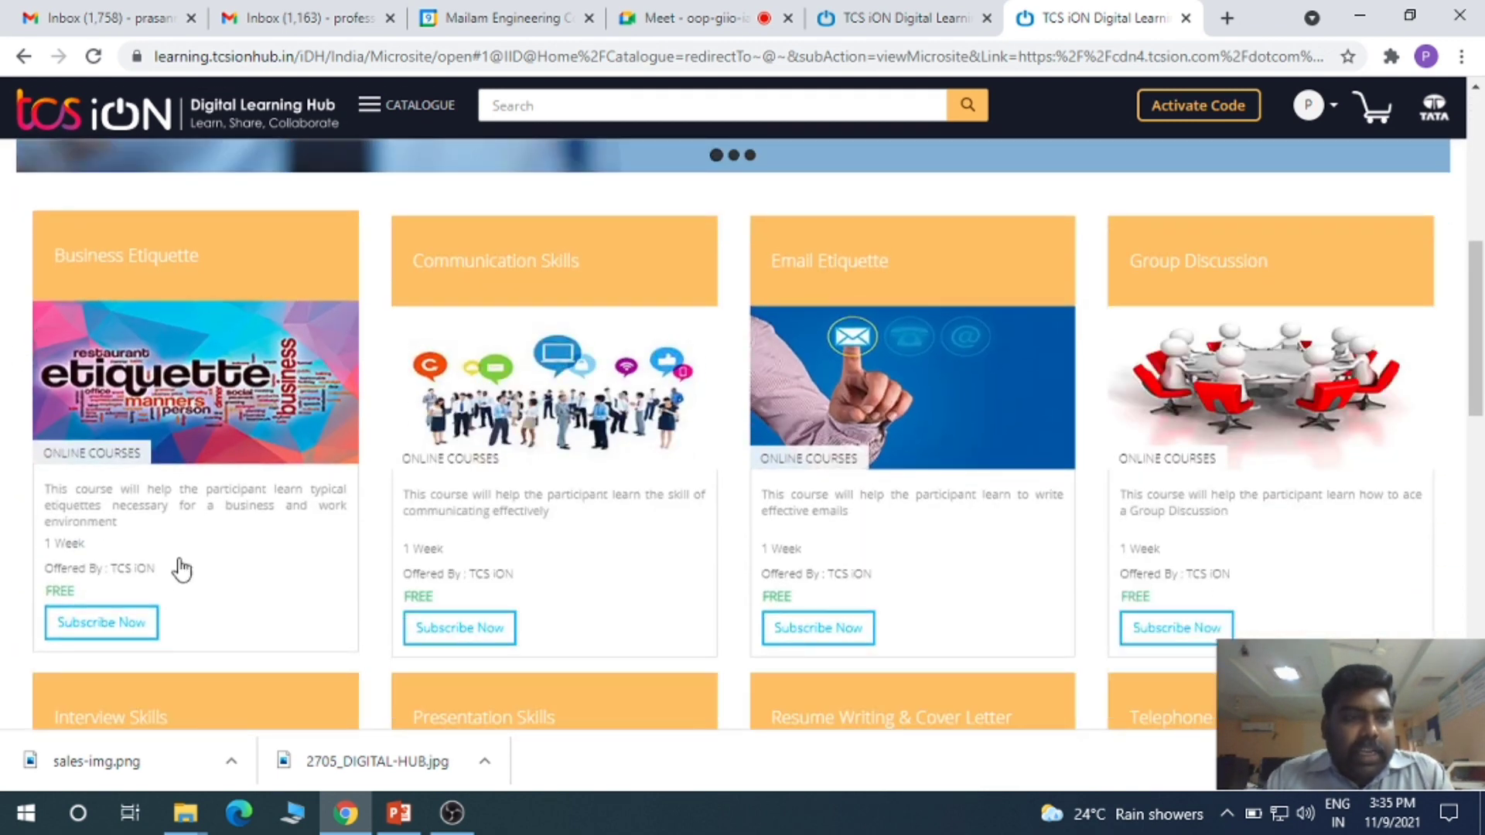
click(128, 628)
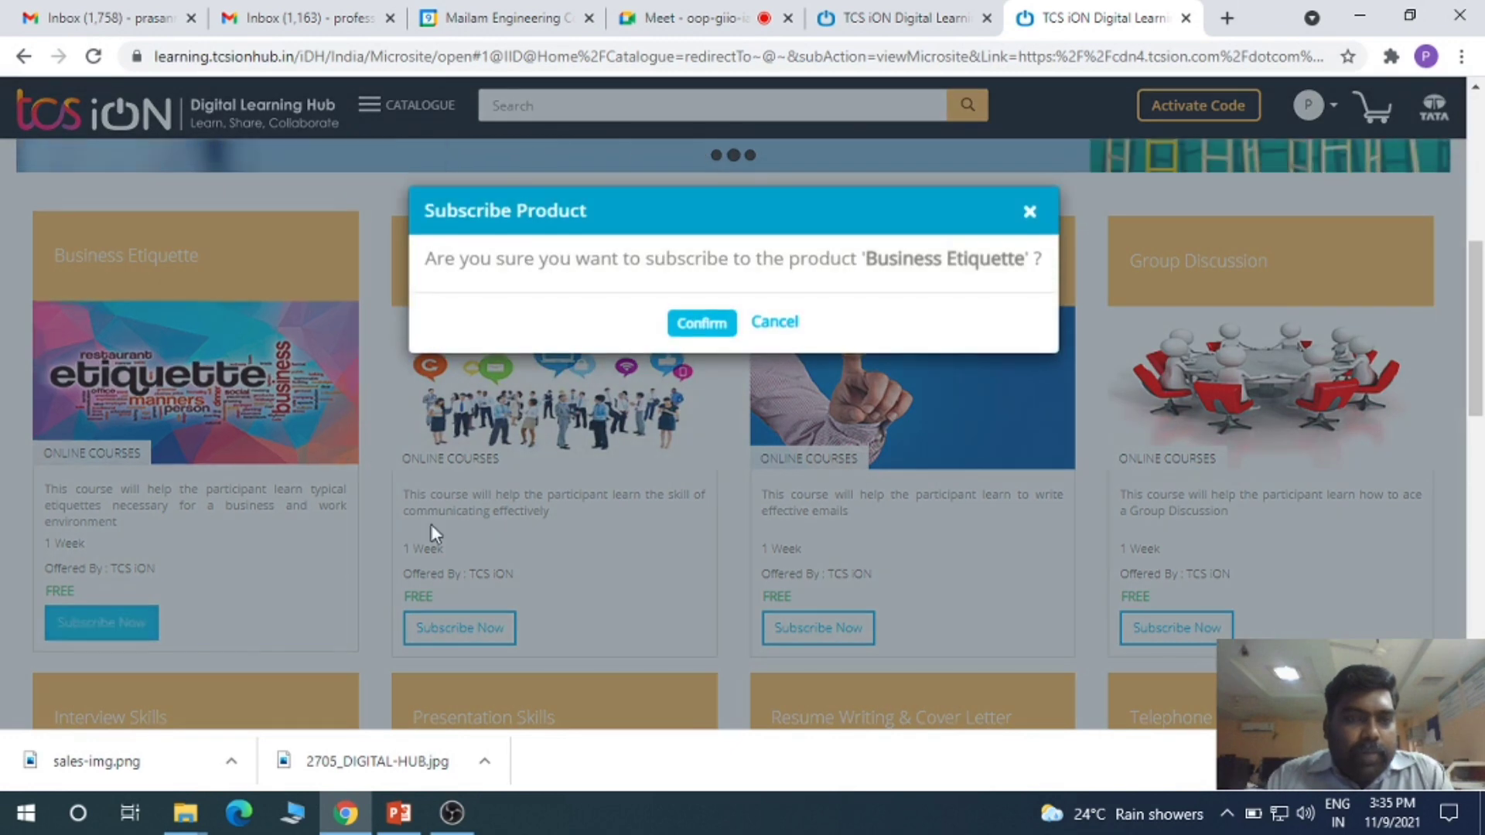
click(713, 334)
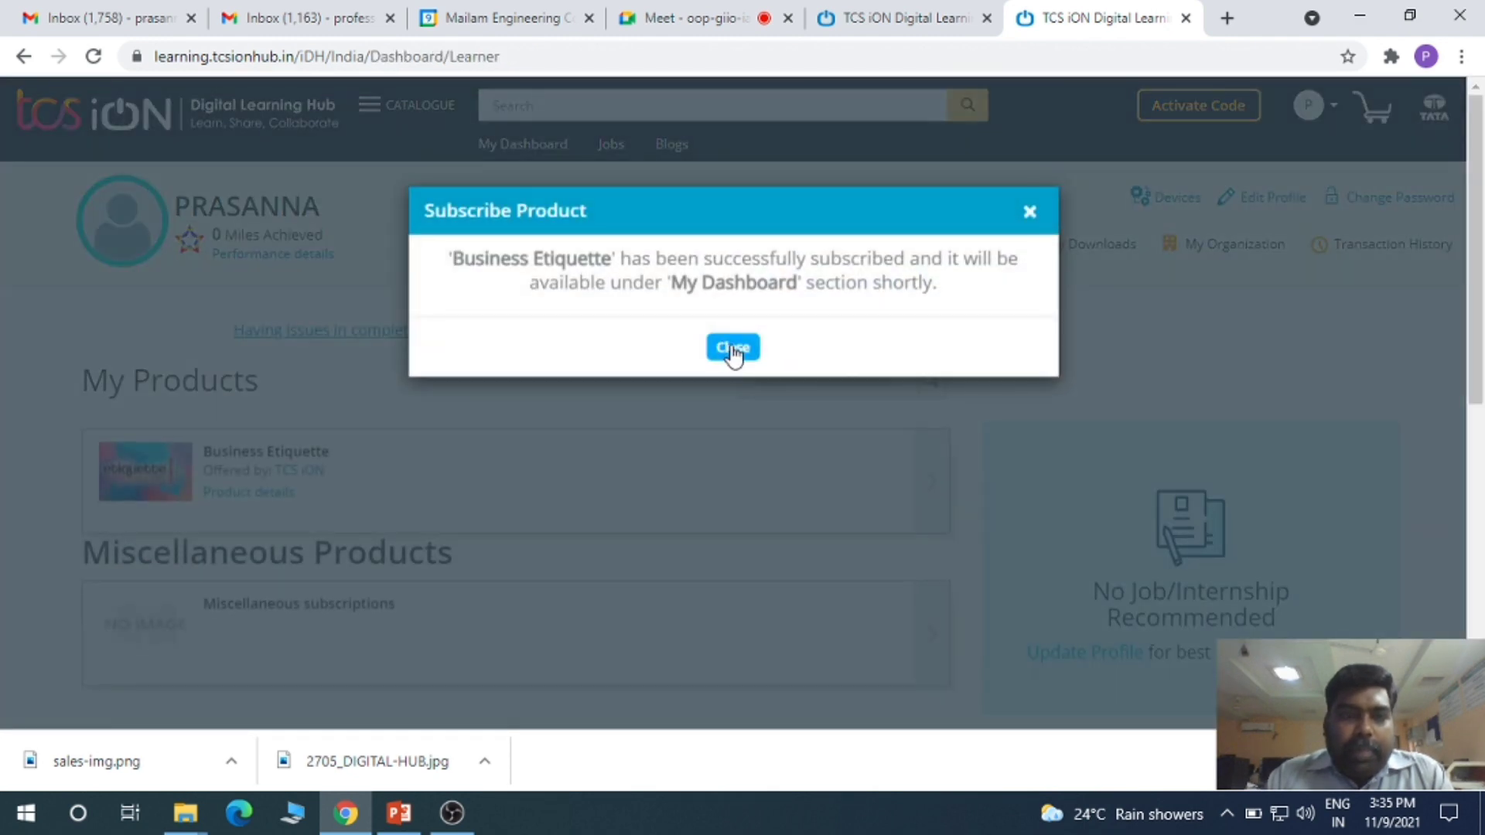
click(733, 350)
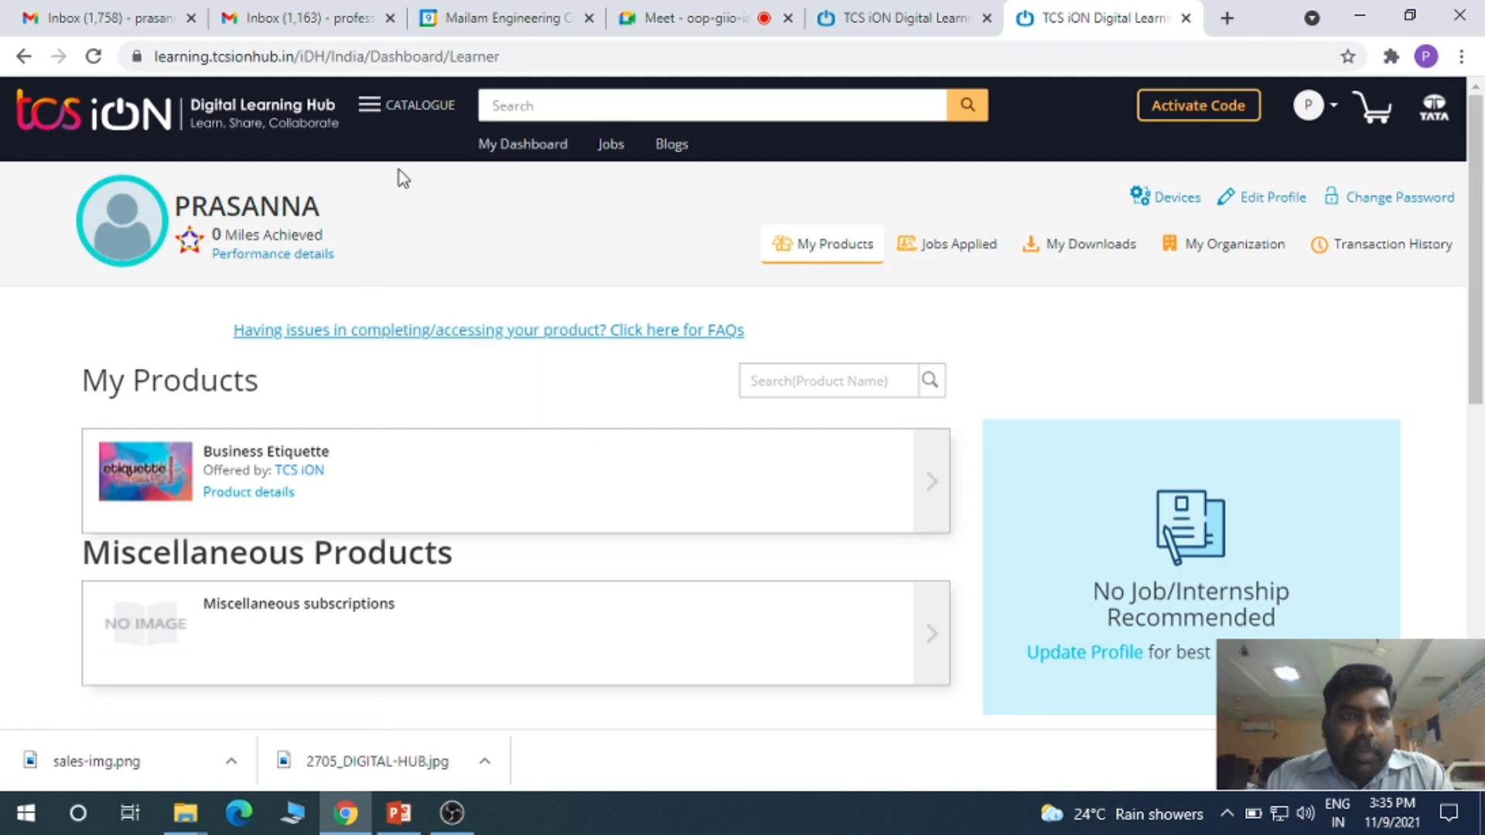
mouse_move(371, 121)
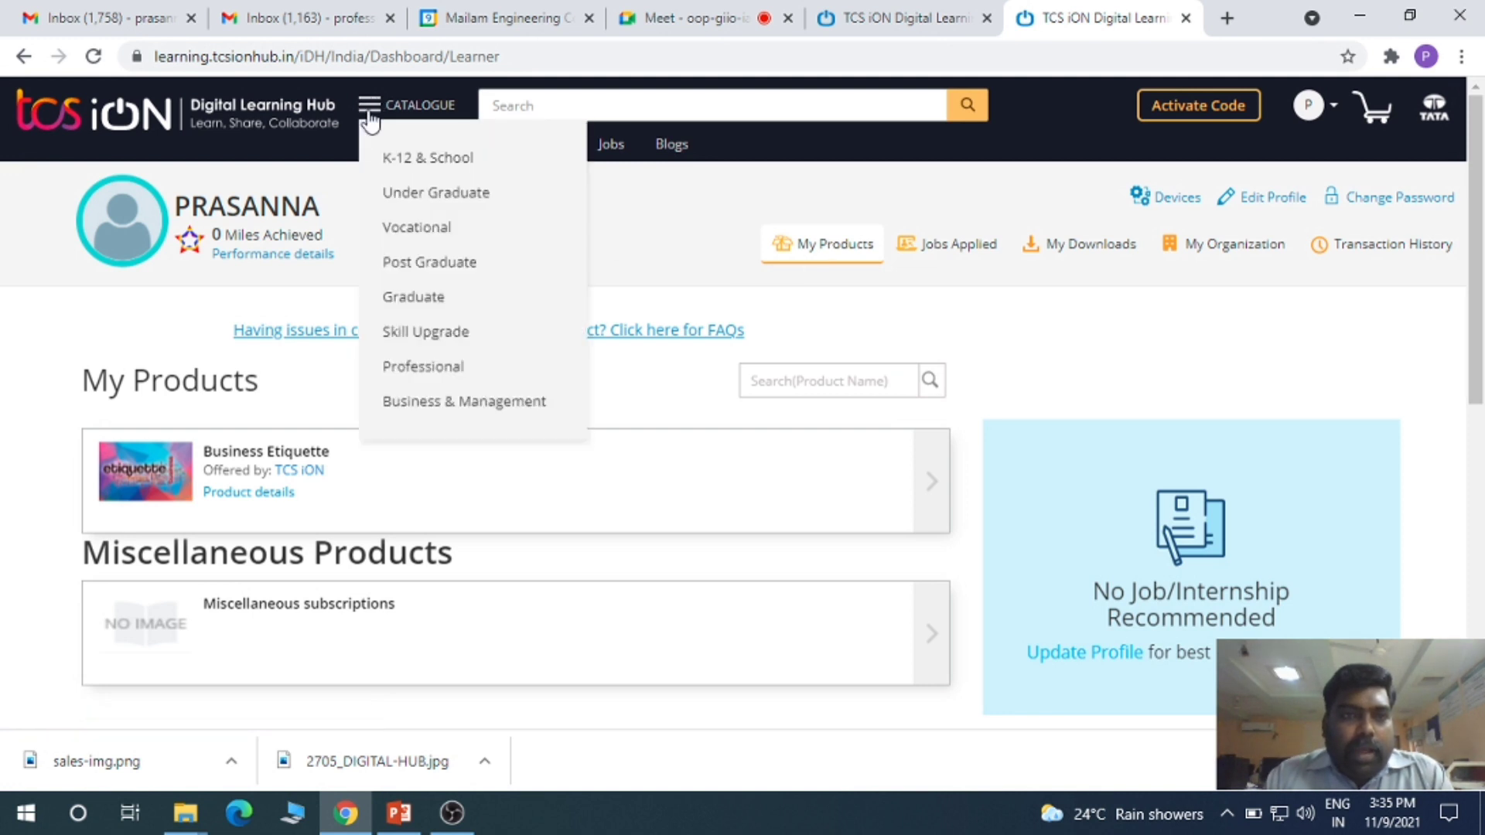
click(403, 331)
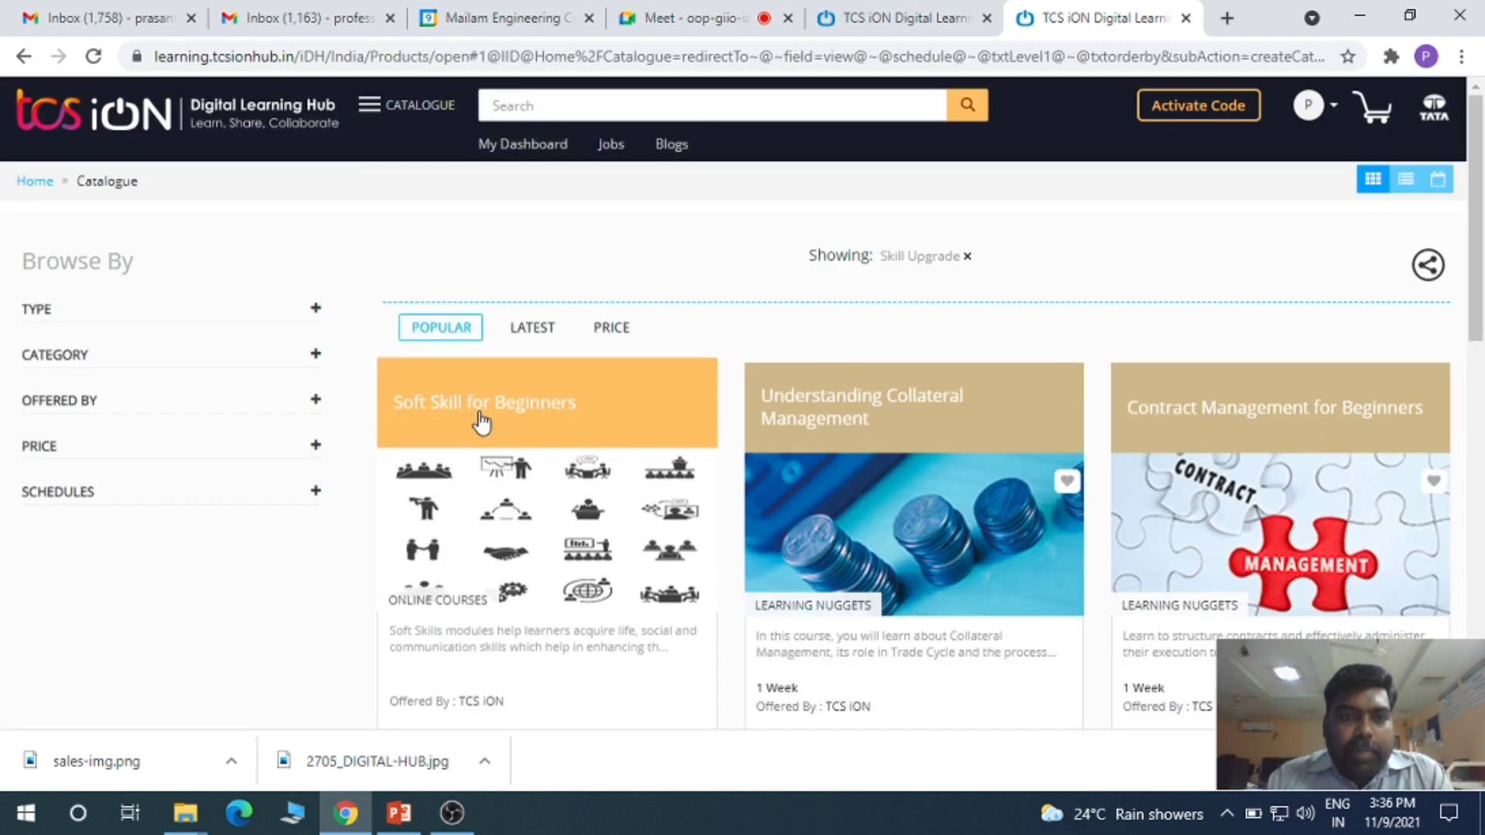
click(481, 421)
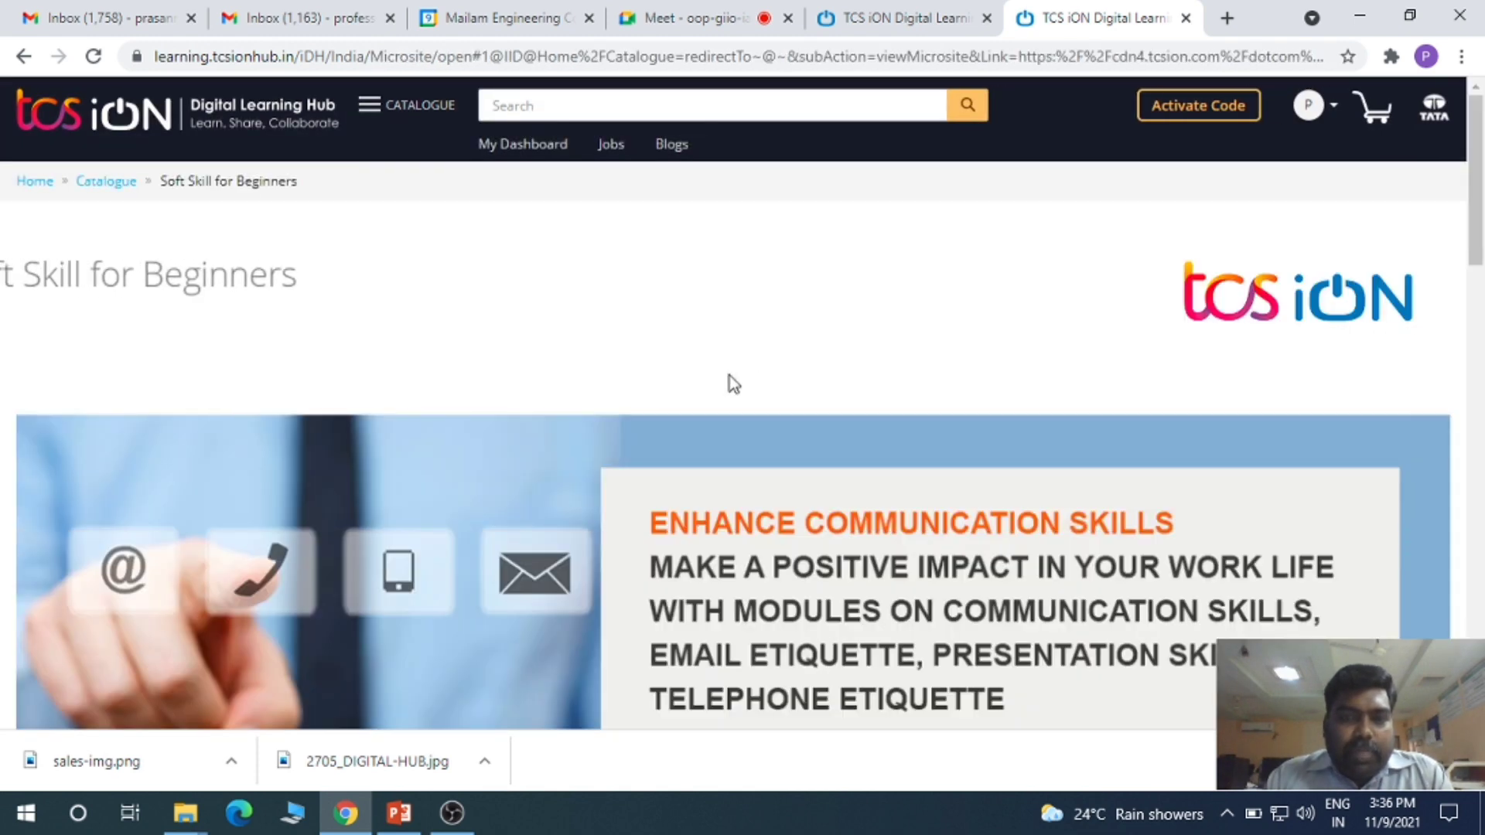
scroll(730, 379, down, 10)
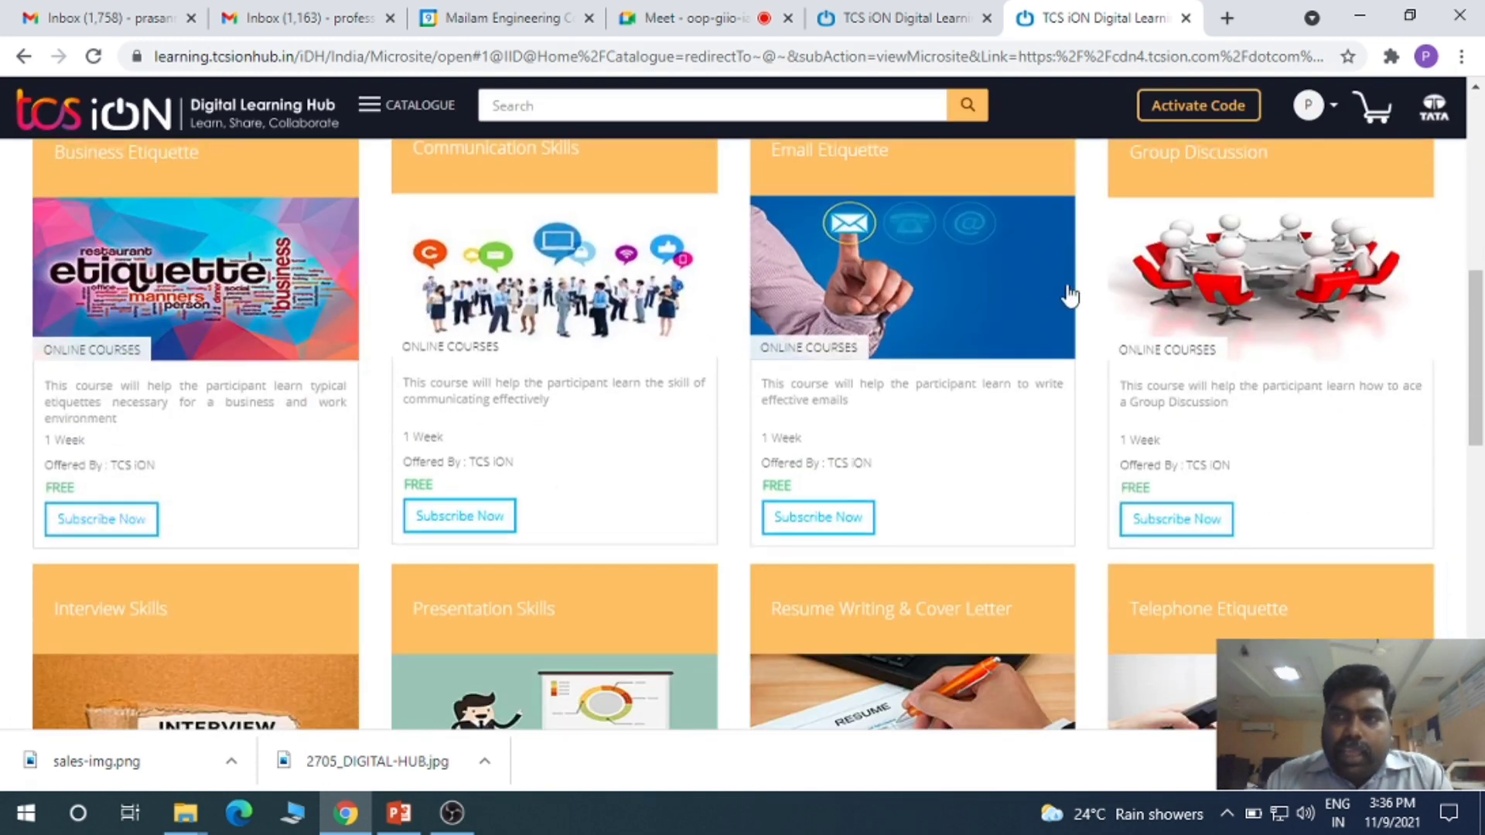
scroll(1353, 328, down, 4)
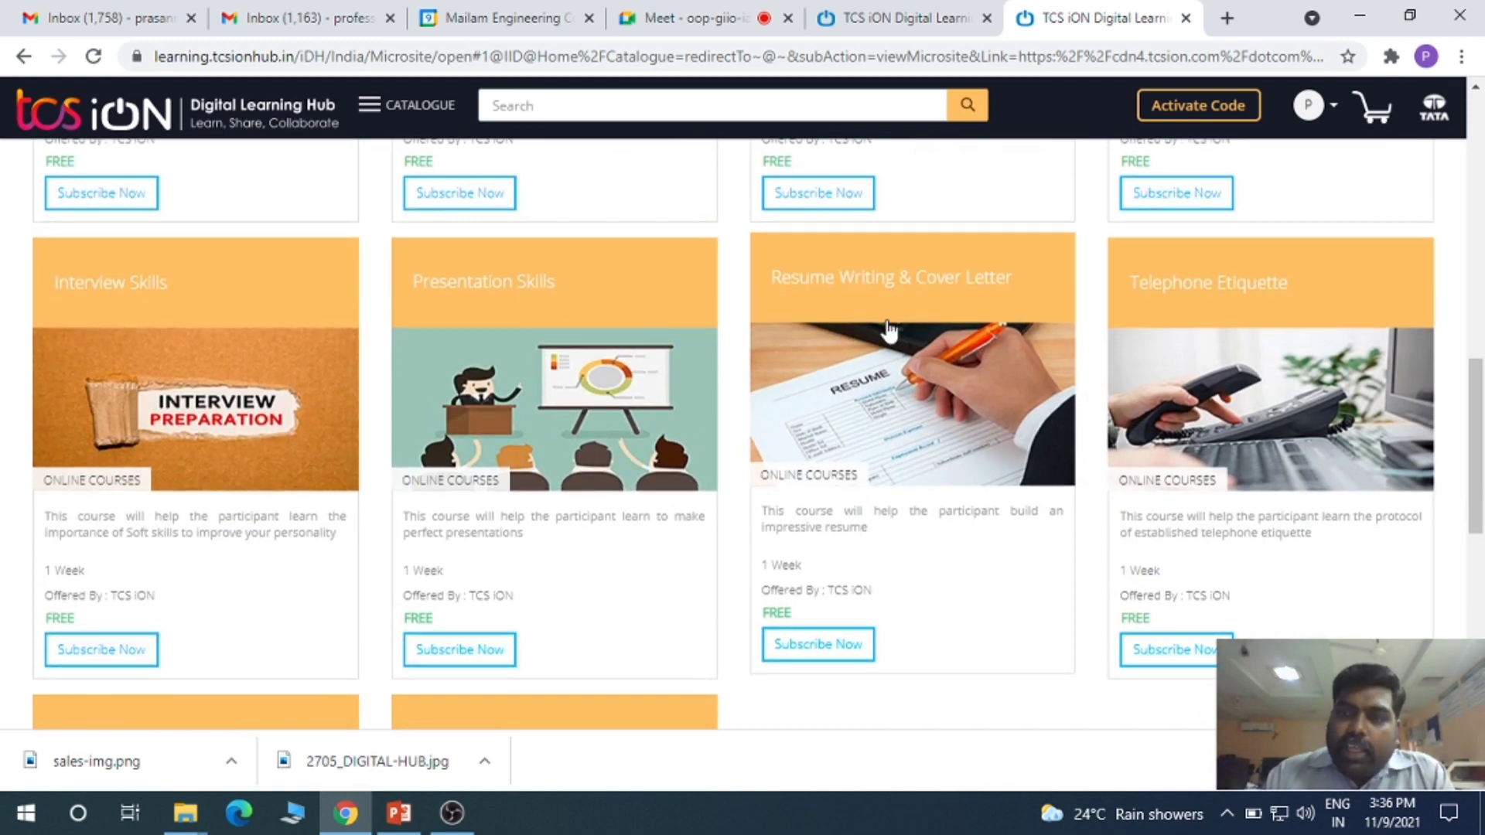
scroll(1252, 354, down, 4)
scroll(1253, 354, down, 3)
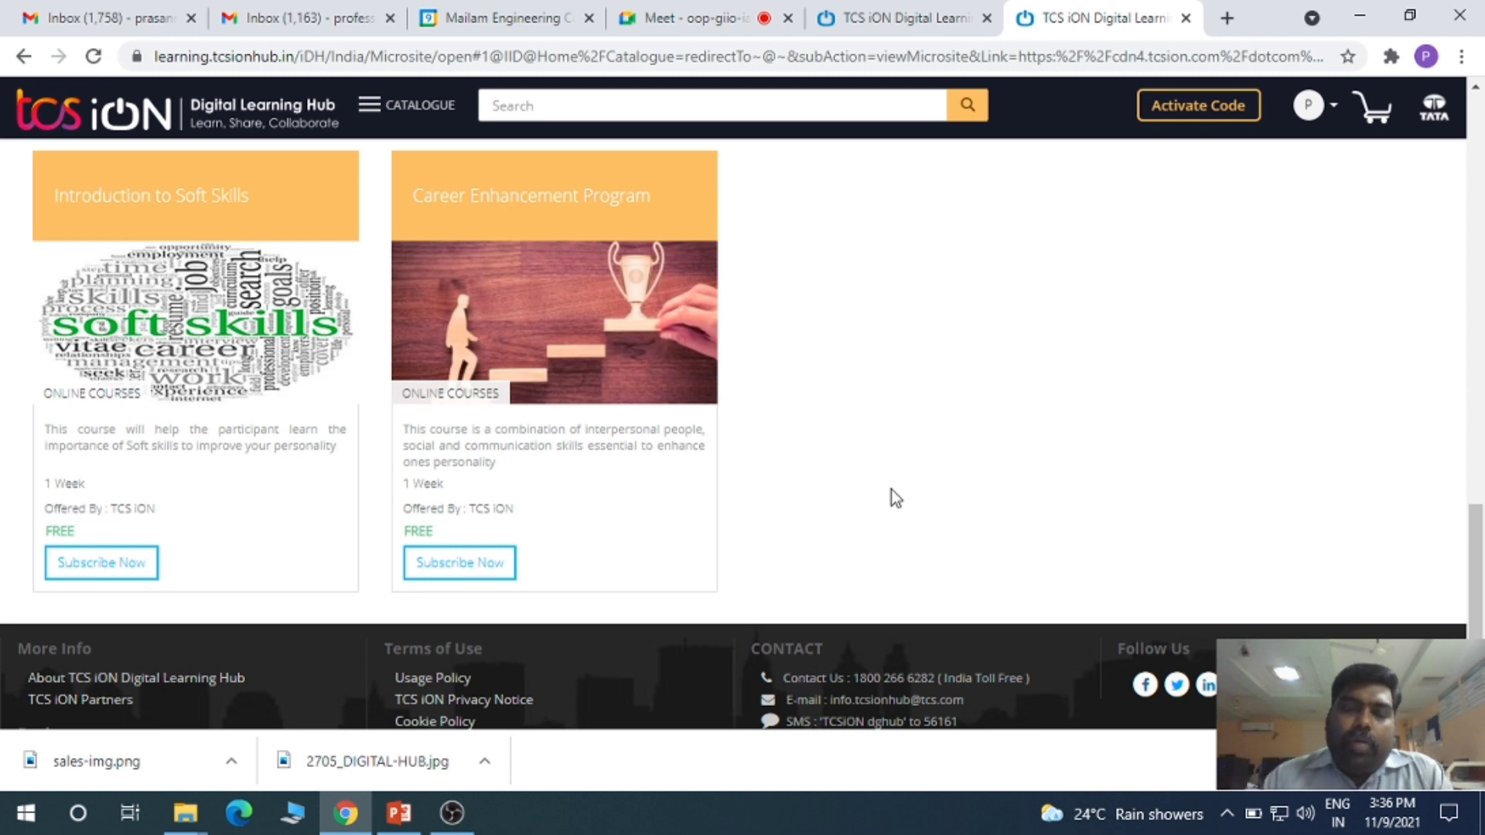
scroll(891, 489, up, 10)
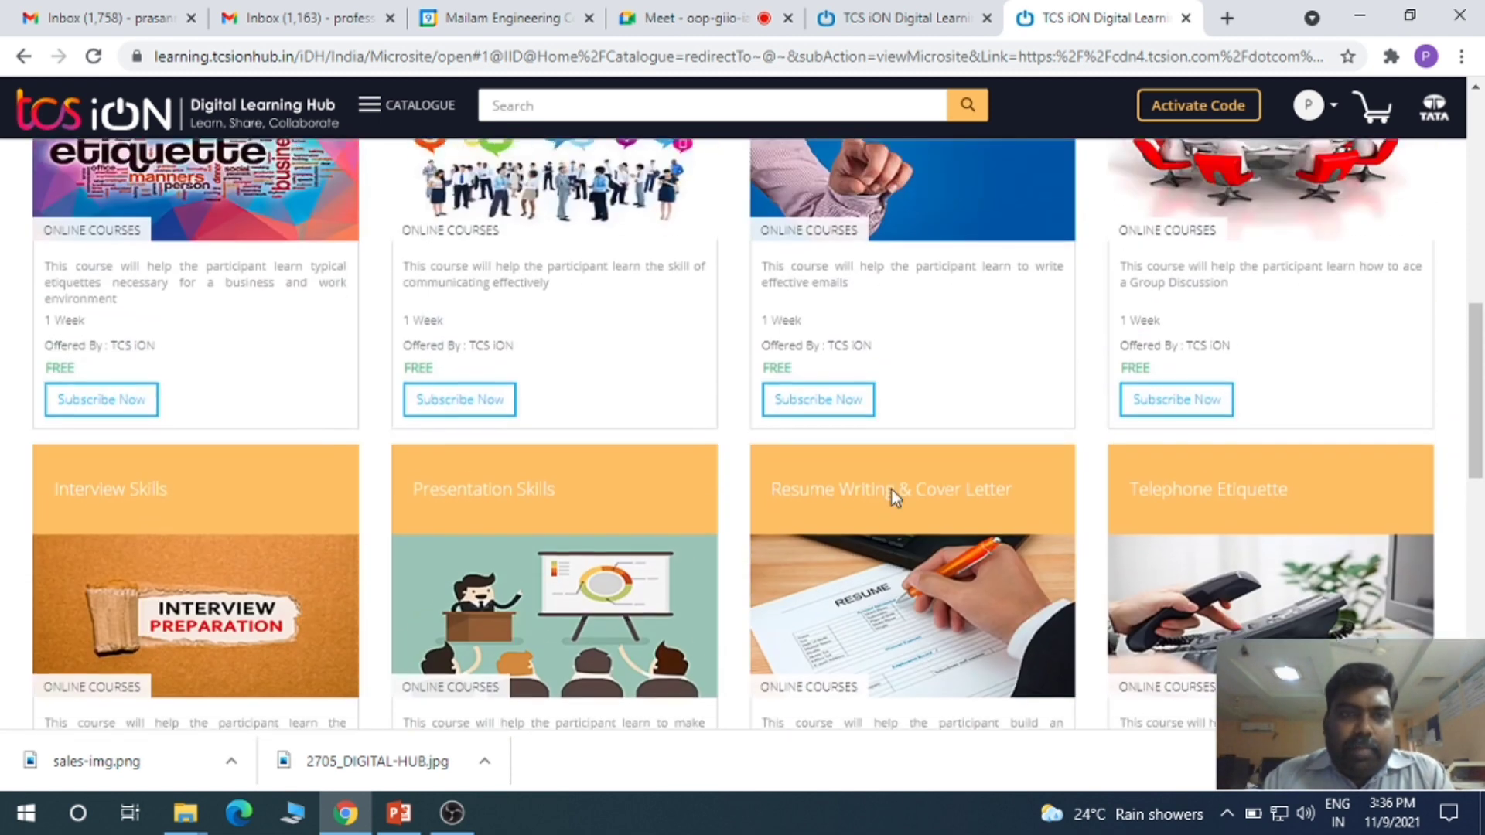
scroll(893, 496, up, 3)
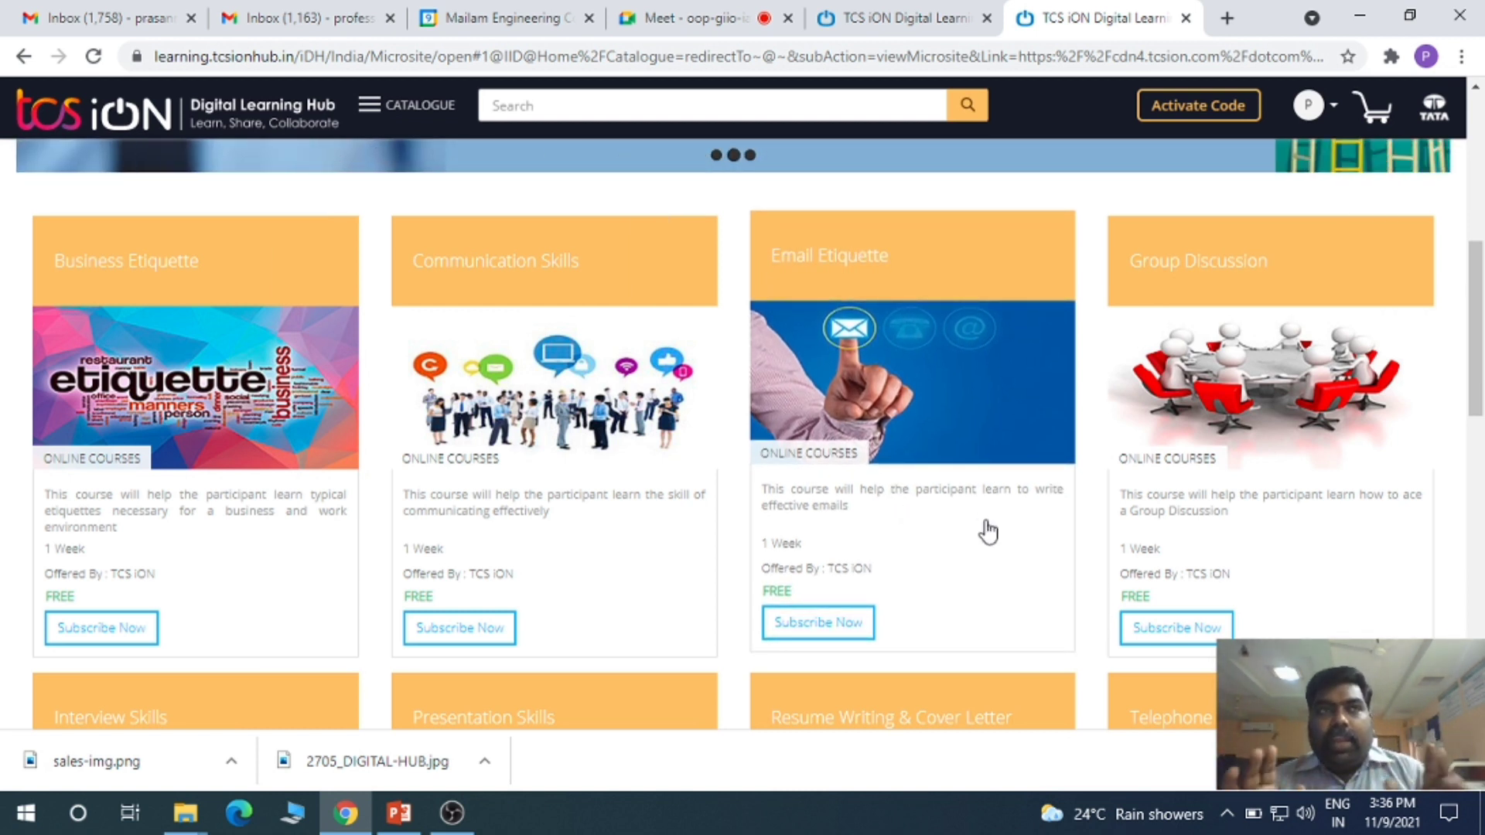
scroll(988, 532, up, 6)
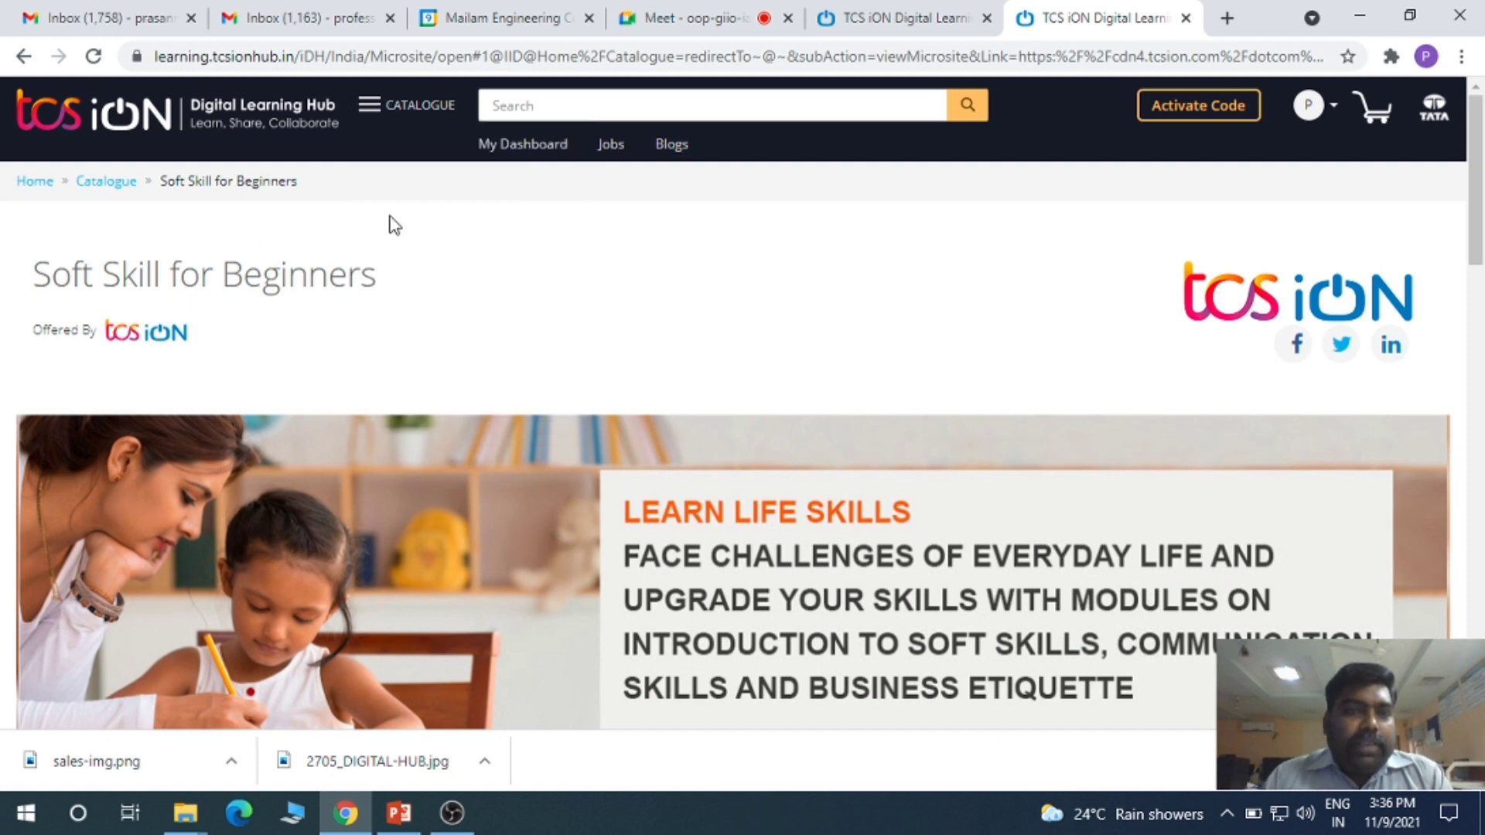
- Filter the catalogue to Post Graduate courses and expand the CATEGORY filters under Browse By
click(410, 114)
click(403, 263)
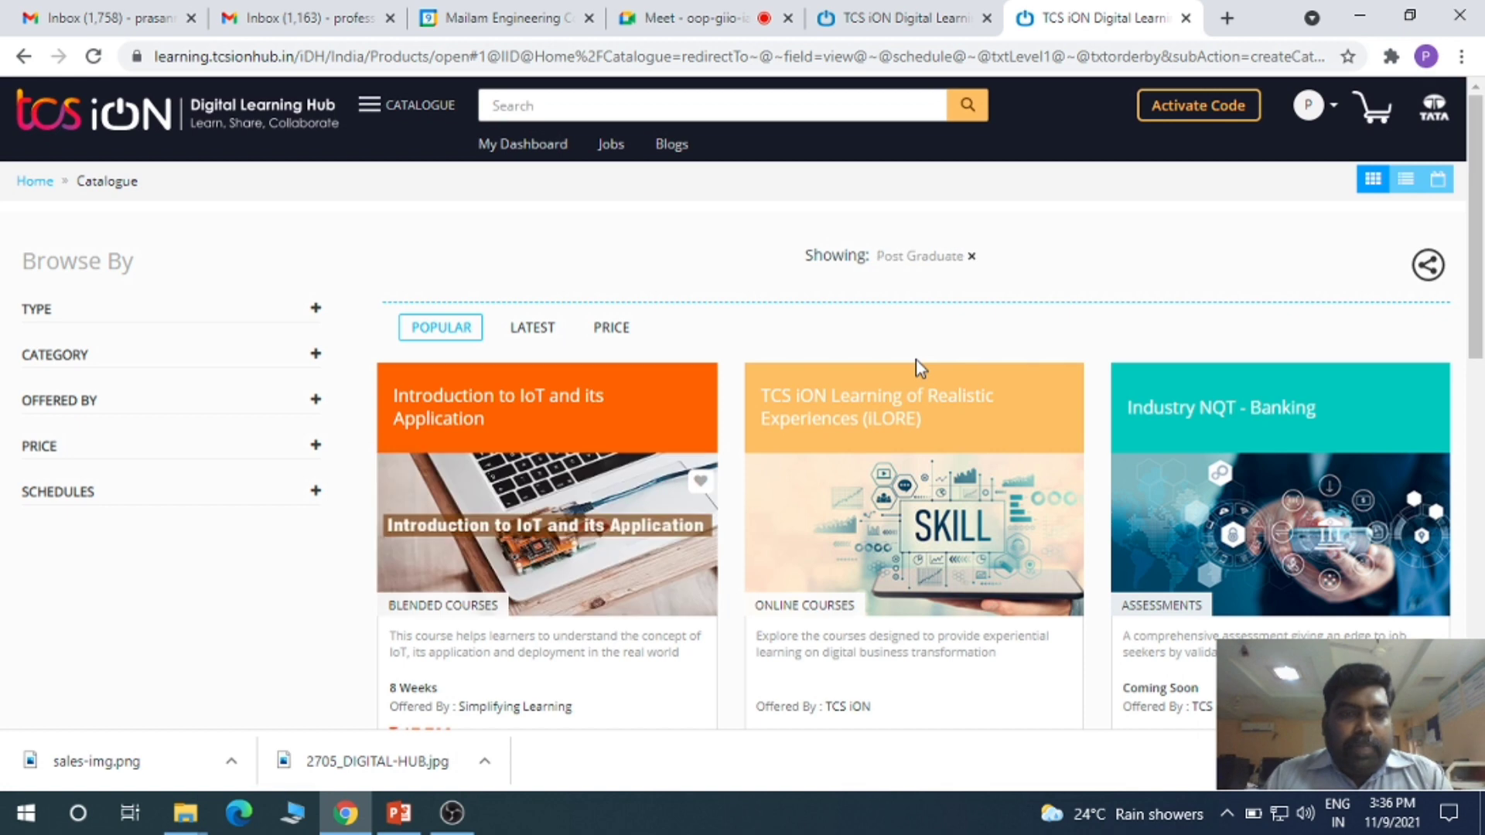
scroll(916, 360, down, 4)
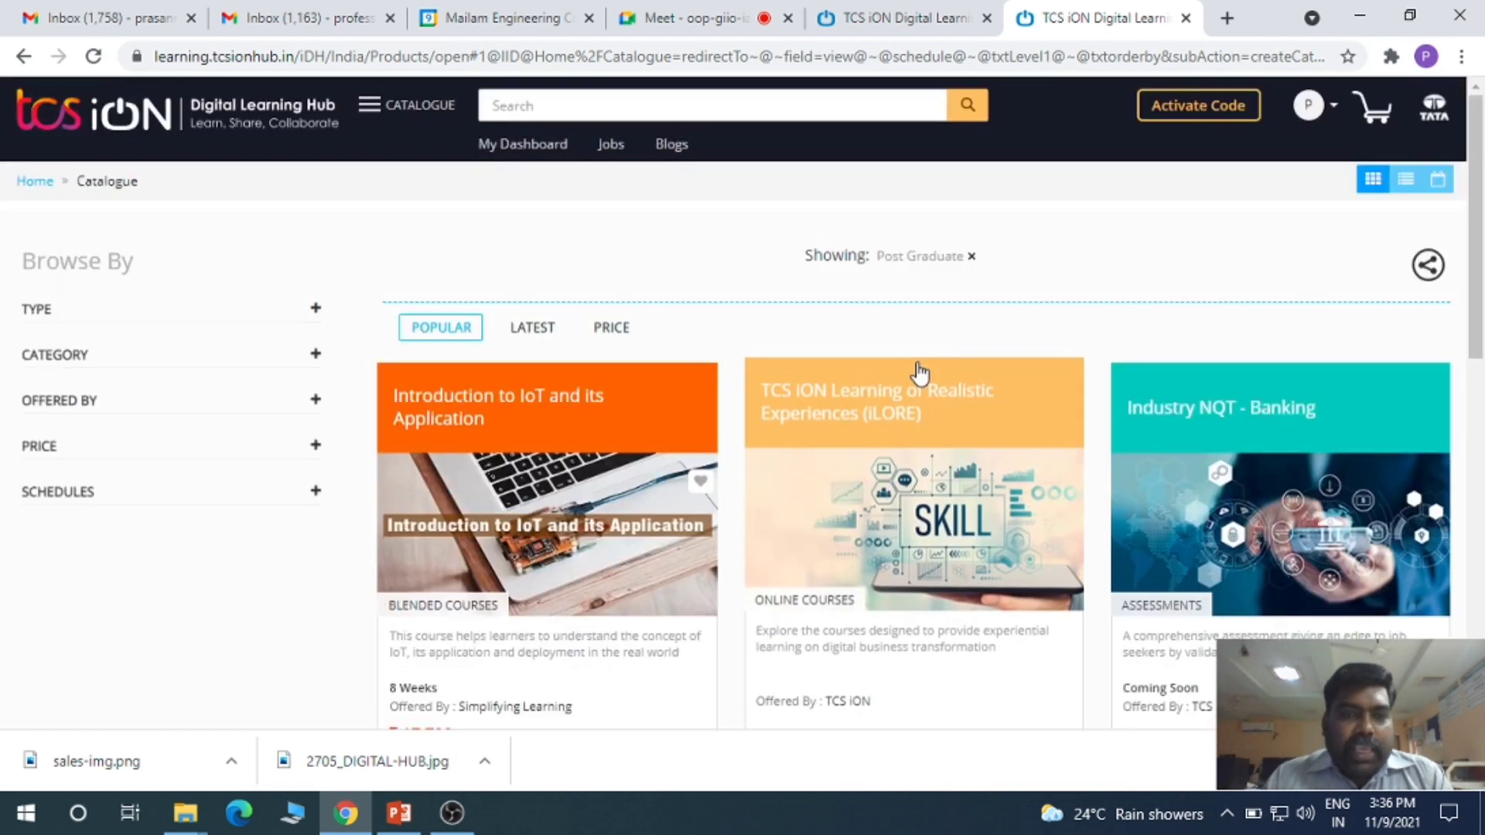
scroll(917, 364, down, 5)
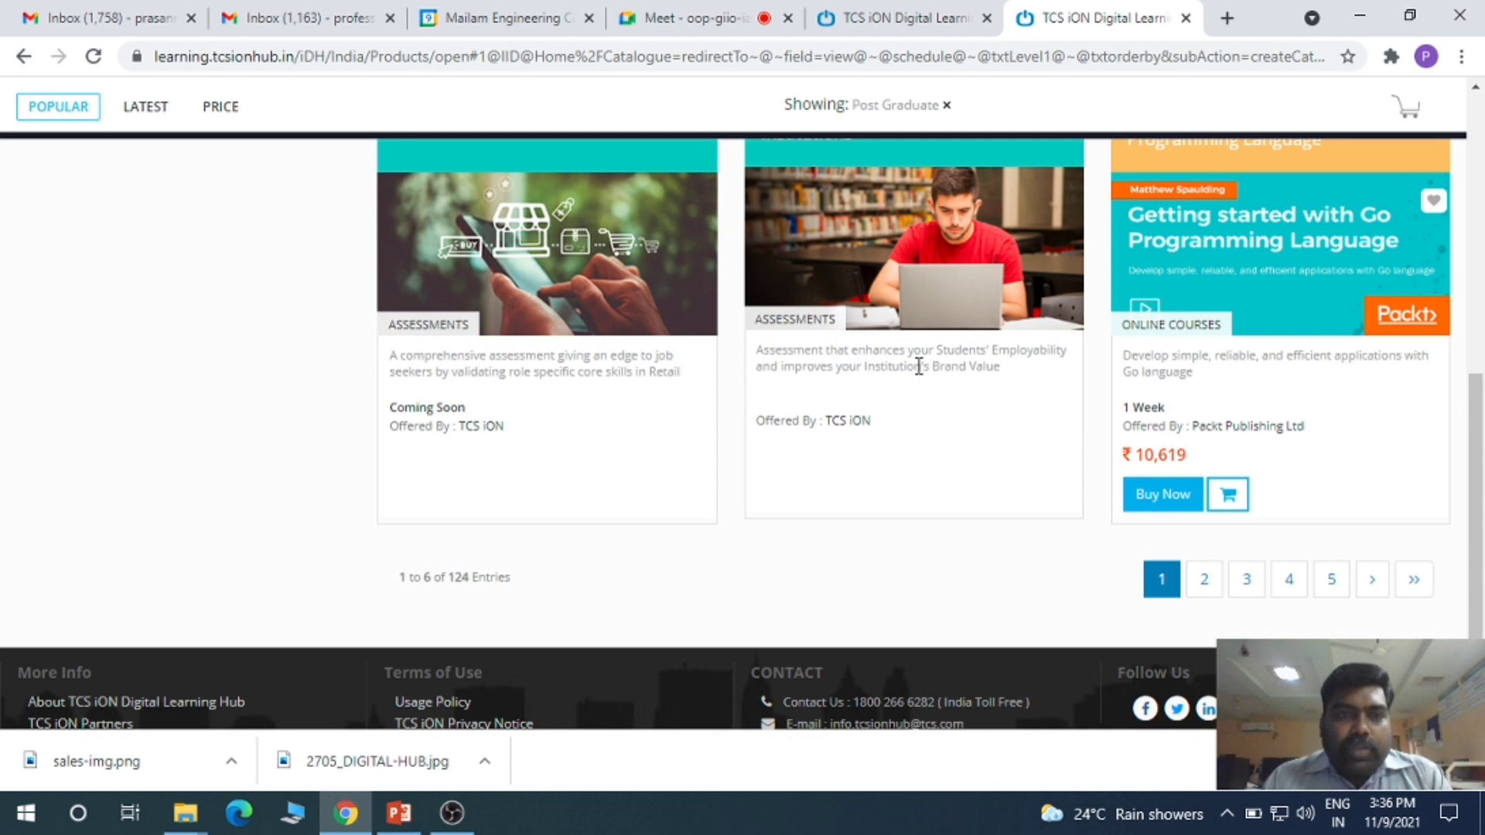
scroll(917, 367, up, 10)
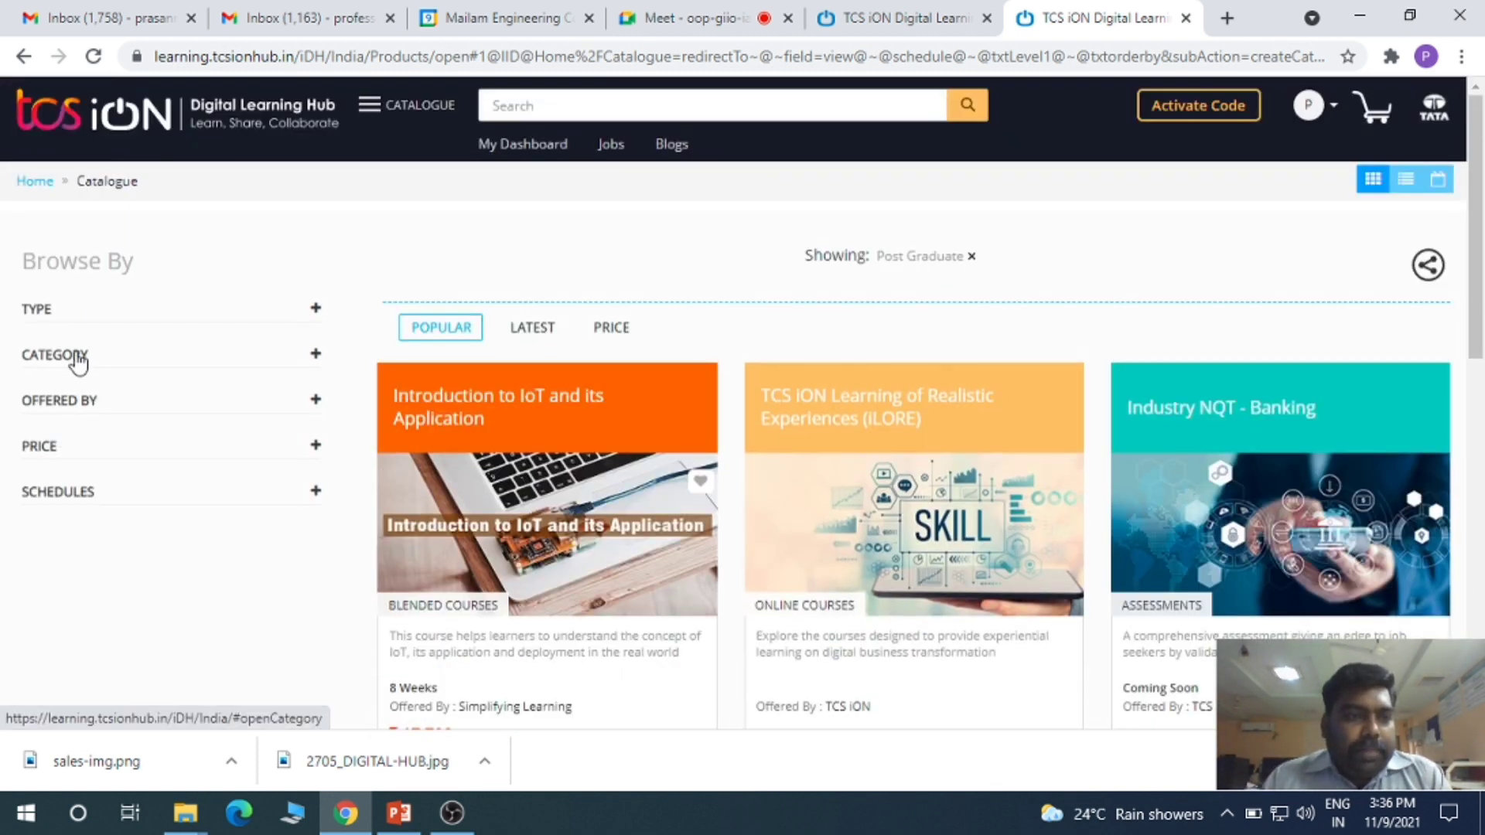
click(78, 361)
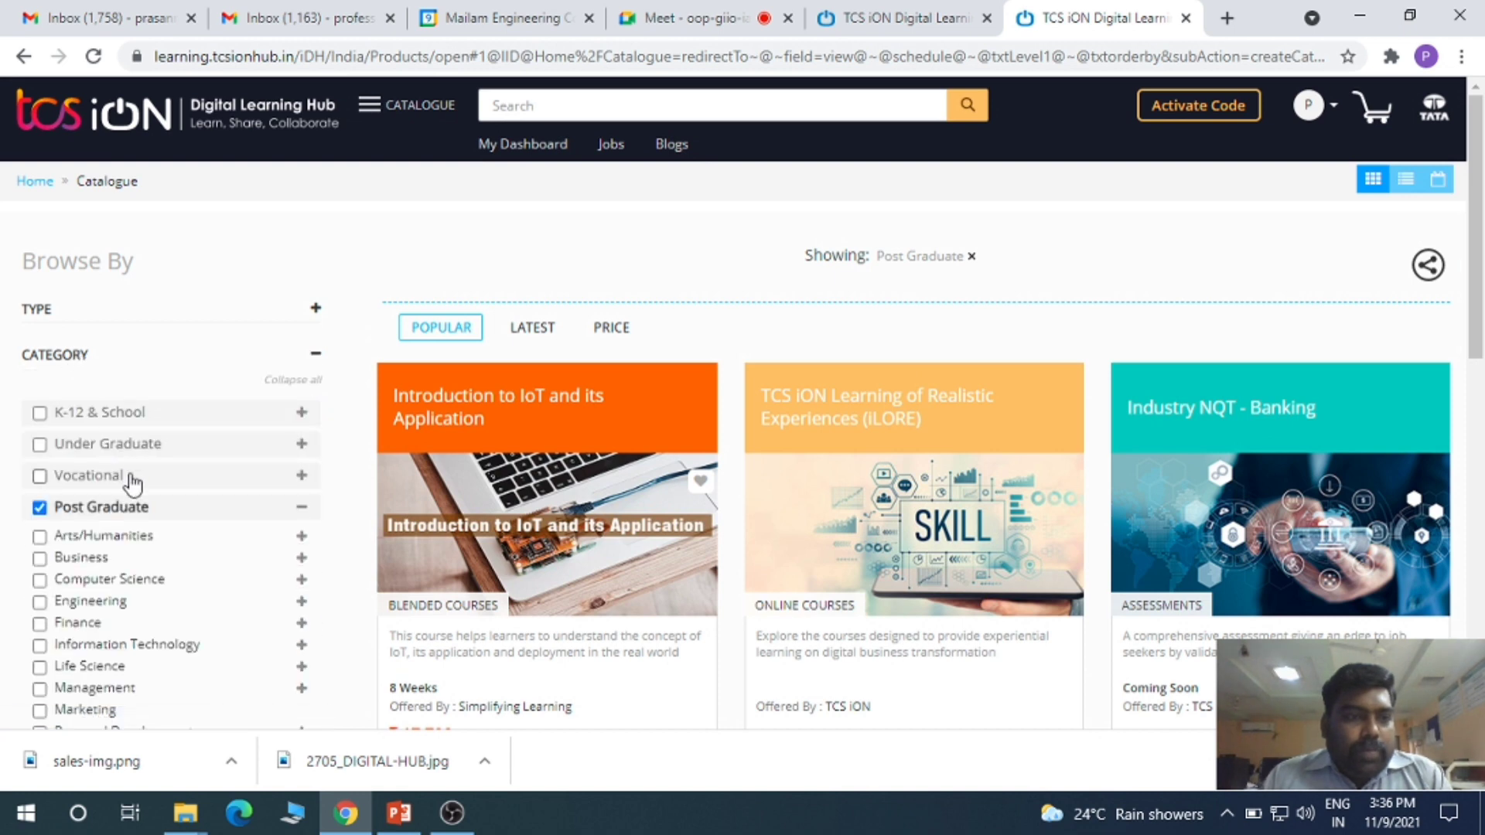
scroll(156, 520, down, 2)
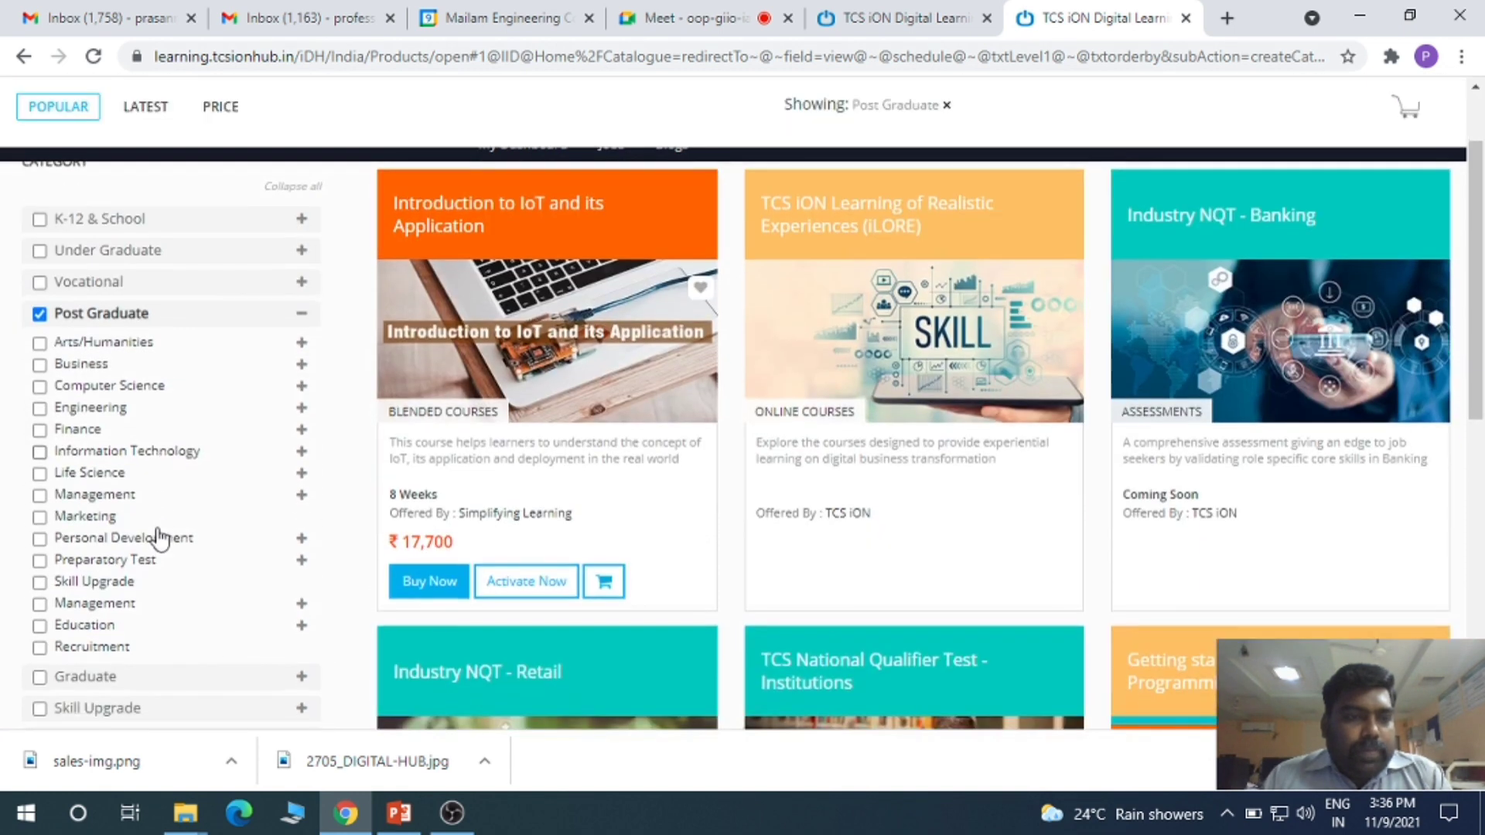
- Switch the catalogue filter from Post Graduate to Graduate
click(71, 317)
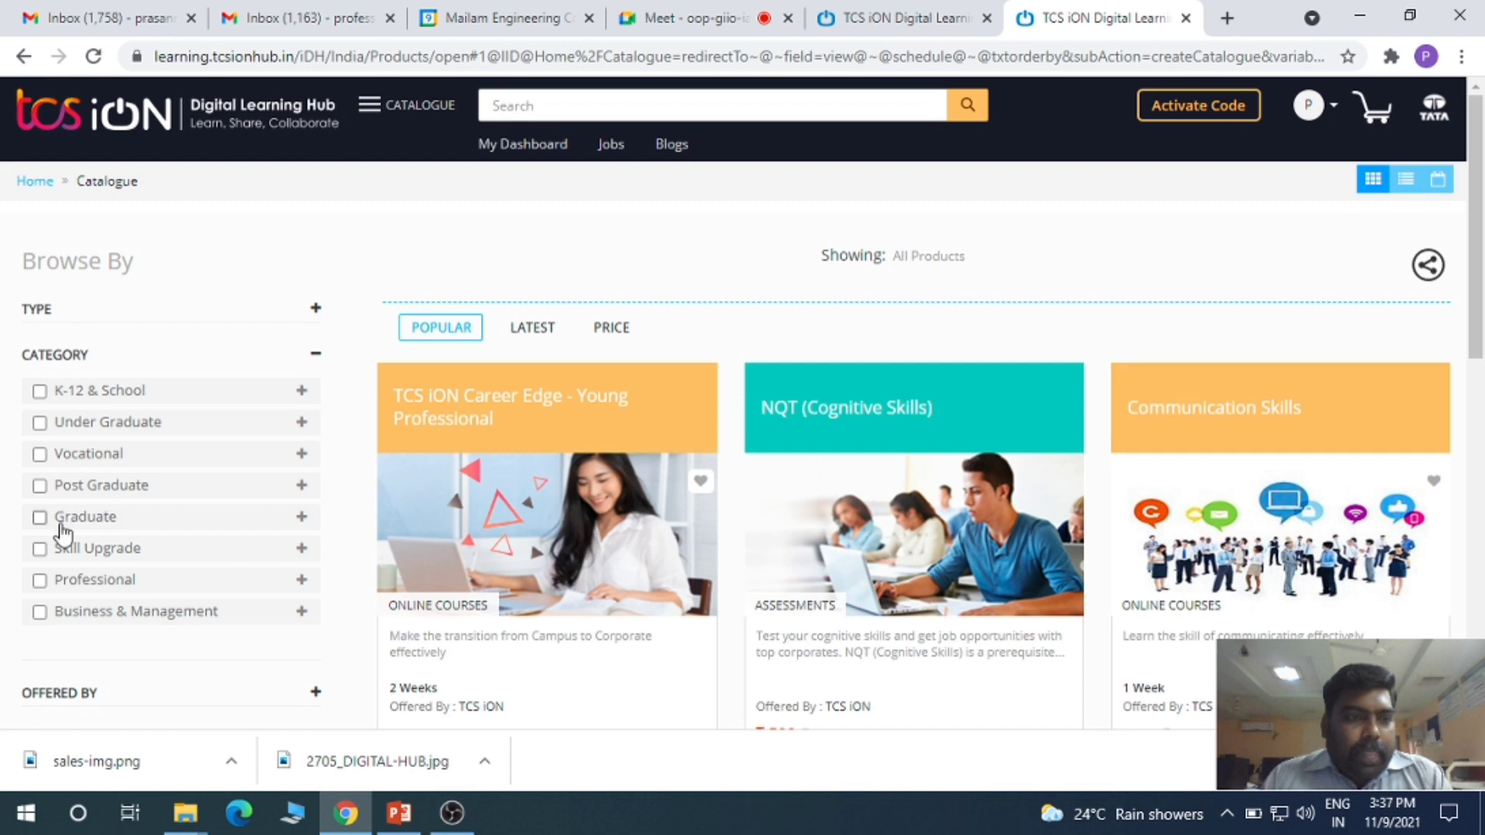
click(62, 520)
scroll(773, 416, down, 2)
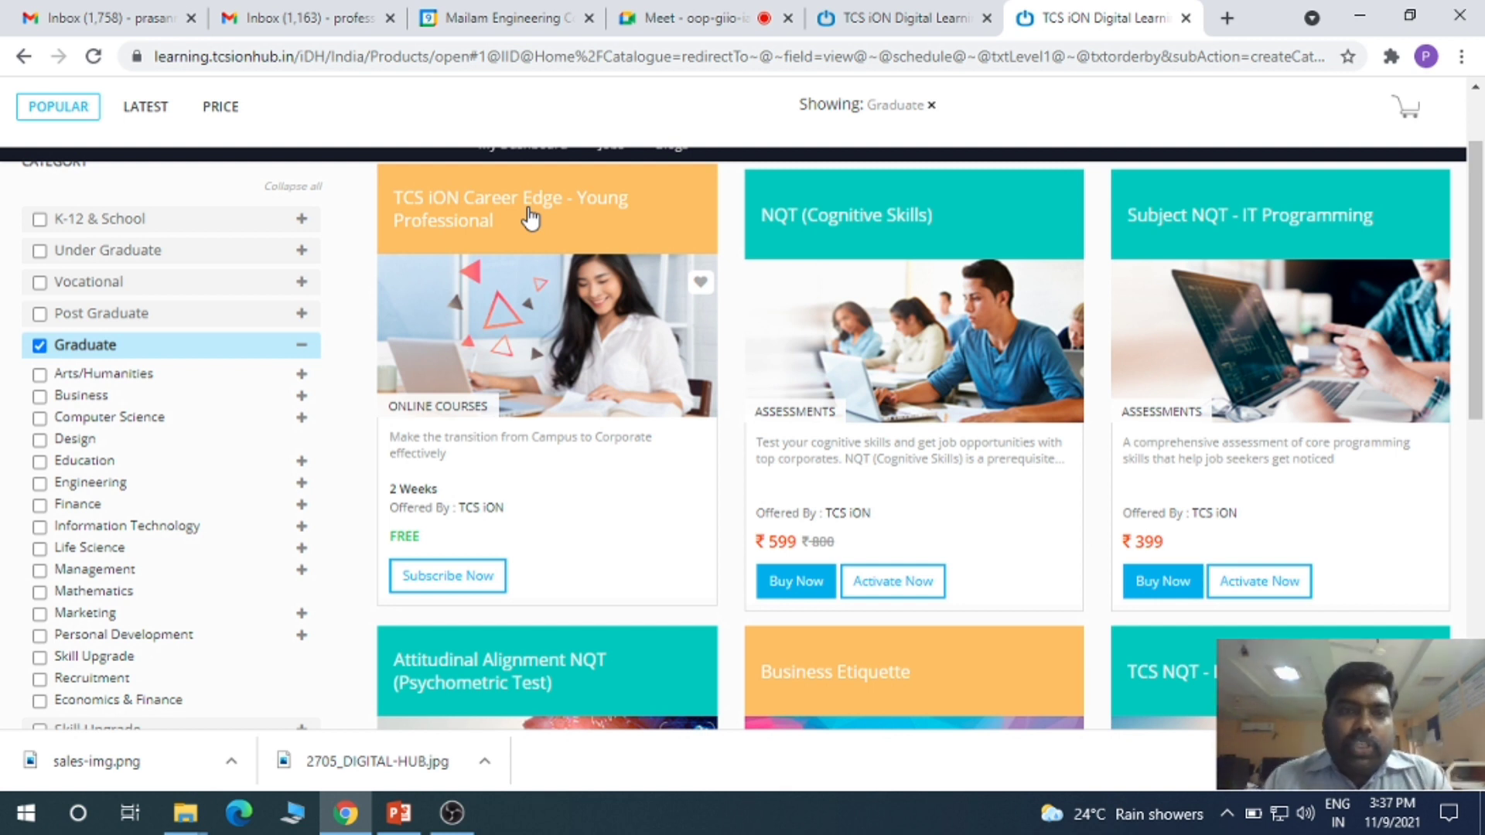
- Subscribe to the free TCS iON Career Edge - Young Professional course and confirm
click(462, 580)
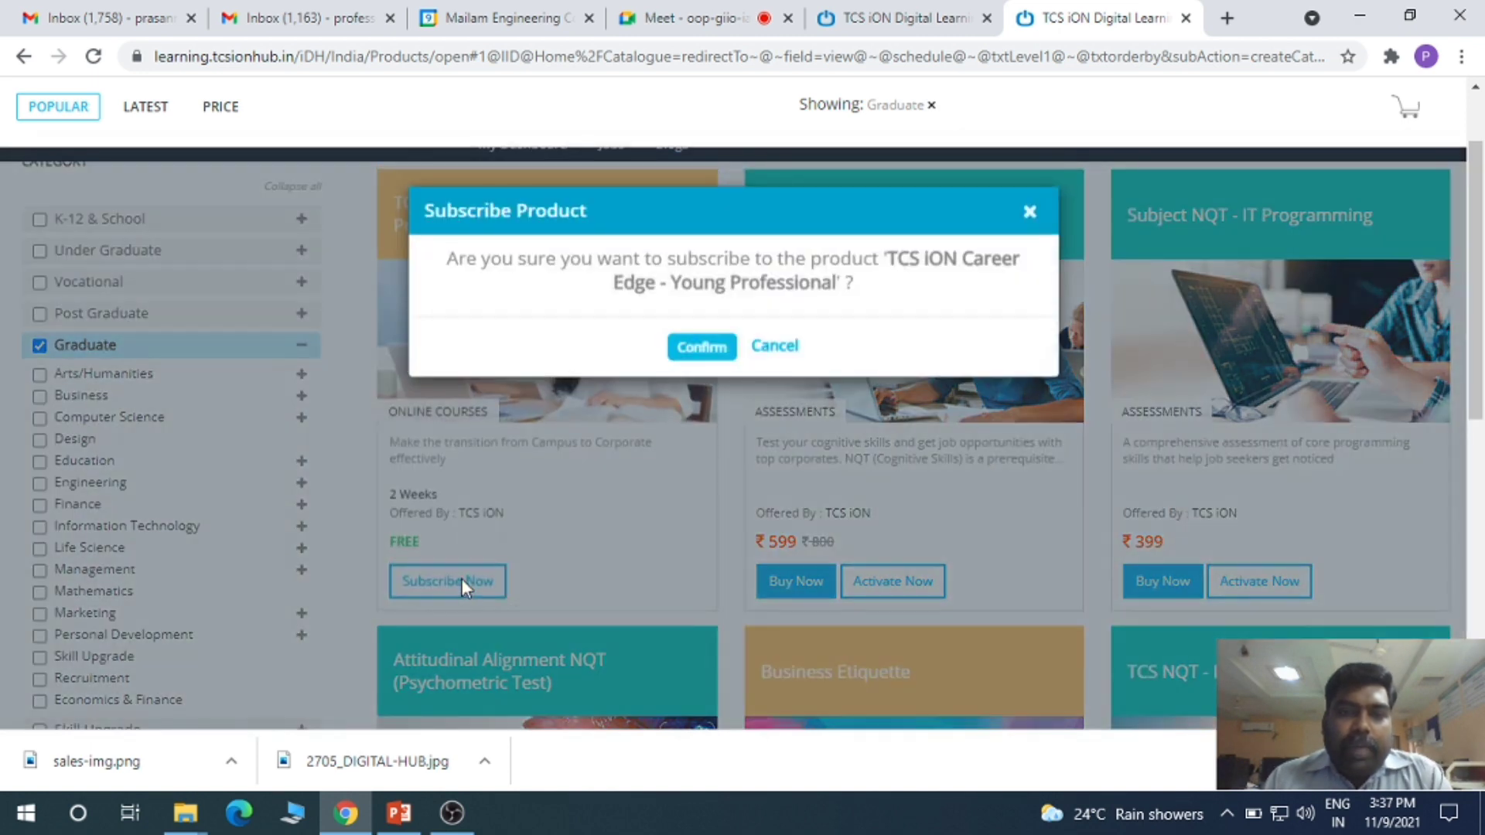
click(700, 348)
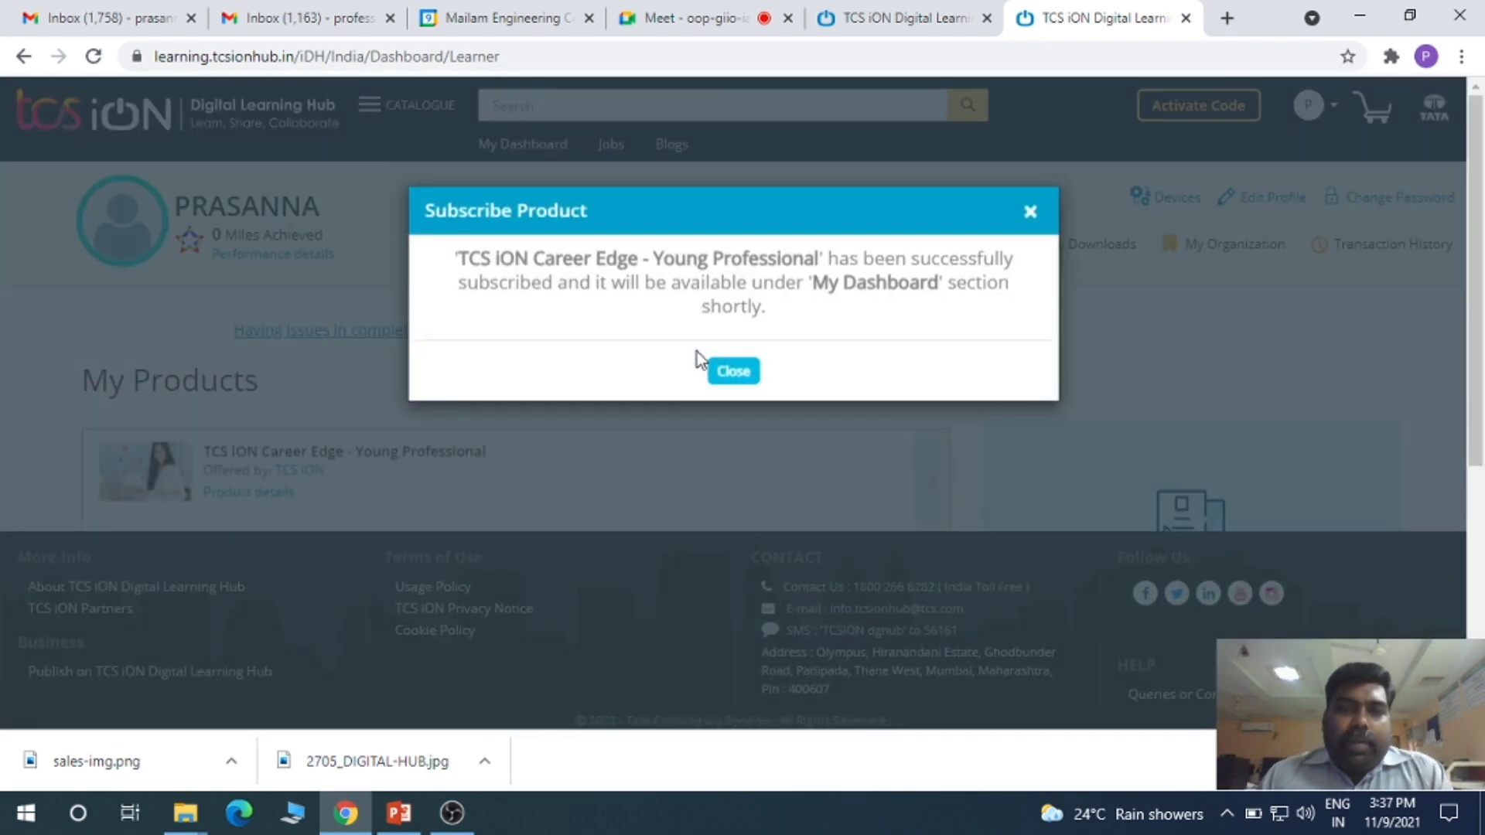
click(732, 373)
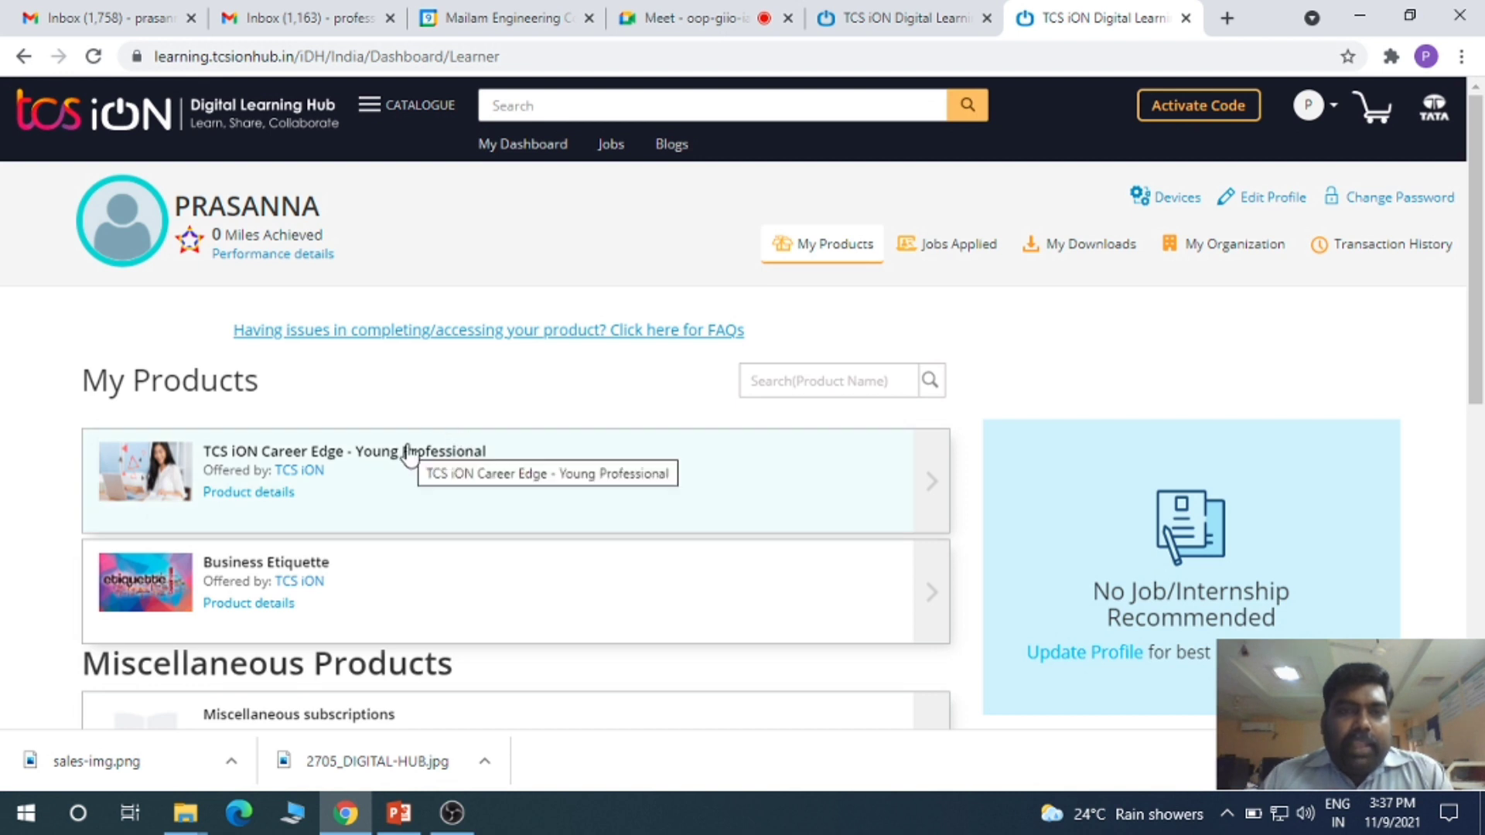
- Browse the Graduate course catalogue
click(366, 111)
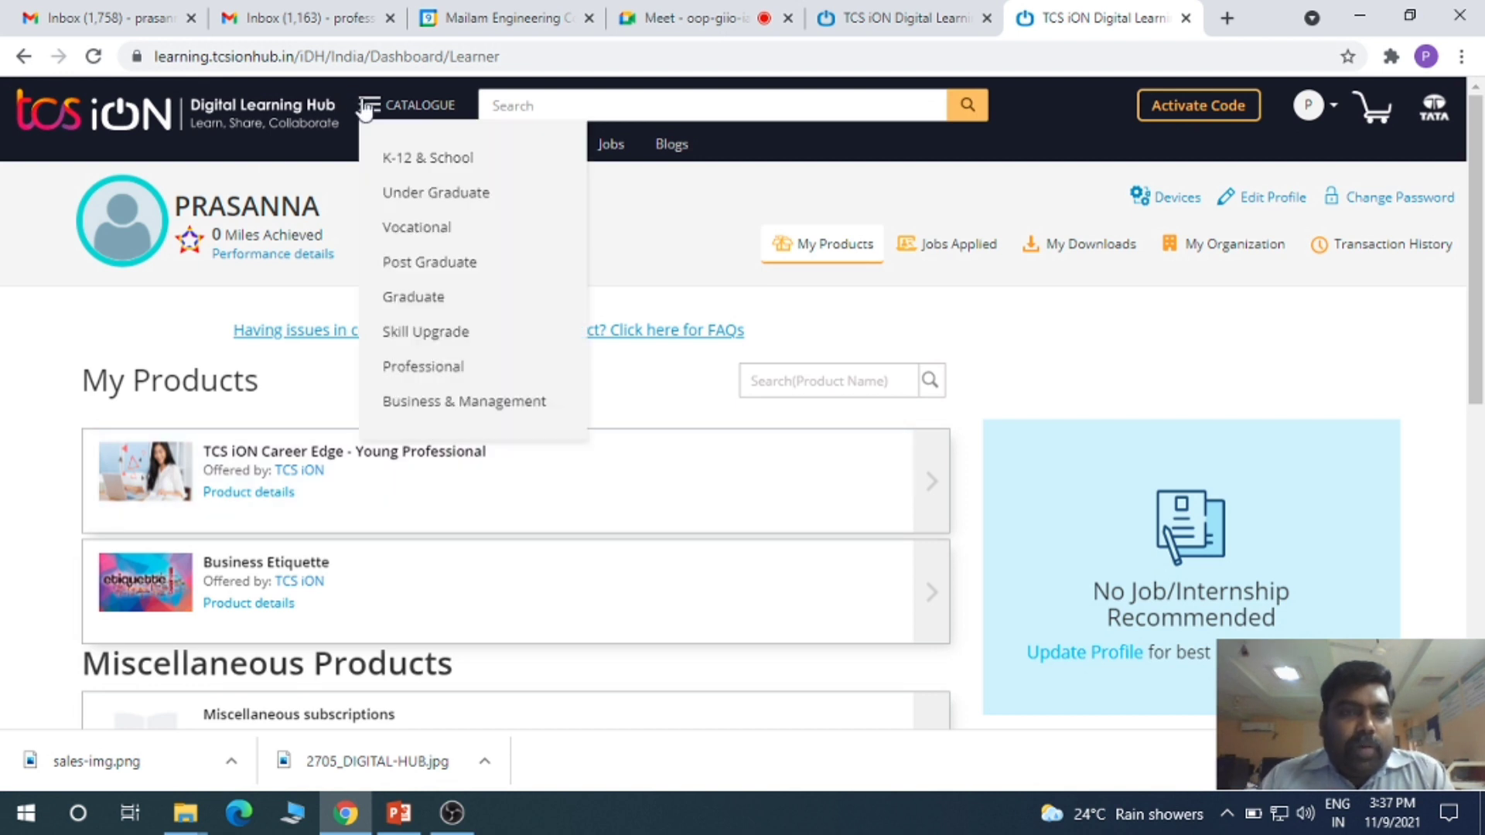
mouse_move(412, 308)
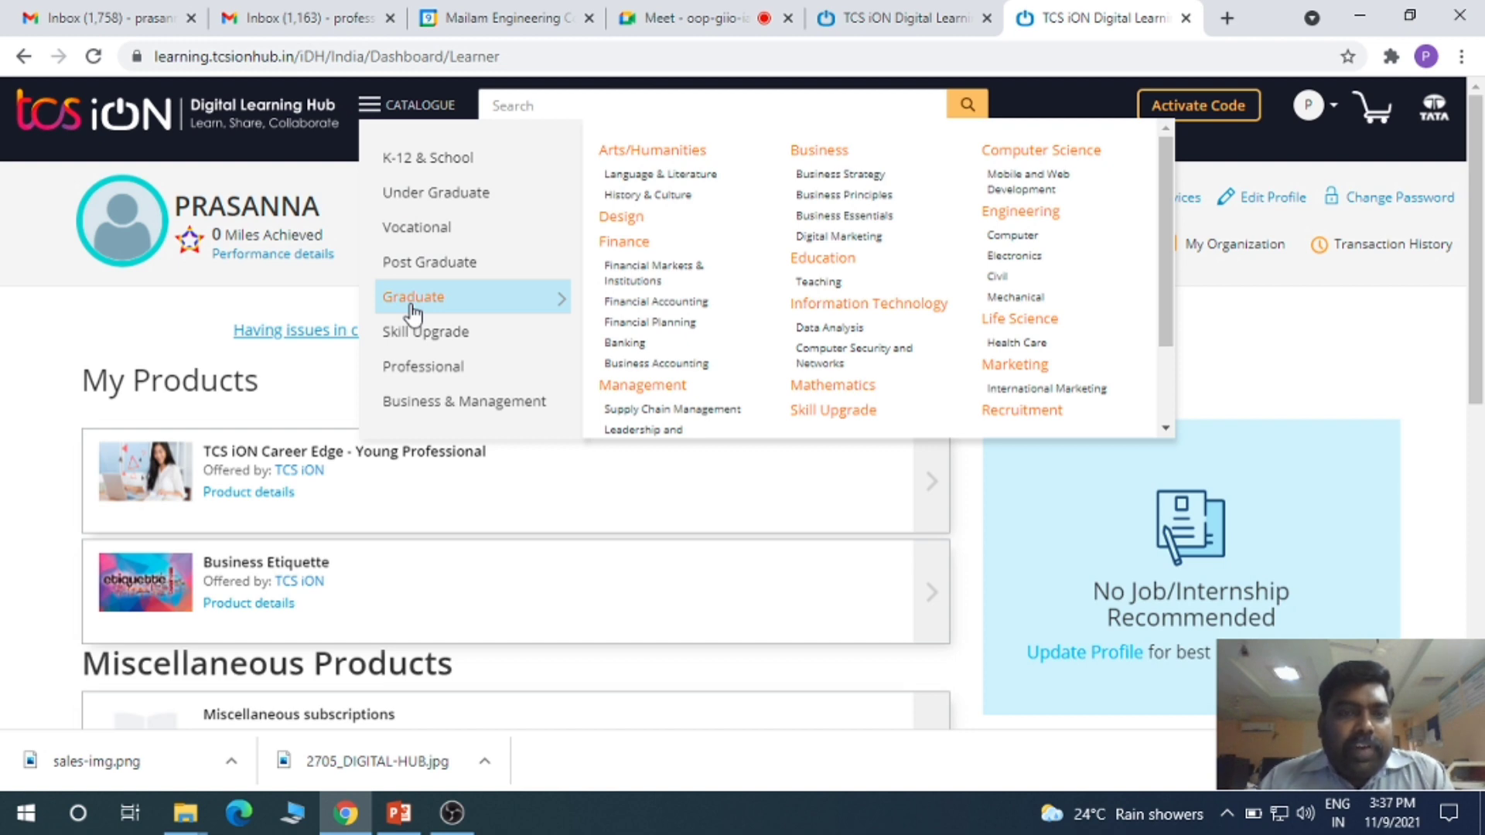
click(412, 308)
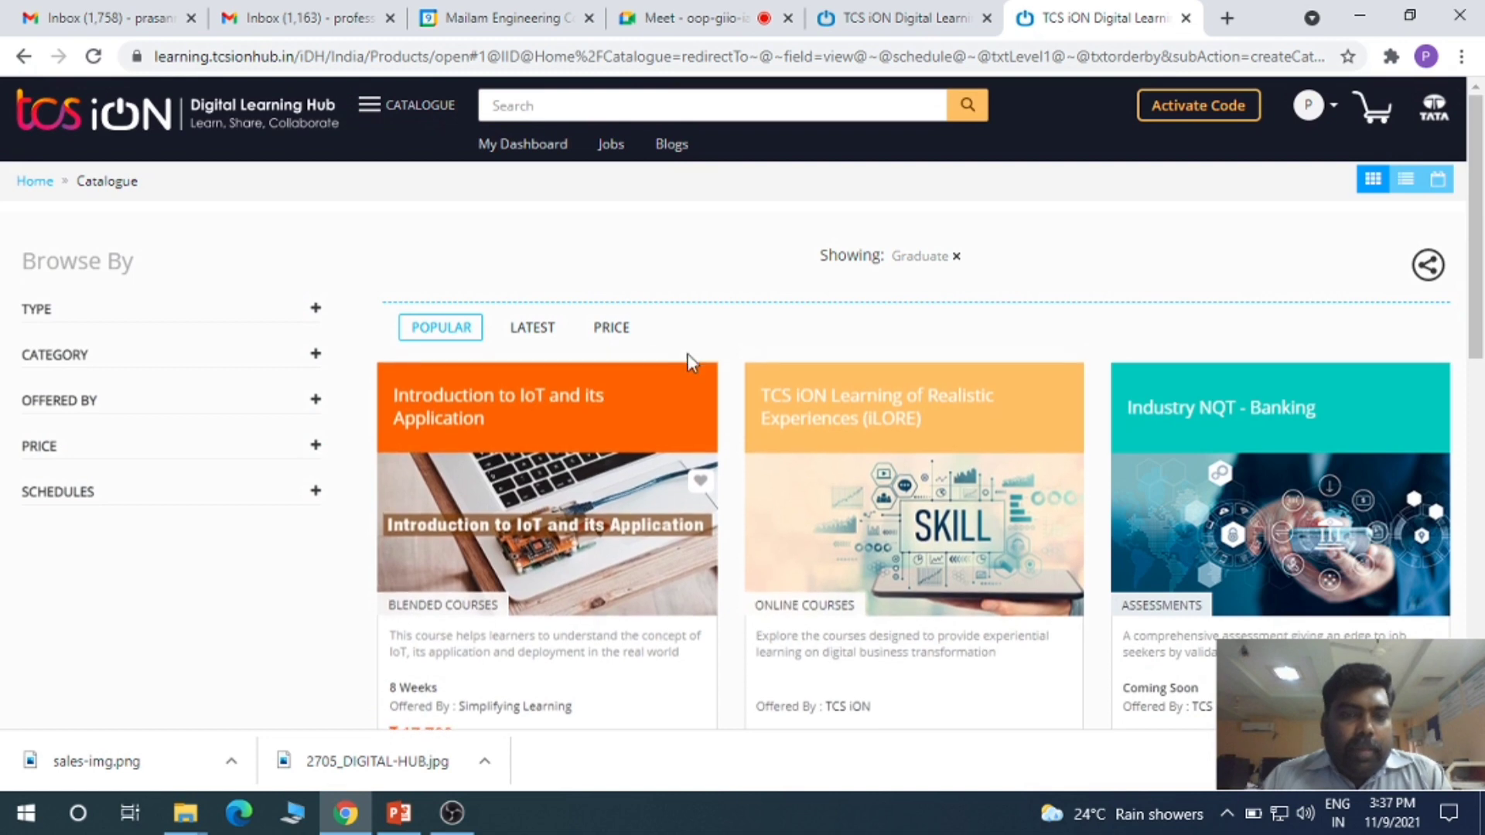
scroll(690, 359, down, 5)
scroll(690, 365, up, 5)
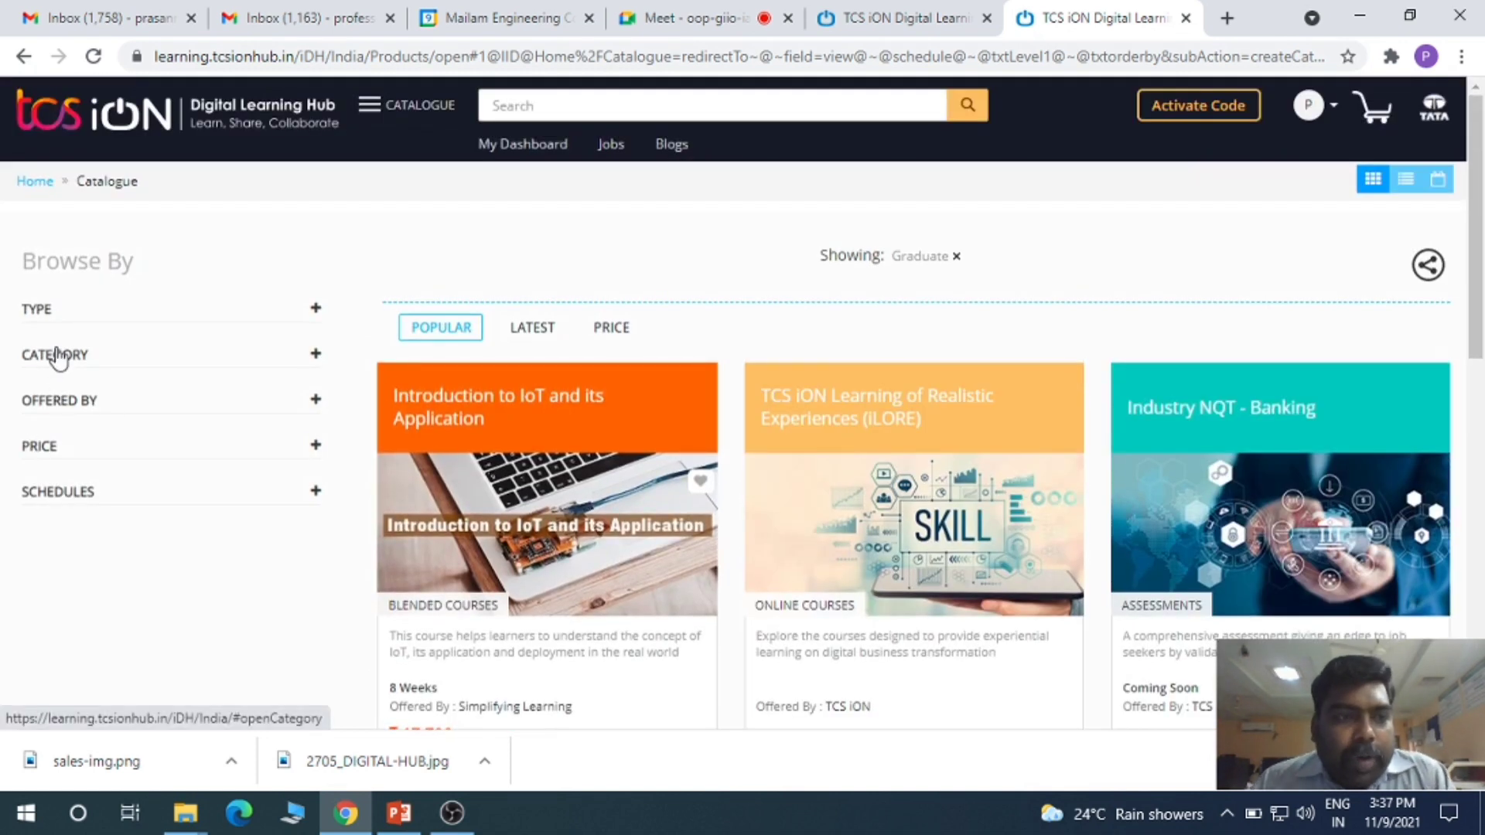
- Add the Skill Upgrade category filter and open the Career Edge - Young Professional course page
click(58, 357)
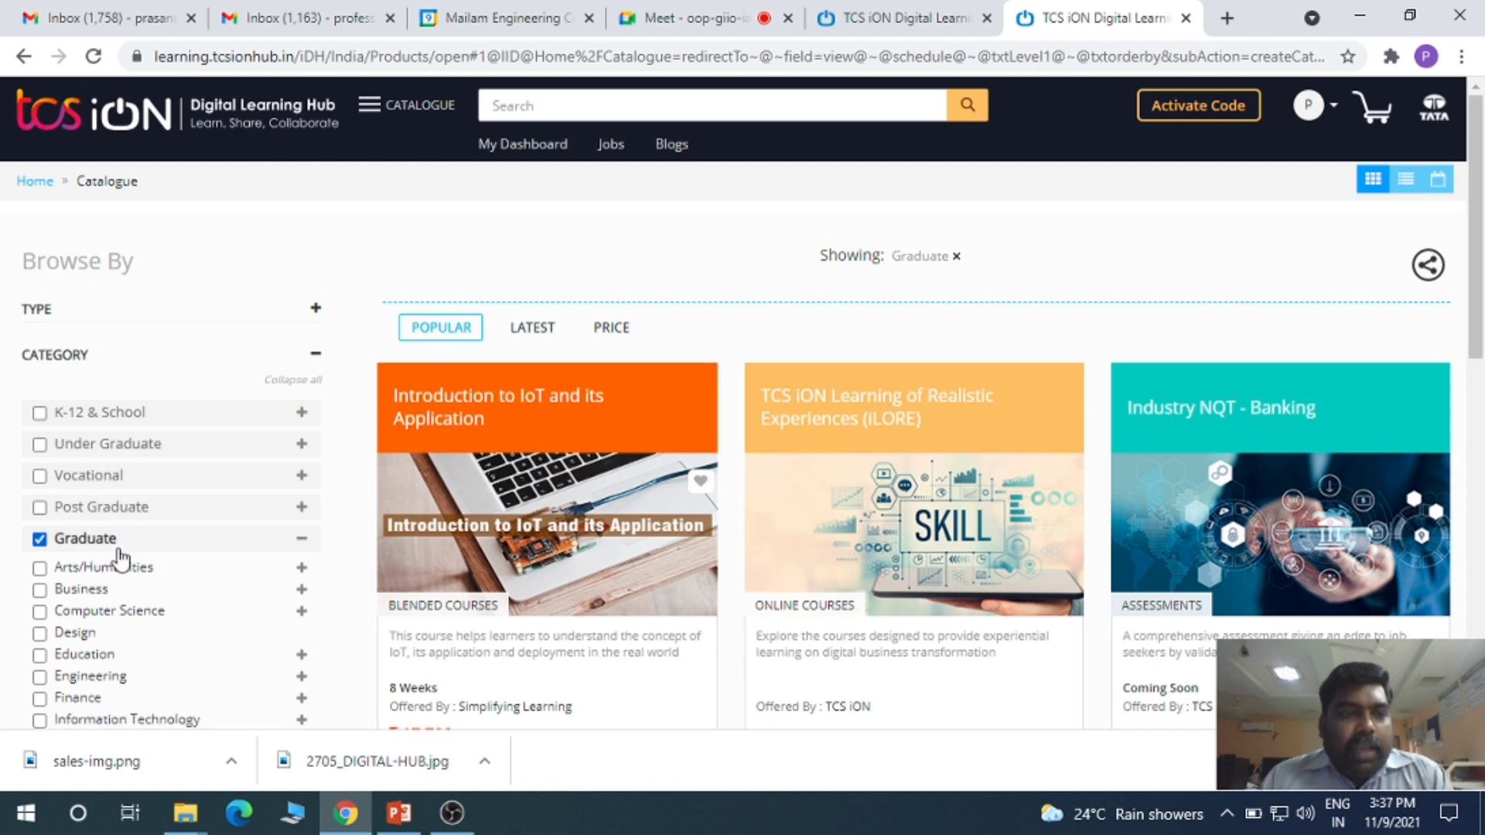
scroll(169, 514, down, 4)
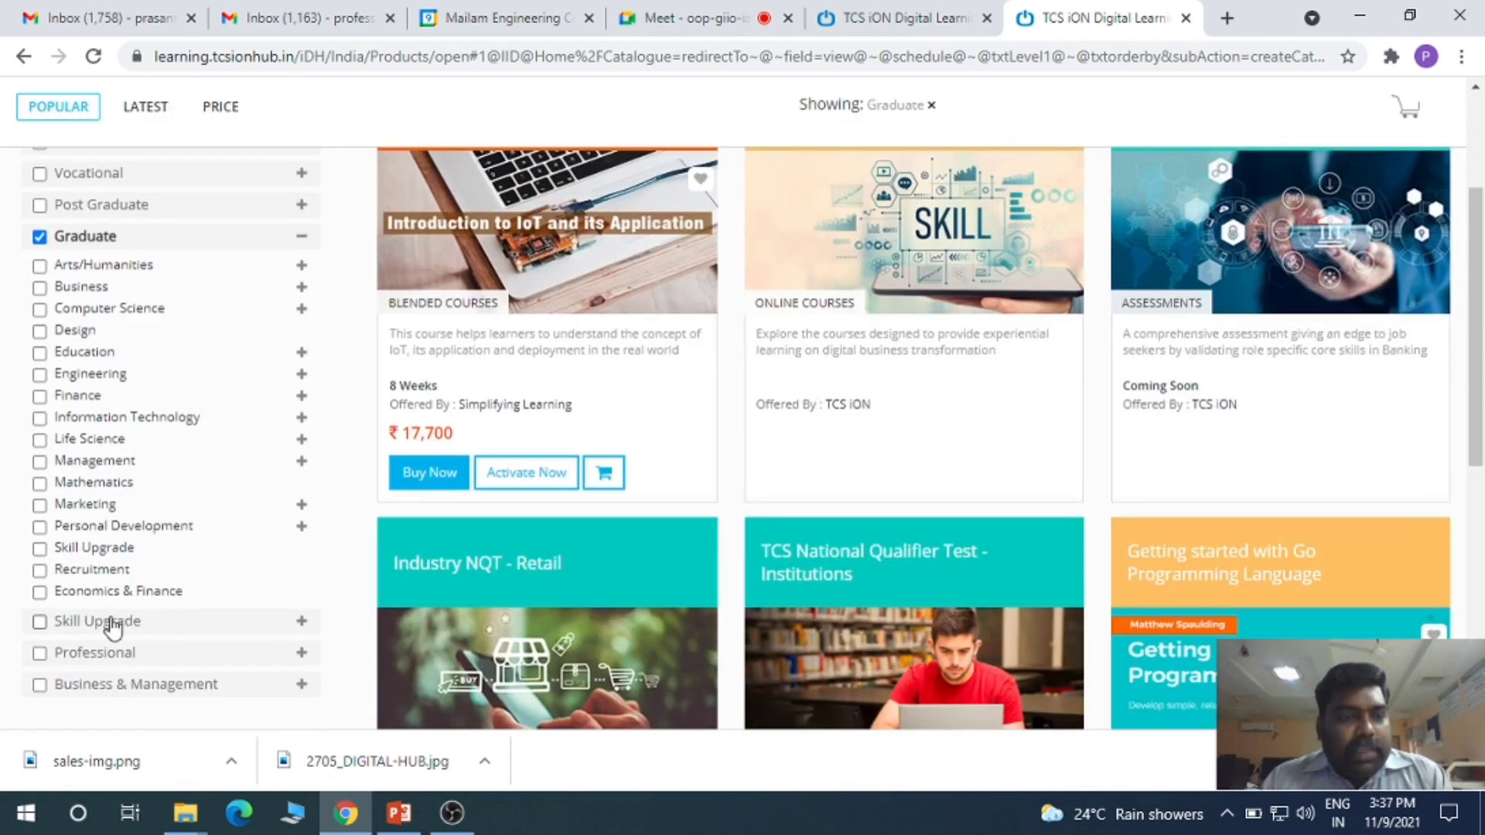
click(112, 624)
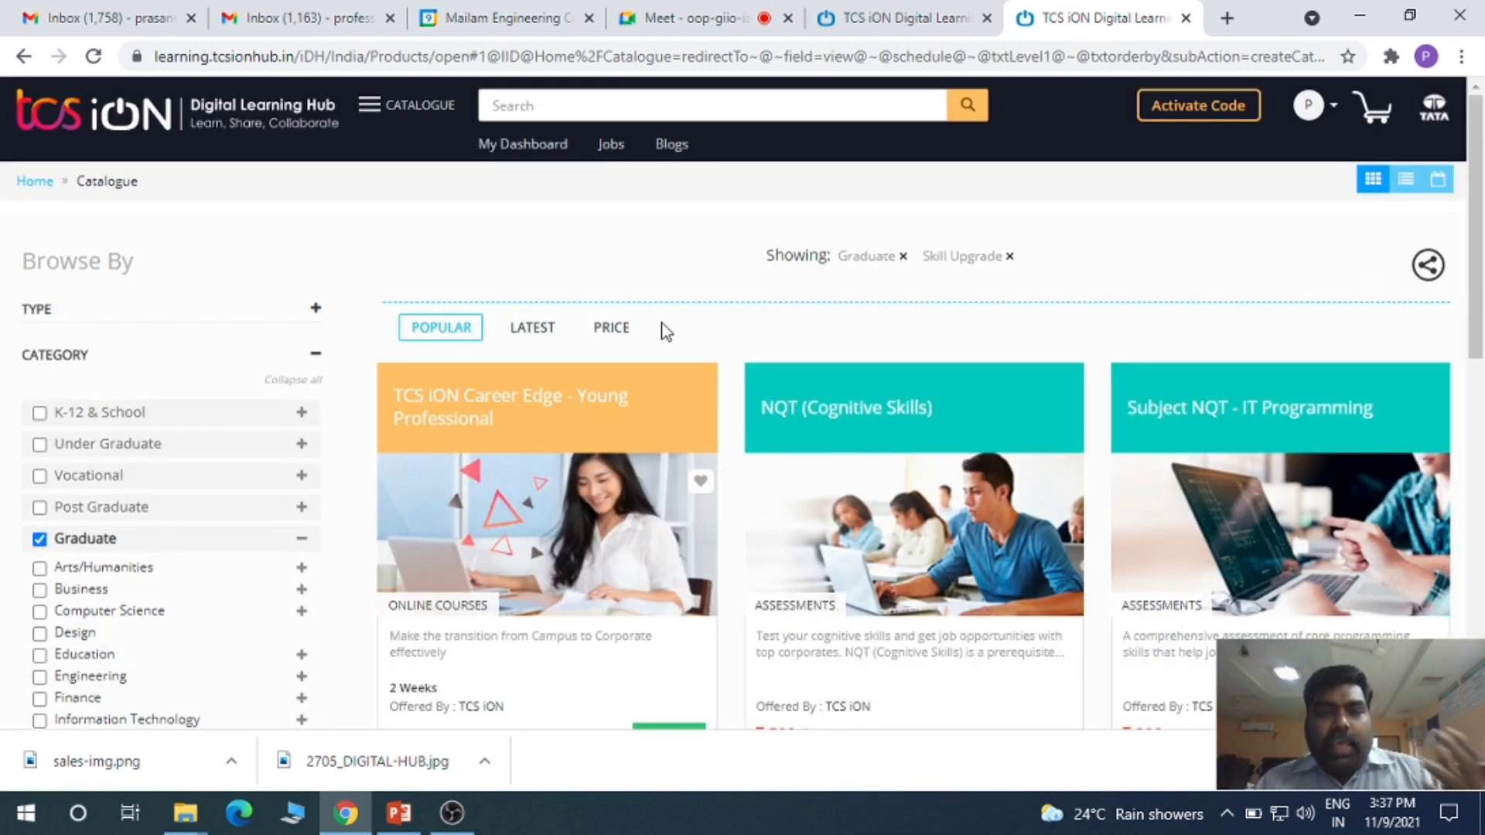
scroll(585, 417, down, 2)
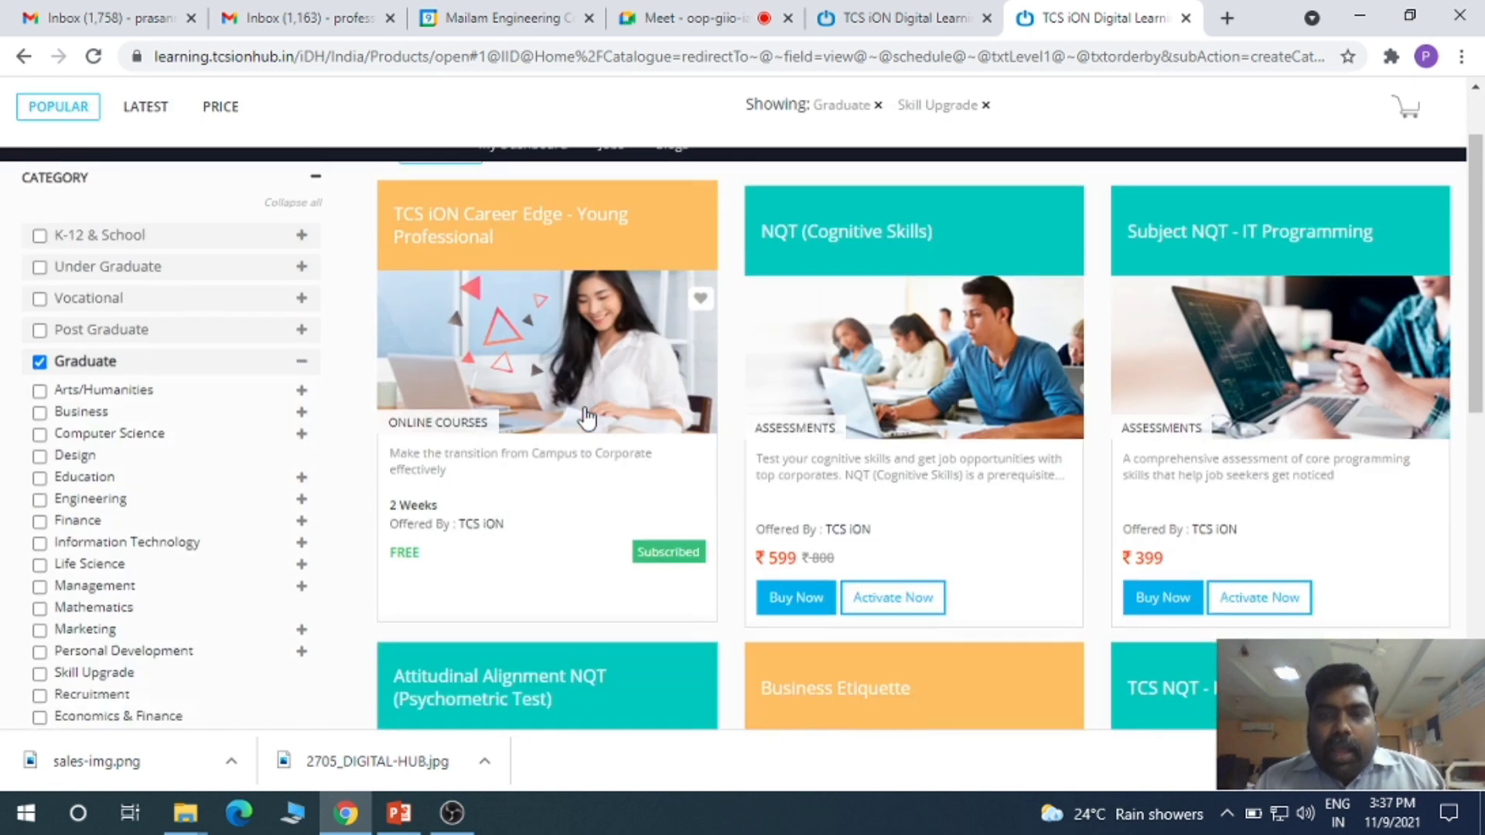
click(481, 215)
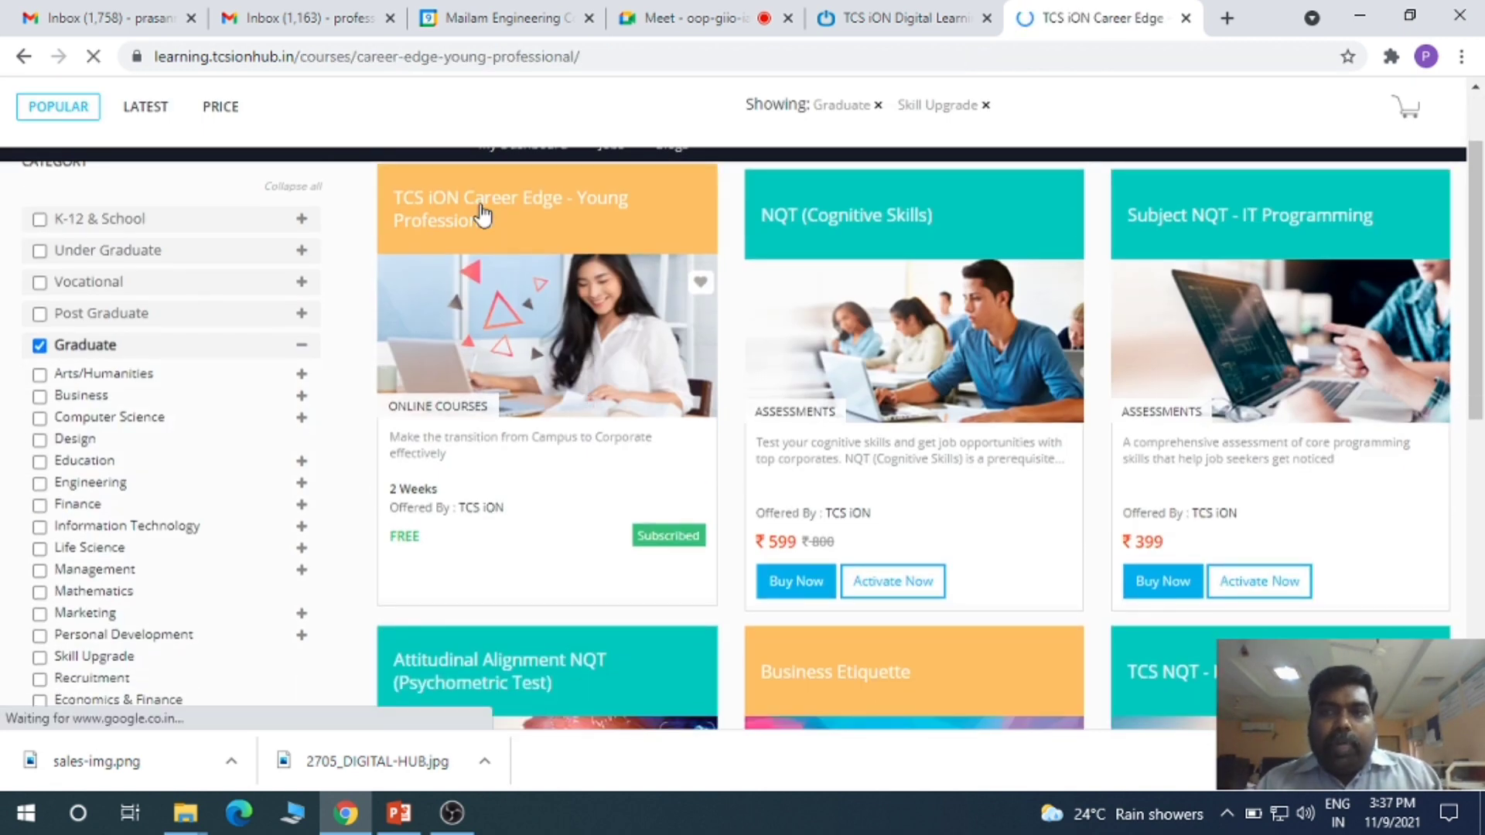
scroll(838, 365, down, 4)
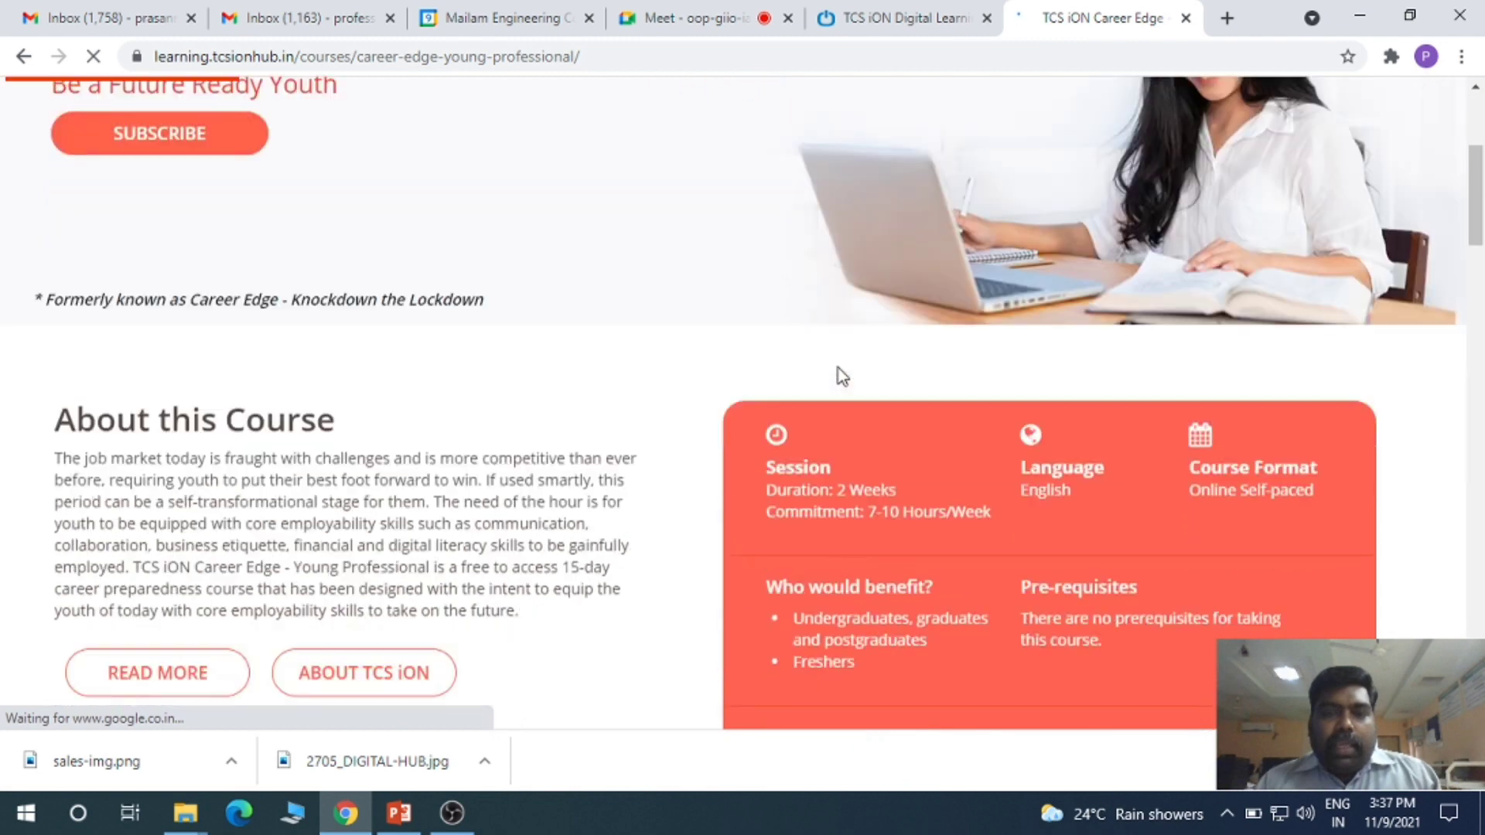
scroll(838, 368, down, 7)
scroll(839, 368, up, 3)
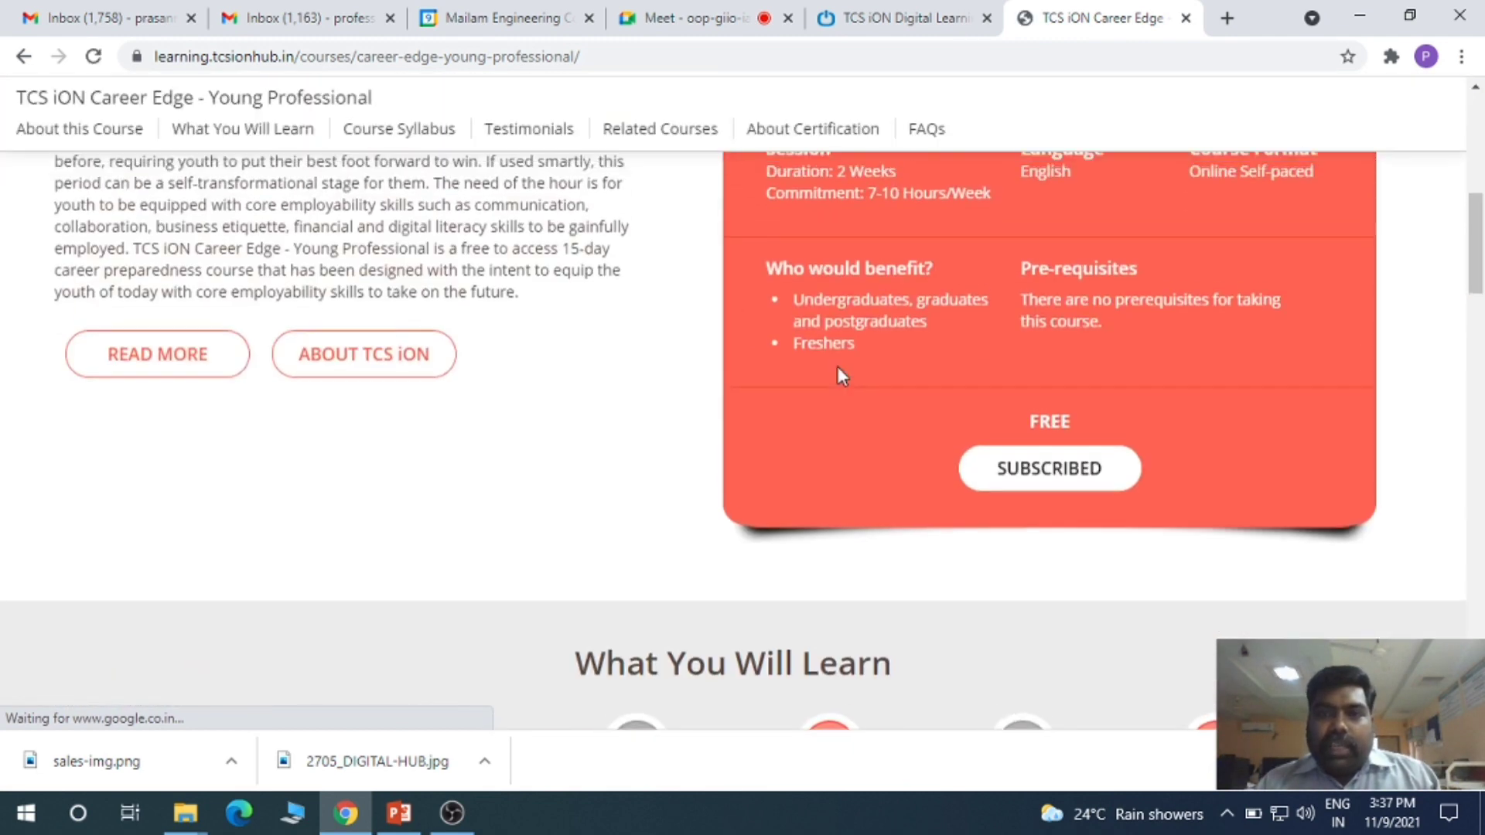
scroll(837, 365, up, 3)
scroll(897, 355, down, 3)
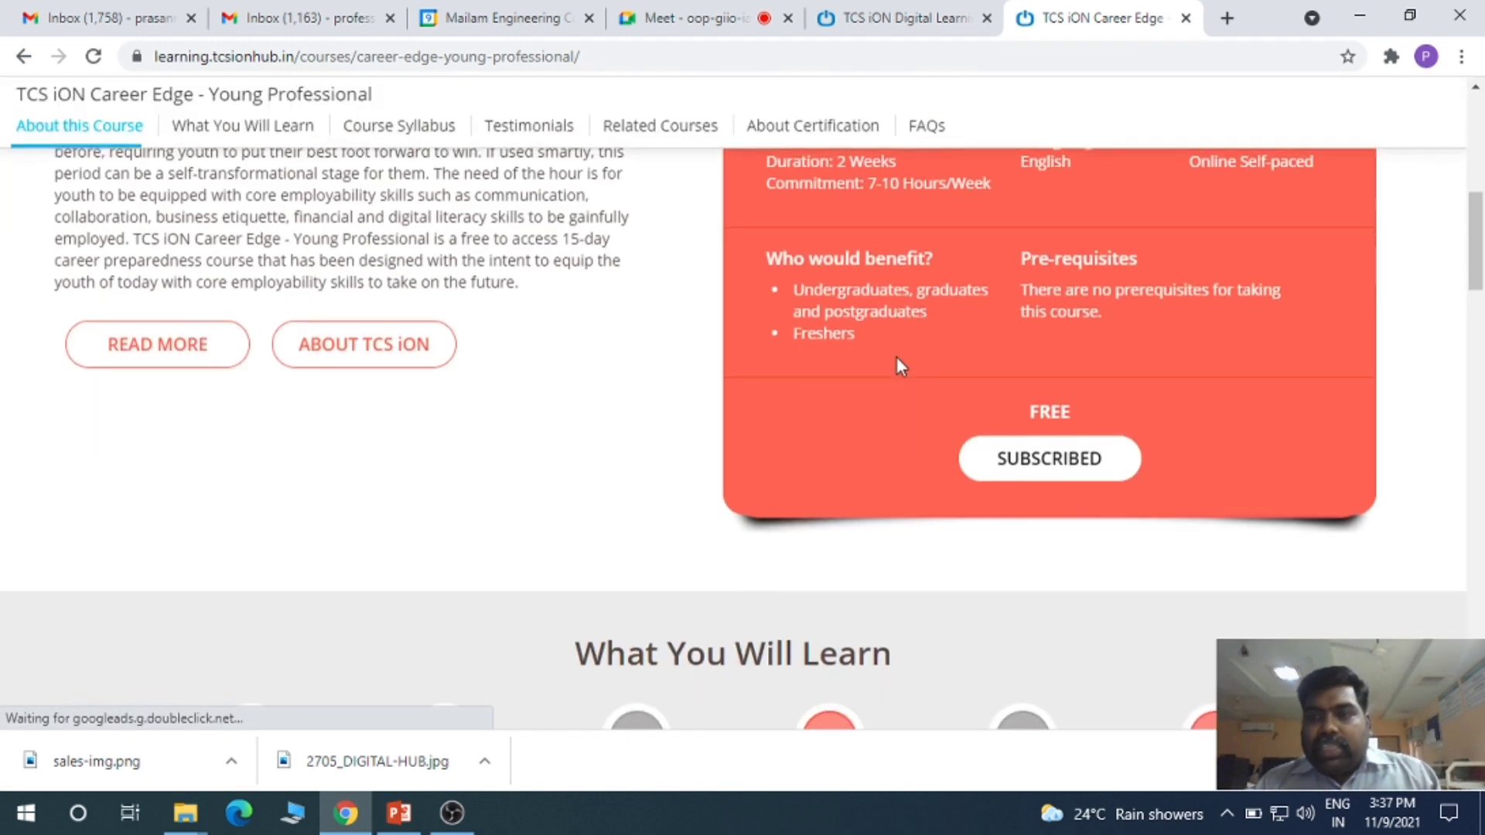
scroll(897, 364, down, 5)
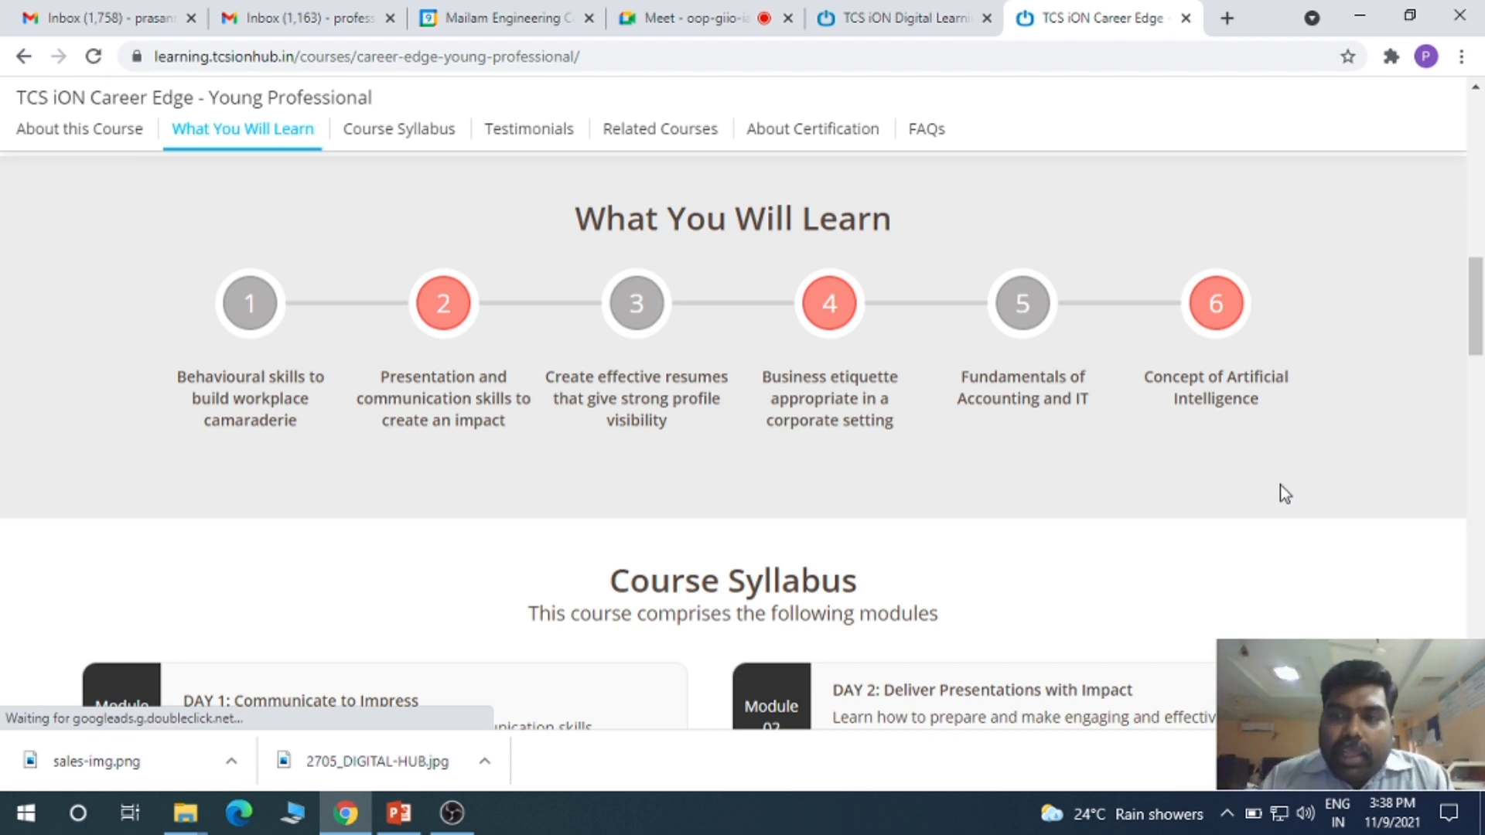
scroll(1279, 485, down, 5)
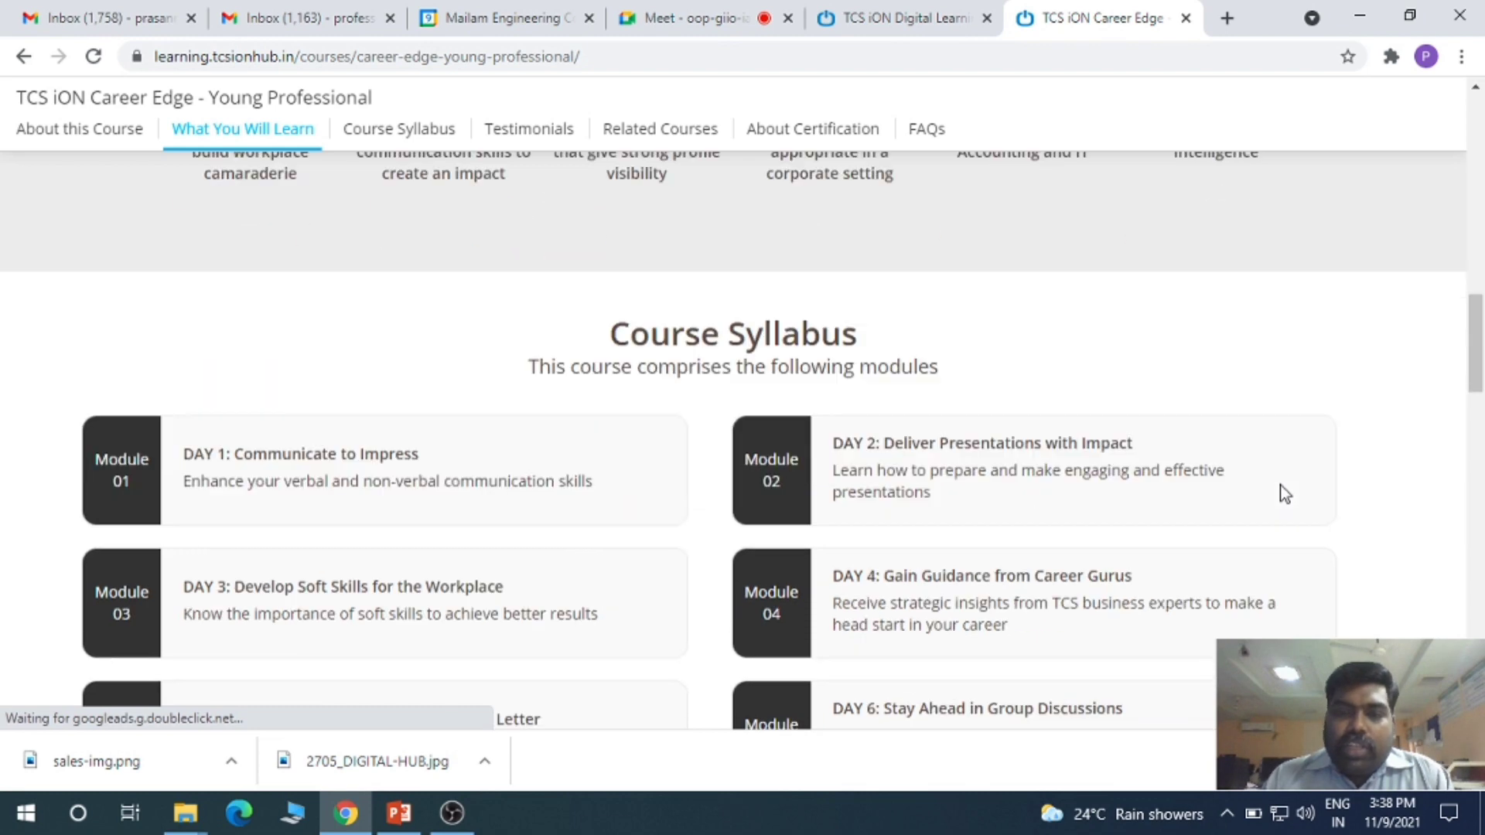
scroll(1279, 485, down, 1)
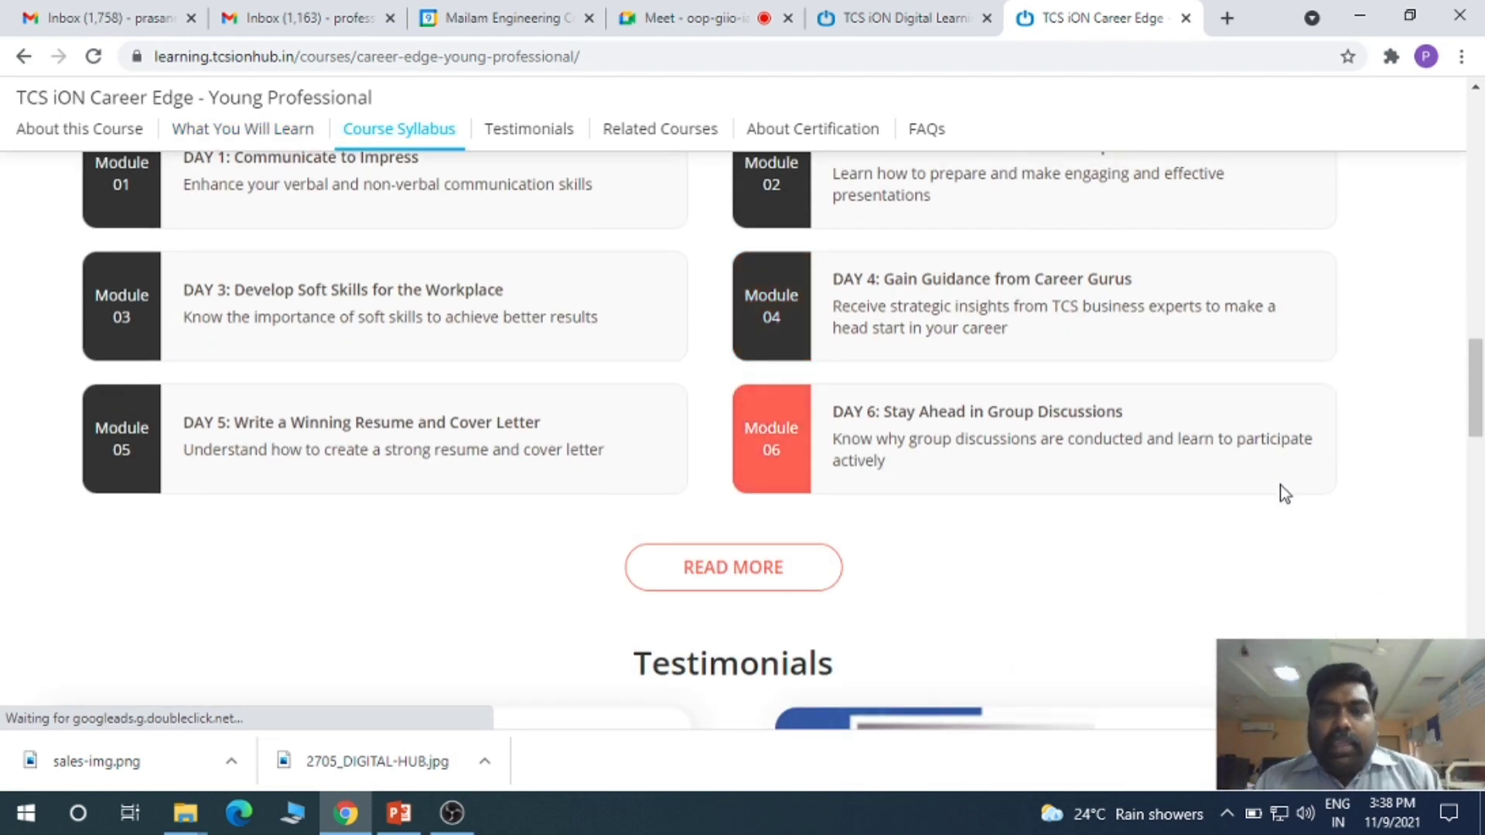
scroll(1279, 485, down, 2)
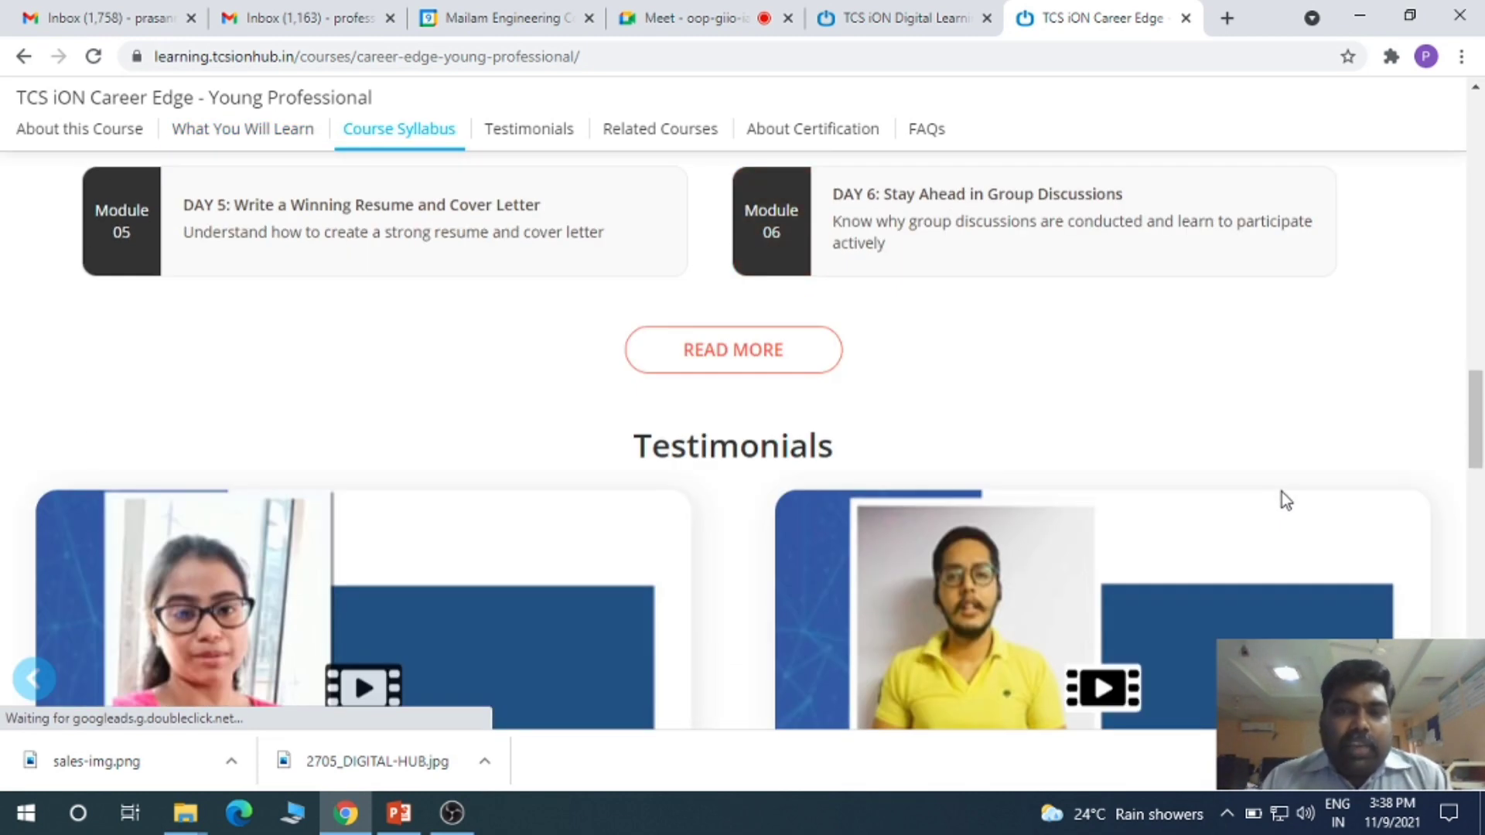
scroll(1282, 492, up, 3)
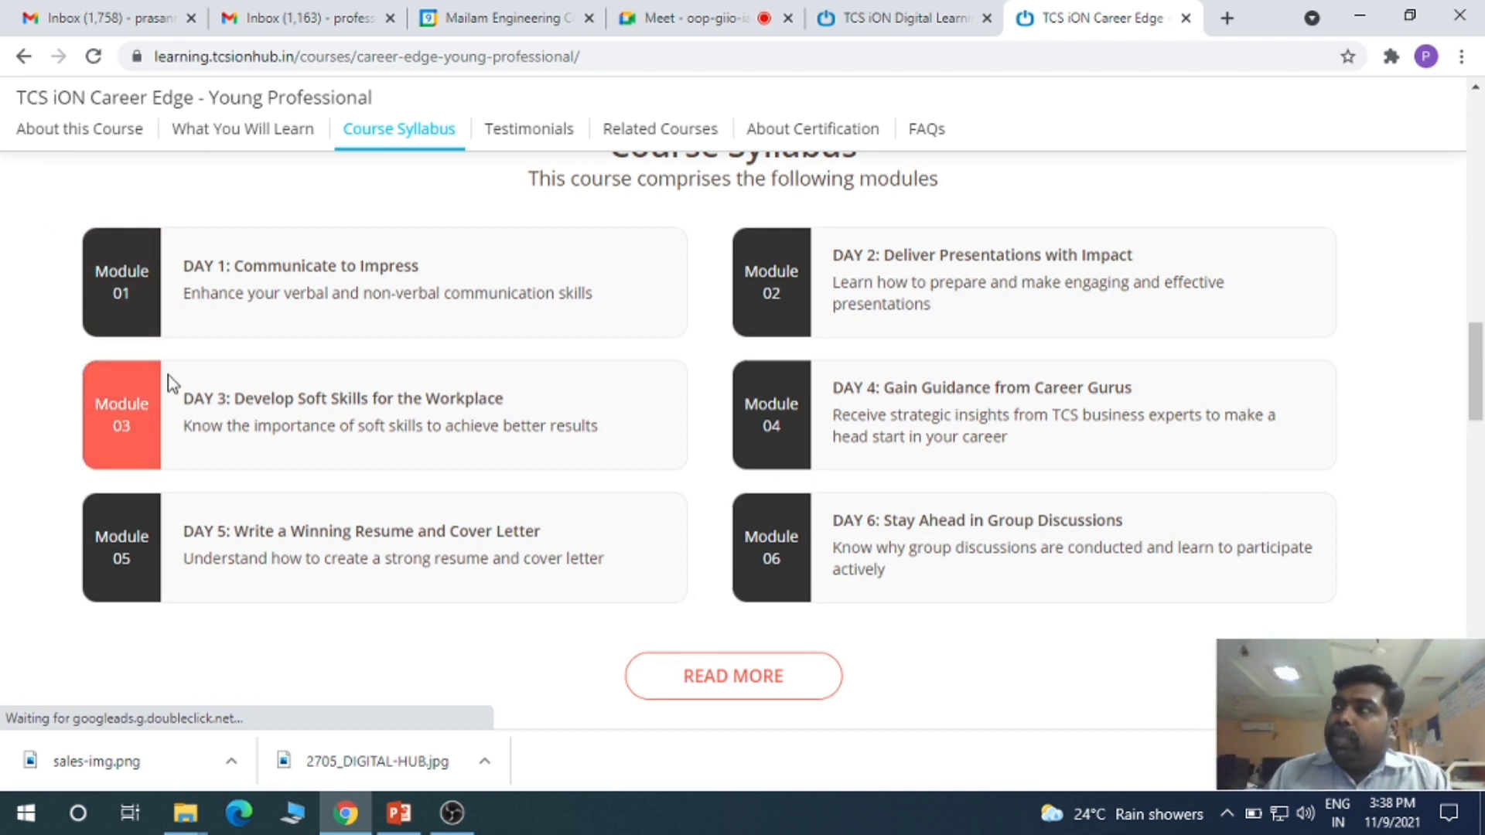
scroll(810, 267, up, 15)
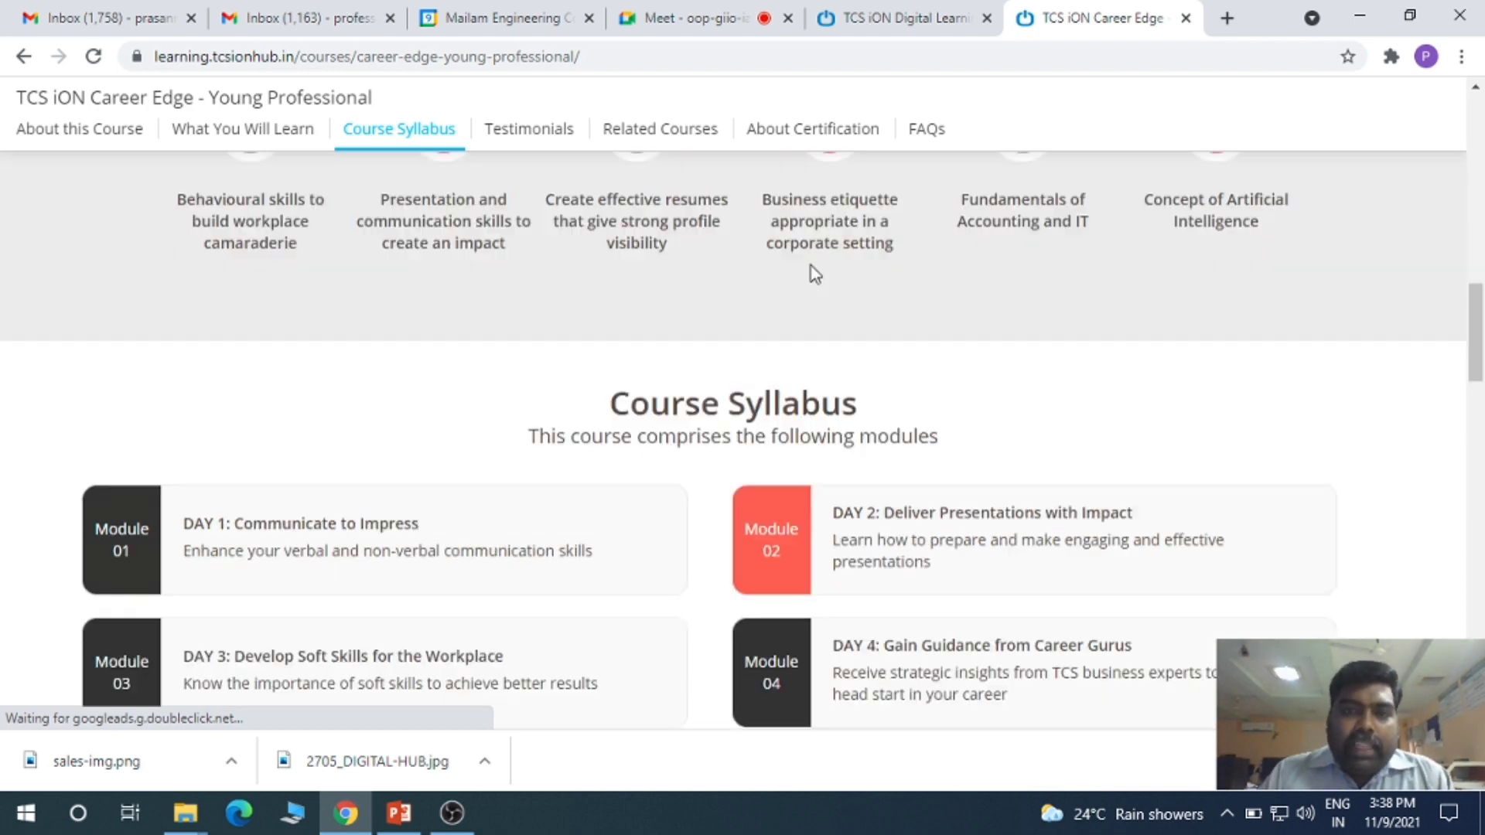
scroll(809, 267, up, 4)
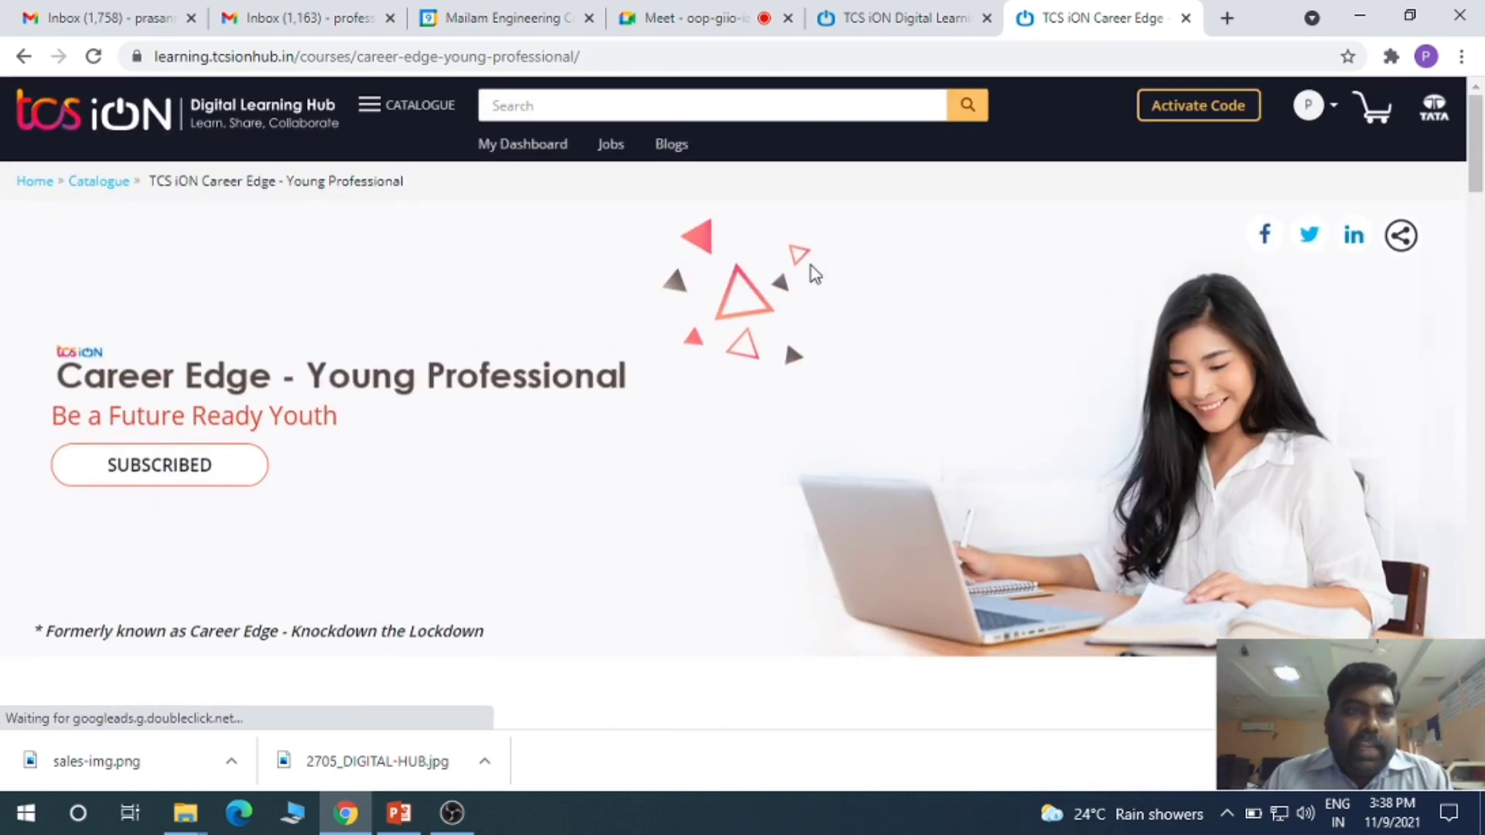
- Open the Graduate catalogue and go to page 2, listing Learn Agile with Jile and CoronaWarriors
click(368, 111)
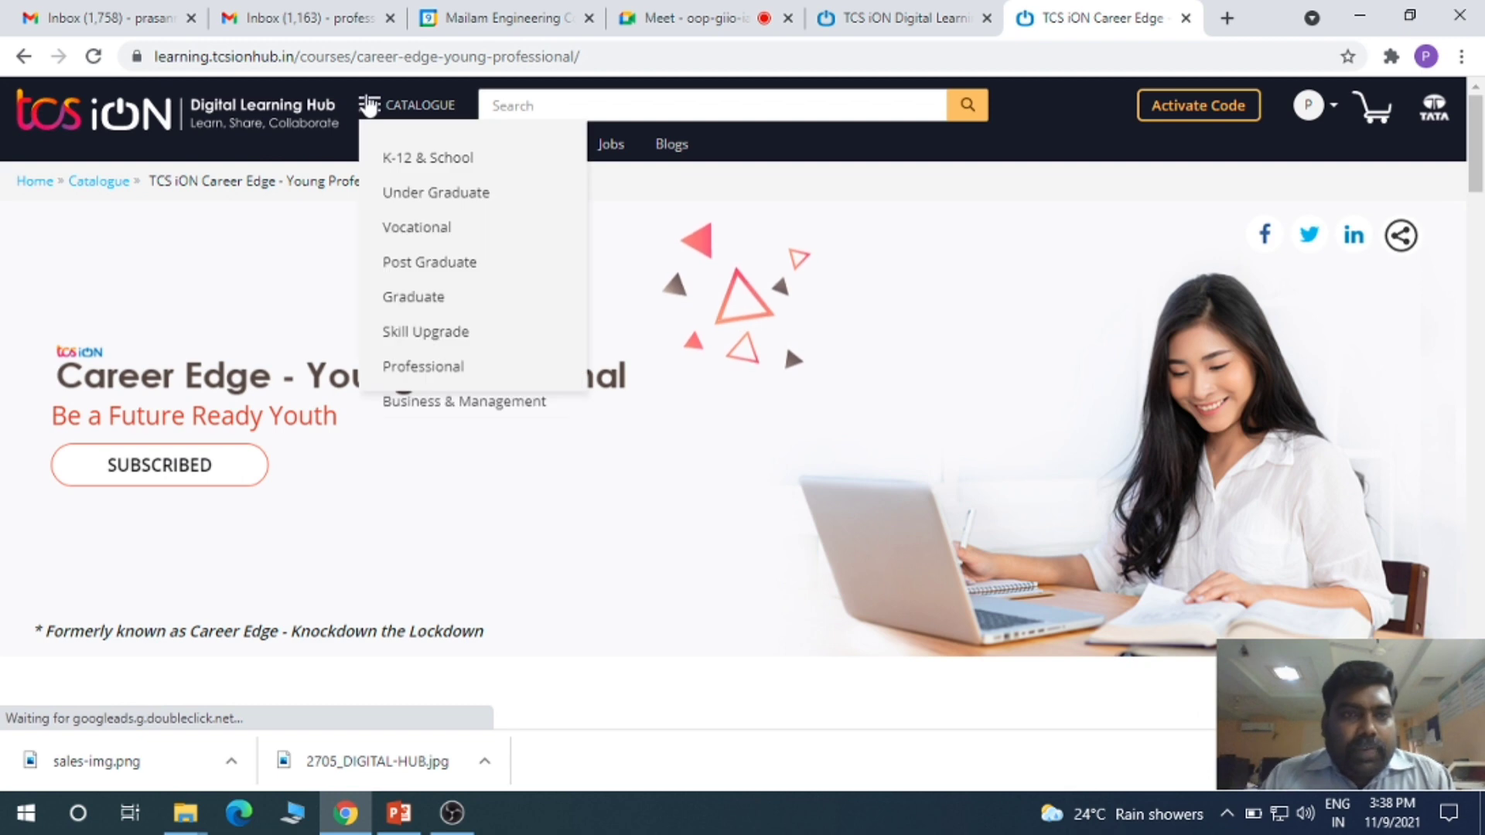
click(410, 300)
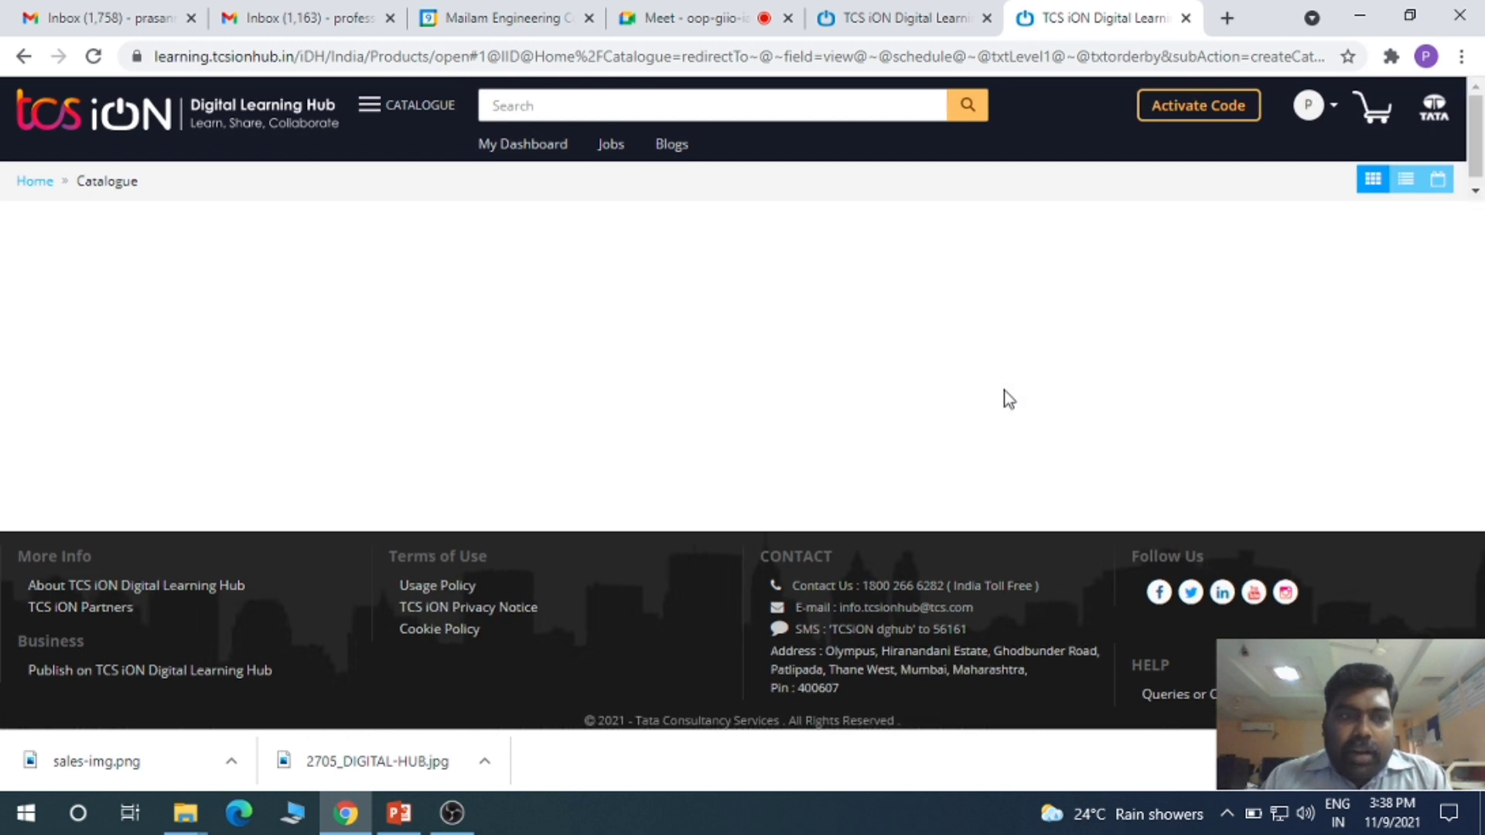
scroll(1141, 317, down, 4)
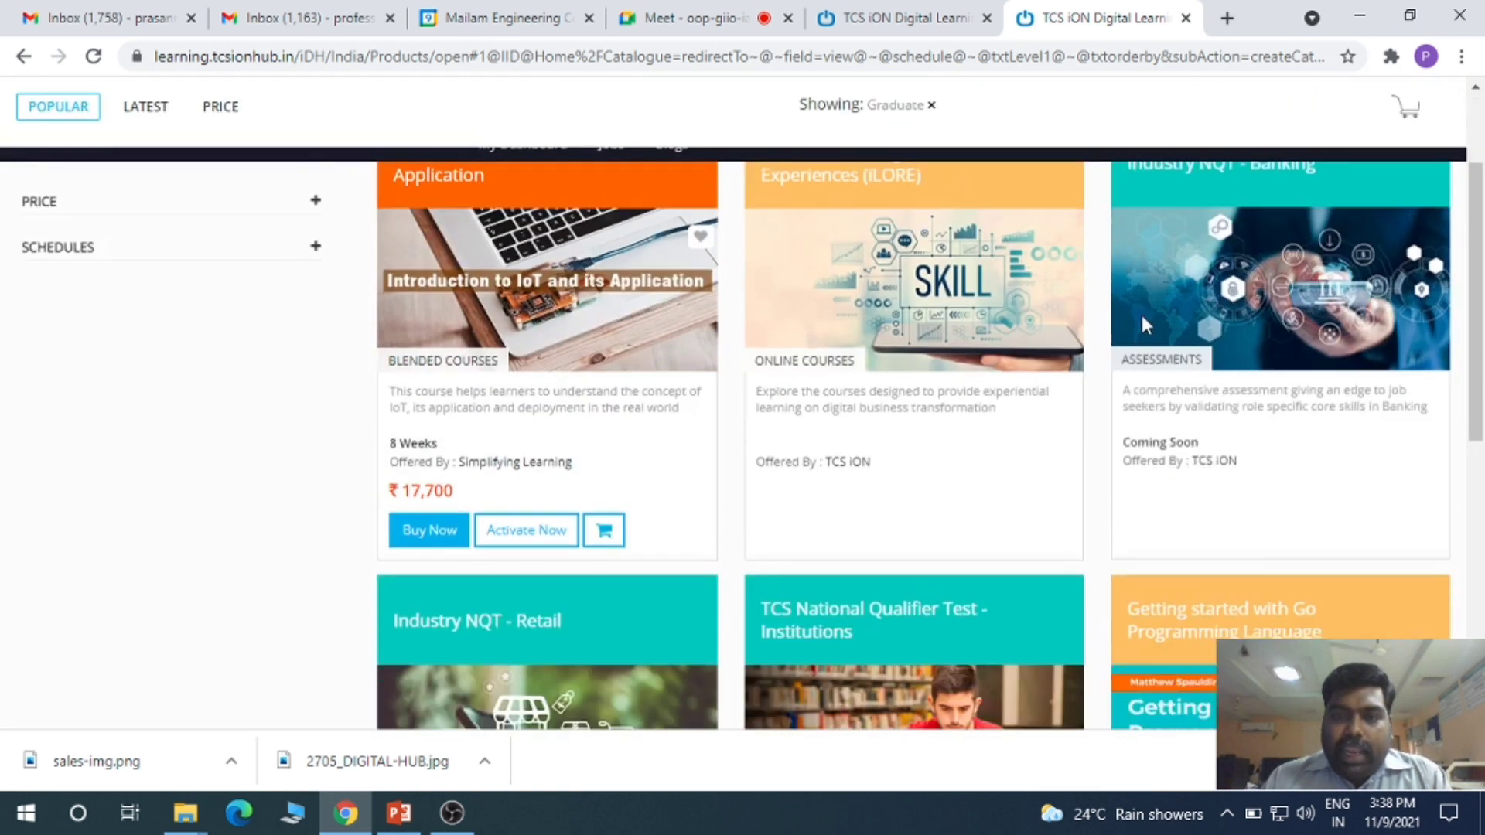
scroll(1141, 321, down, 5)
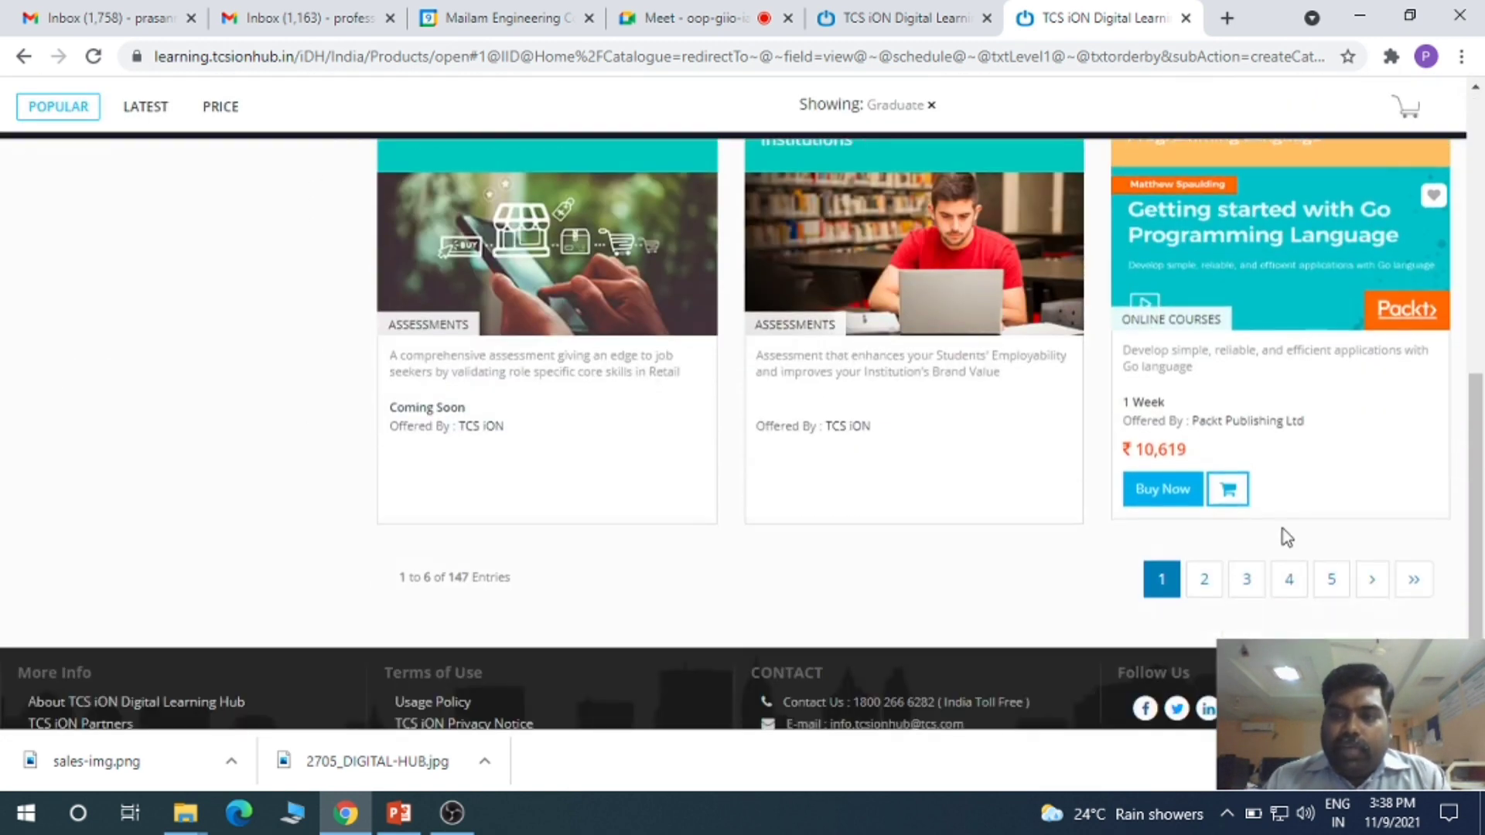
click(1205, 580)
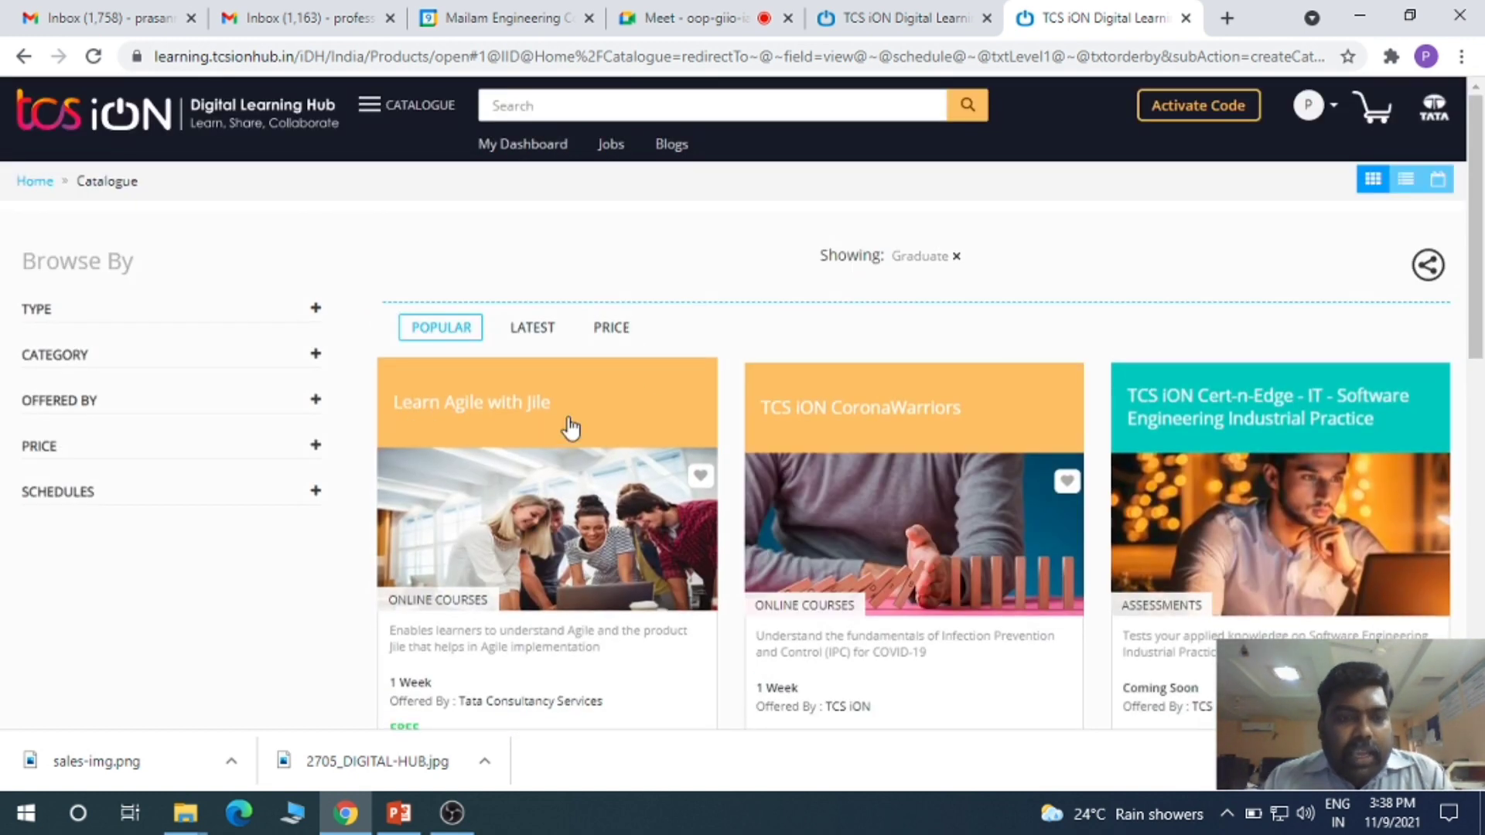
scroll(571, 427, down, 4)
scroll(570, 427, up, 1)
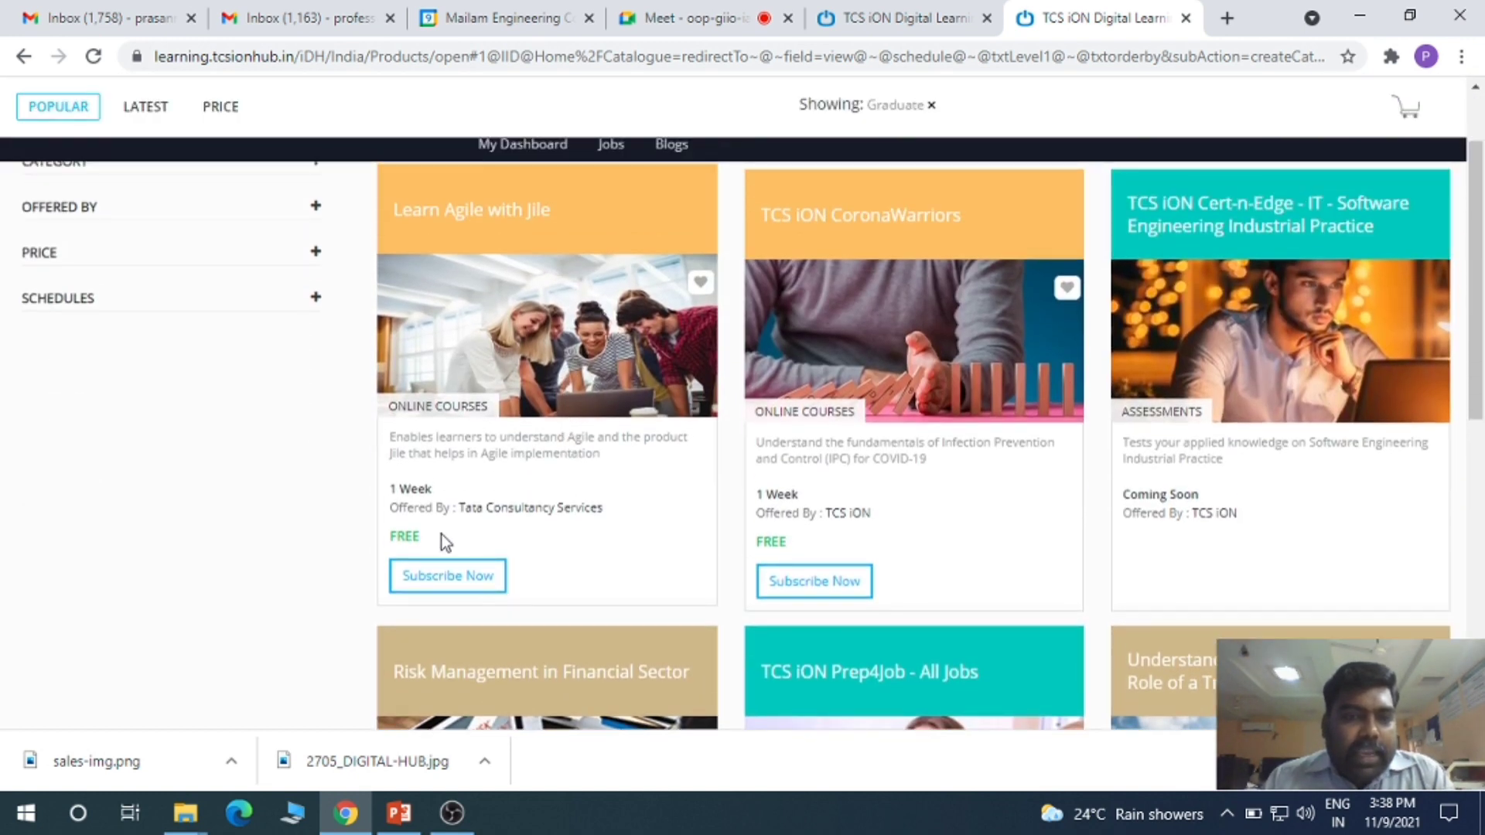
- Subscribe to the free Learn Agile with Jile course and confirm it
click(415, 577)
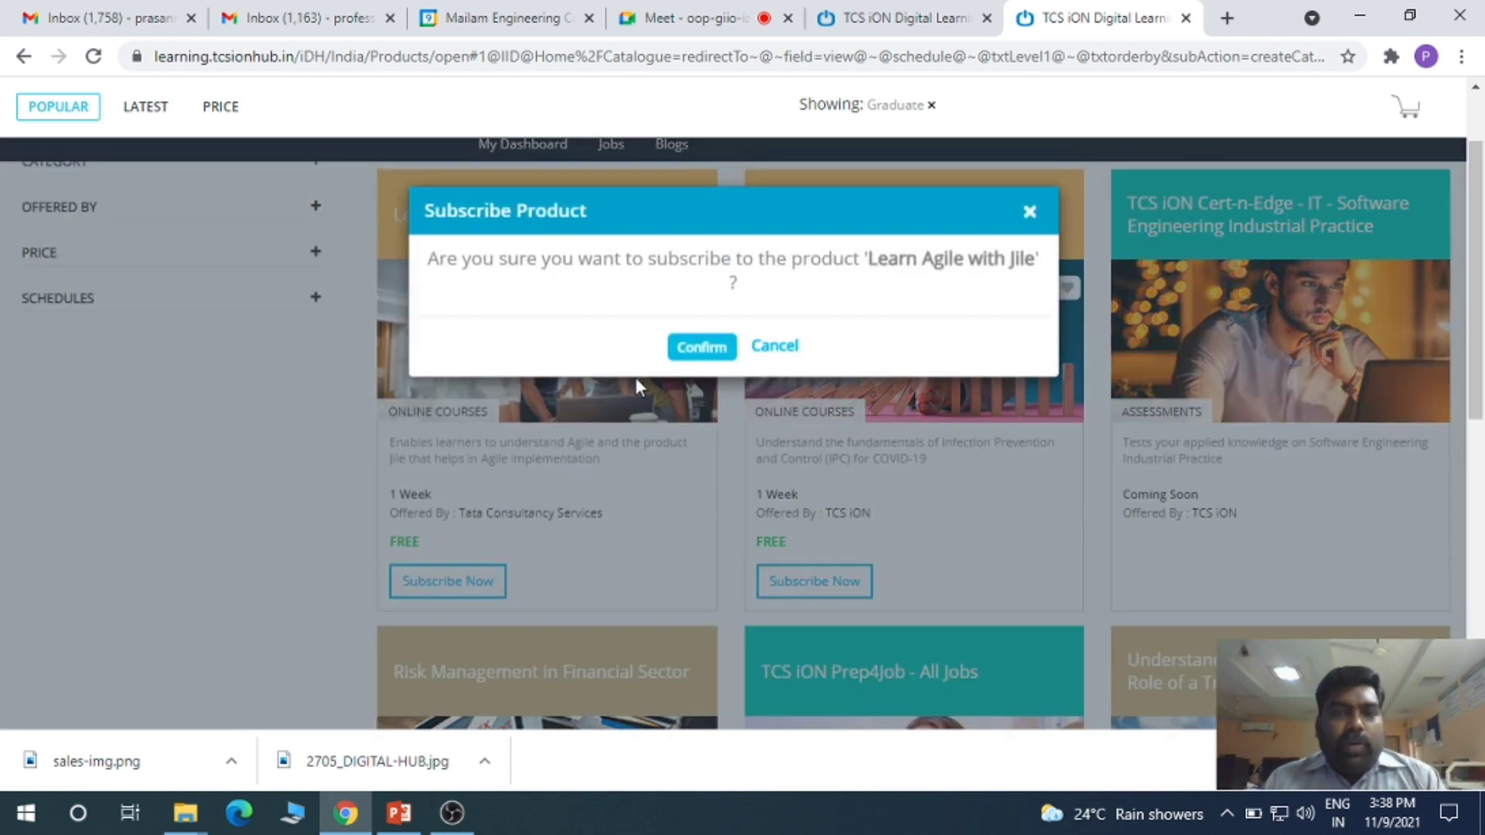
click(686, 350)
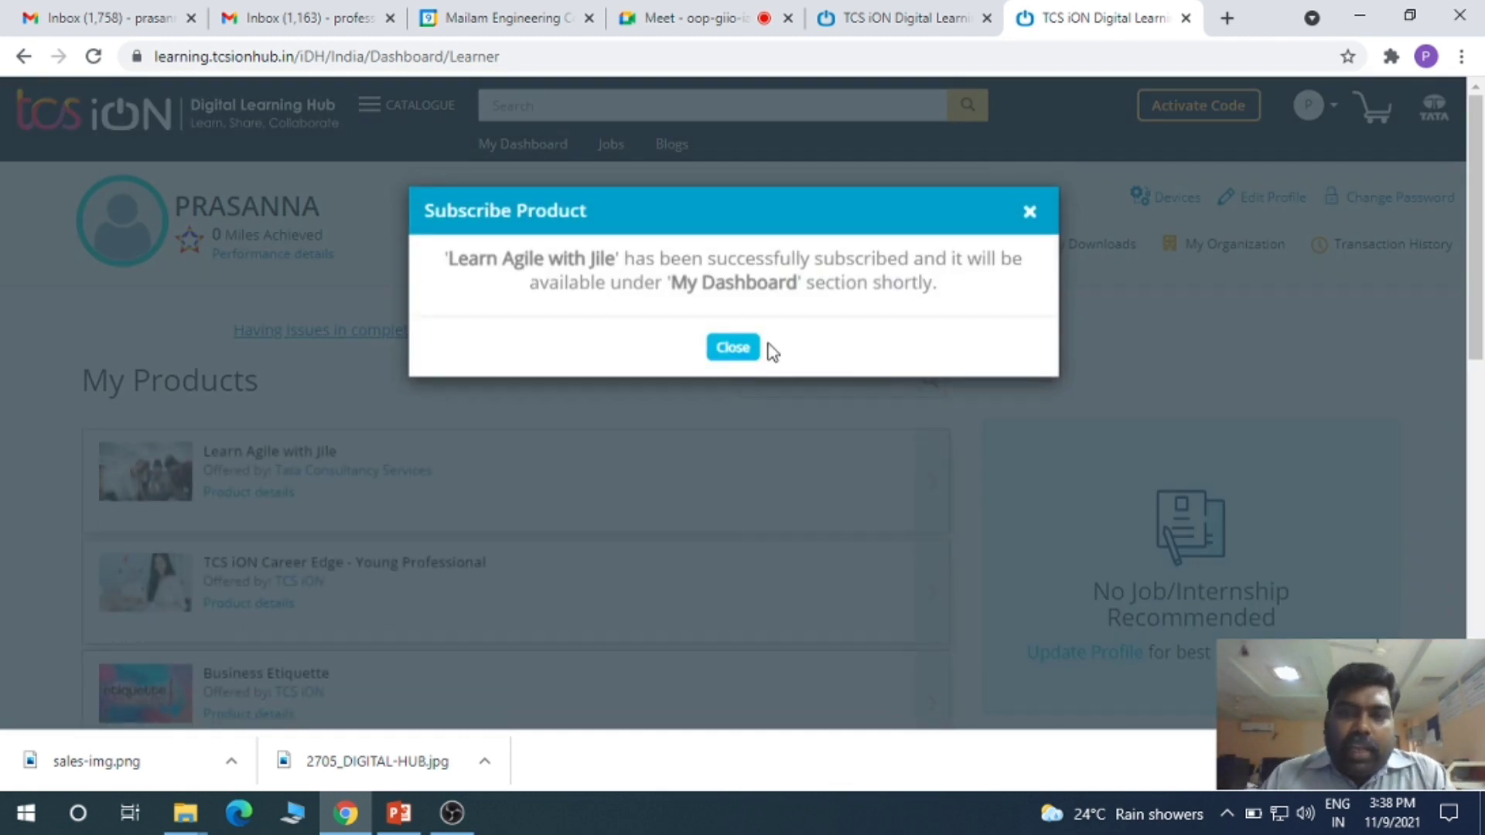
click(734, 350)
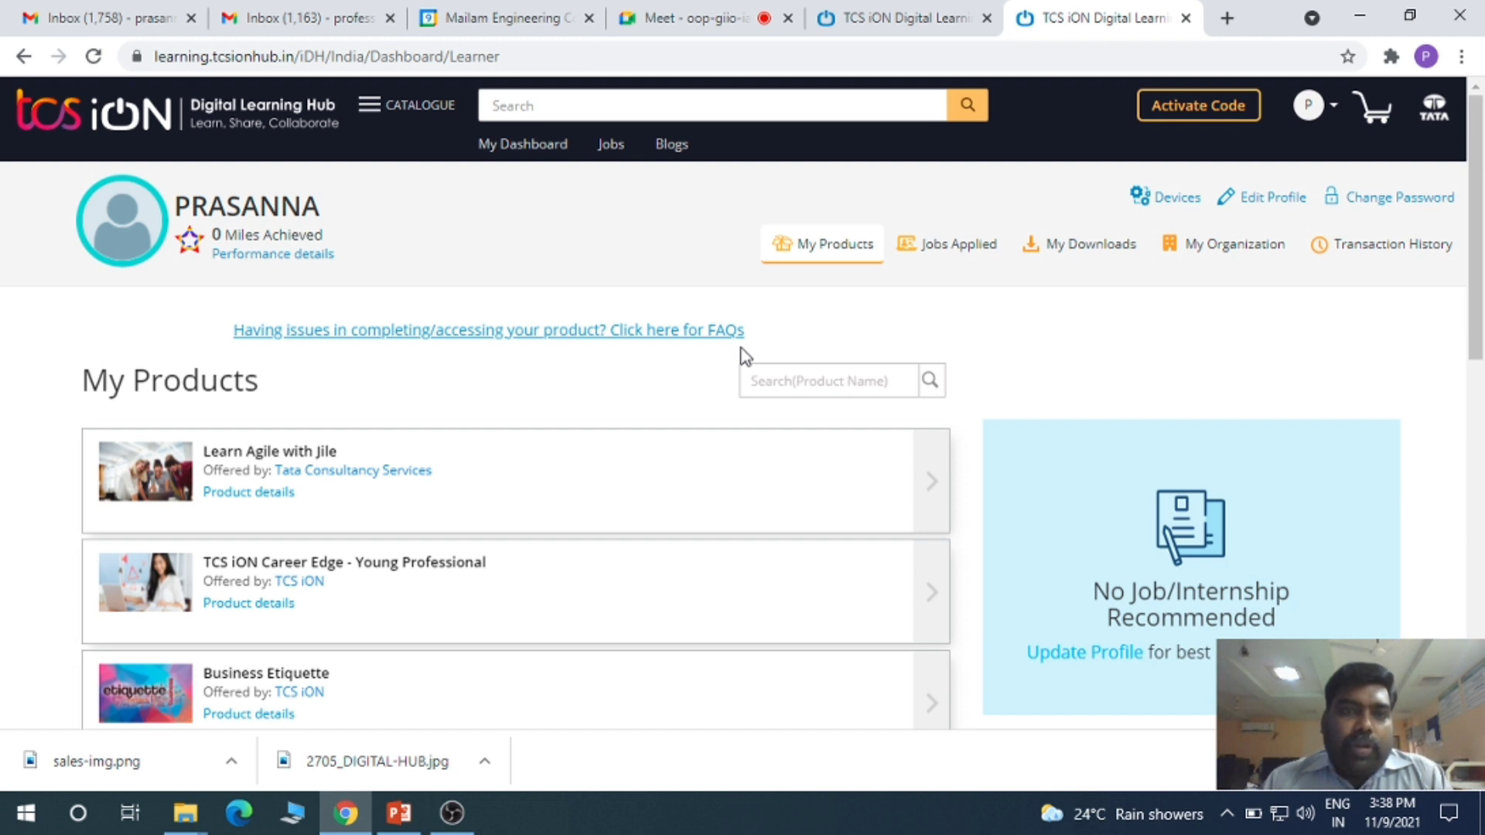
click(367, 112)
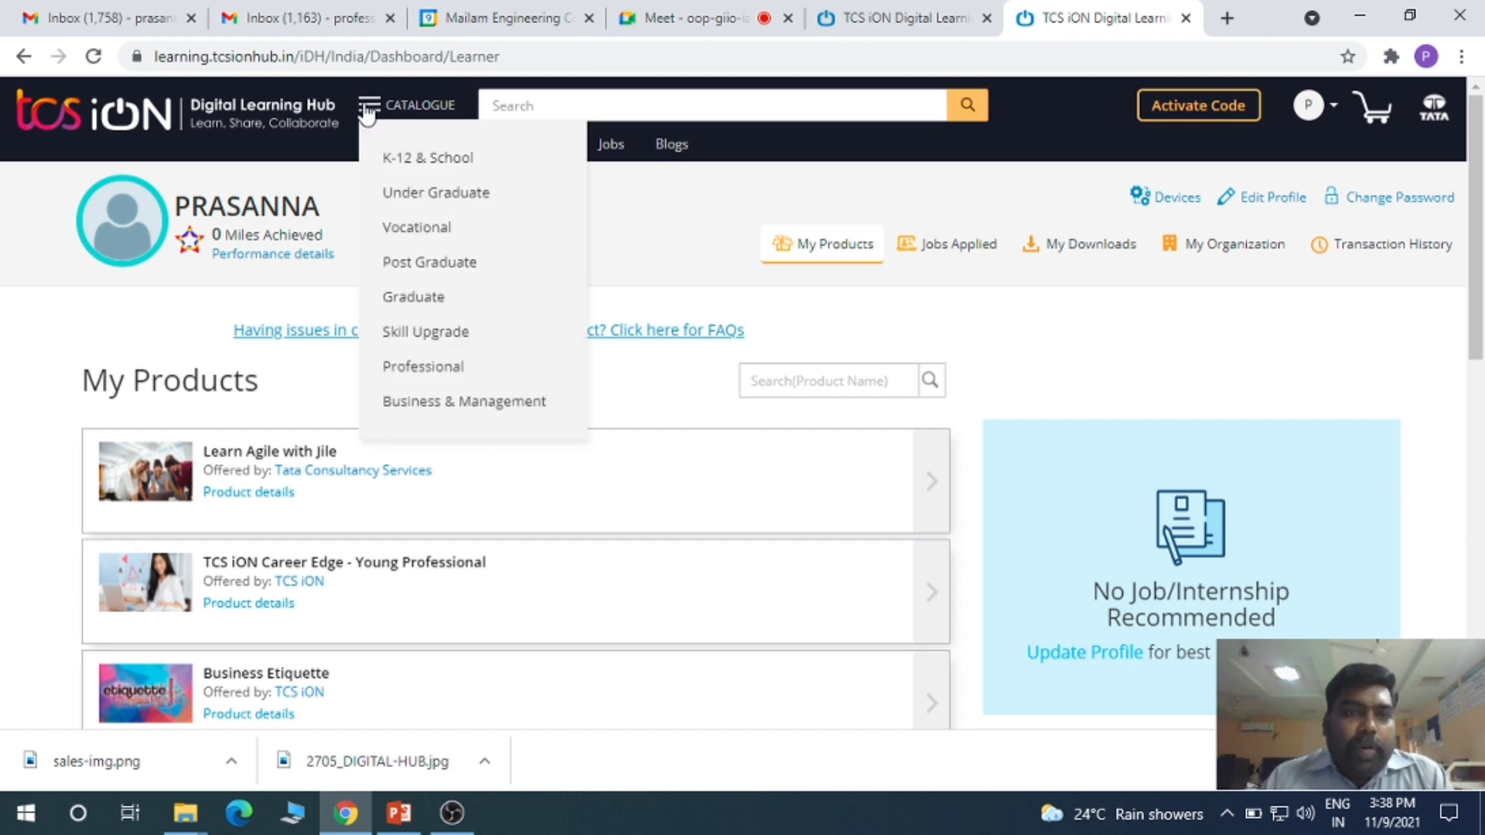
mouse_move(409, 203)
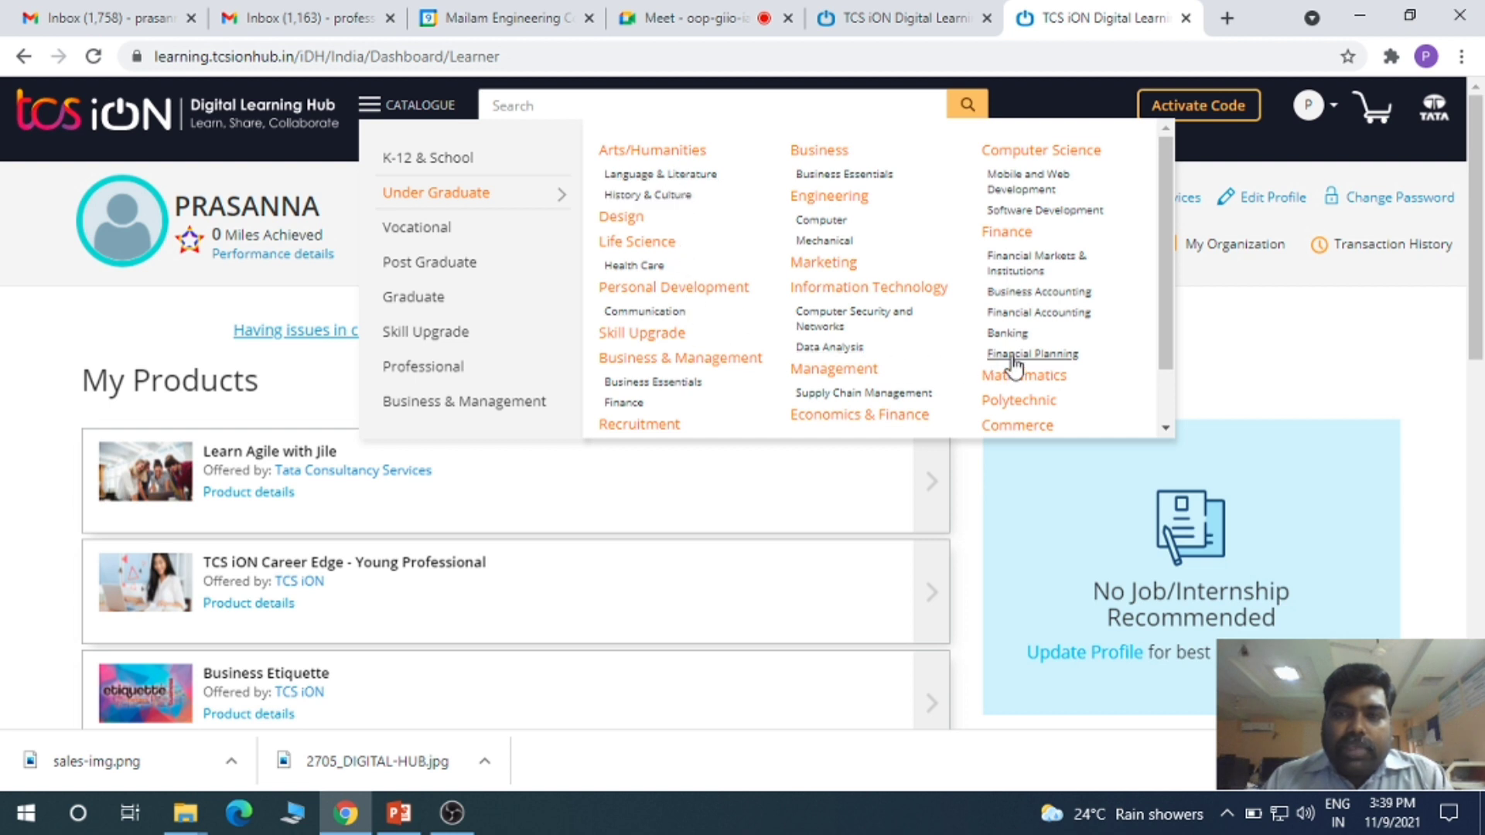
mouse_move(445, 232)
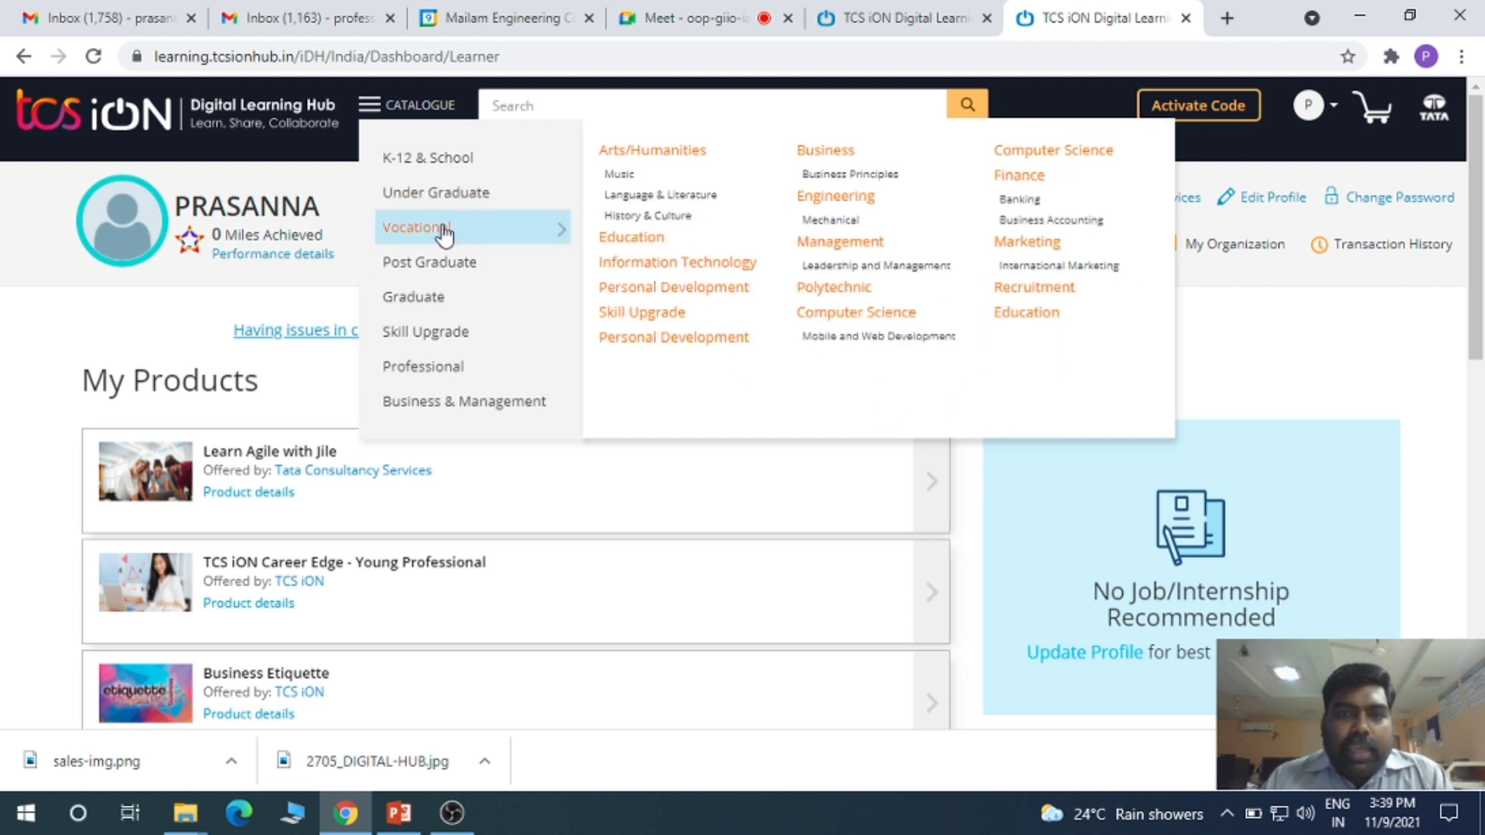
mouse_move(431, 267)
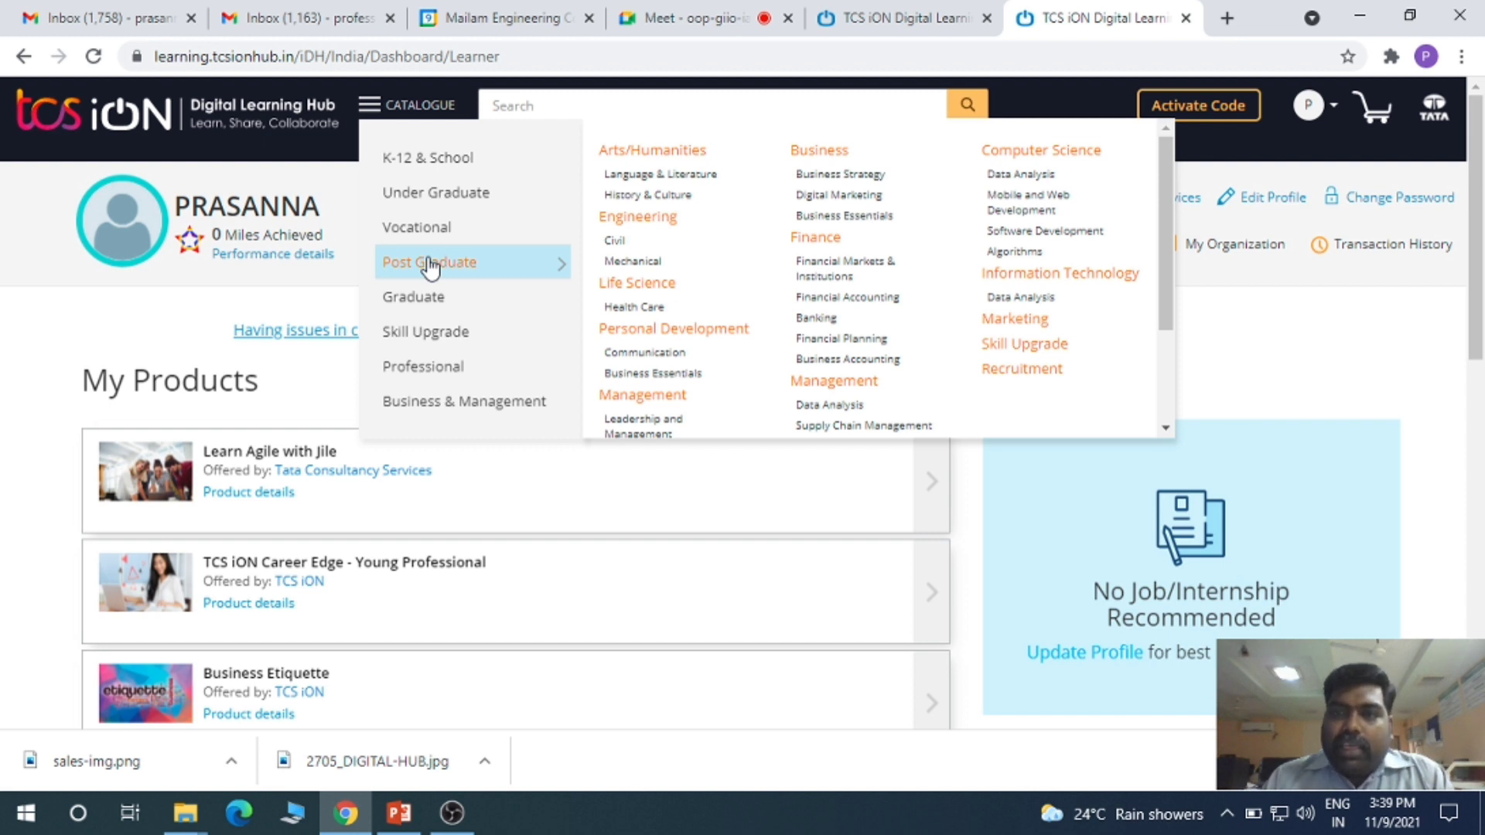
mouse_move(431, 342)
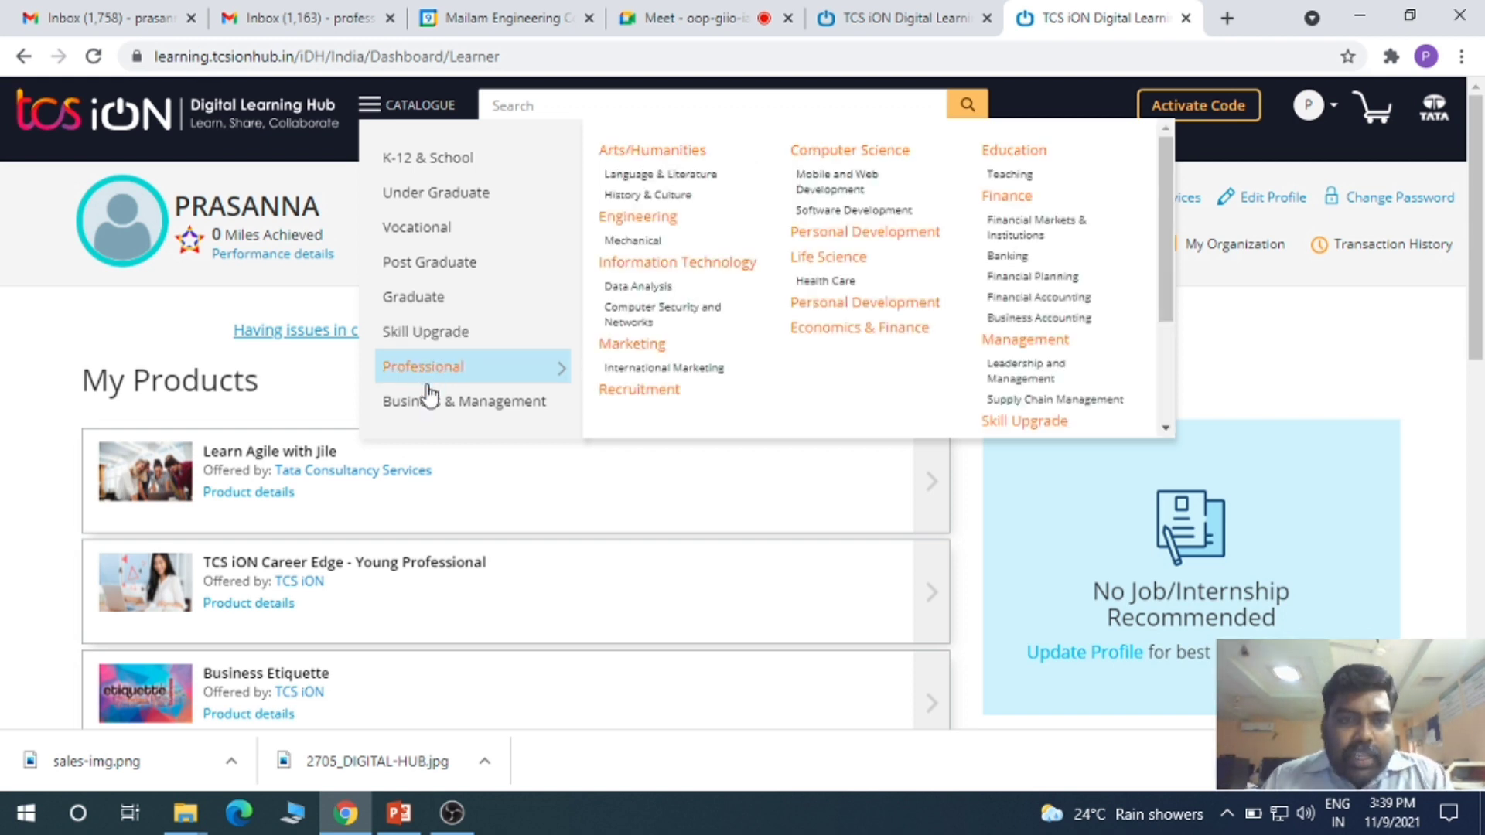
mouse_move(431, 405)
mouse_move(464, 207)
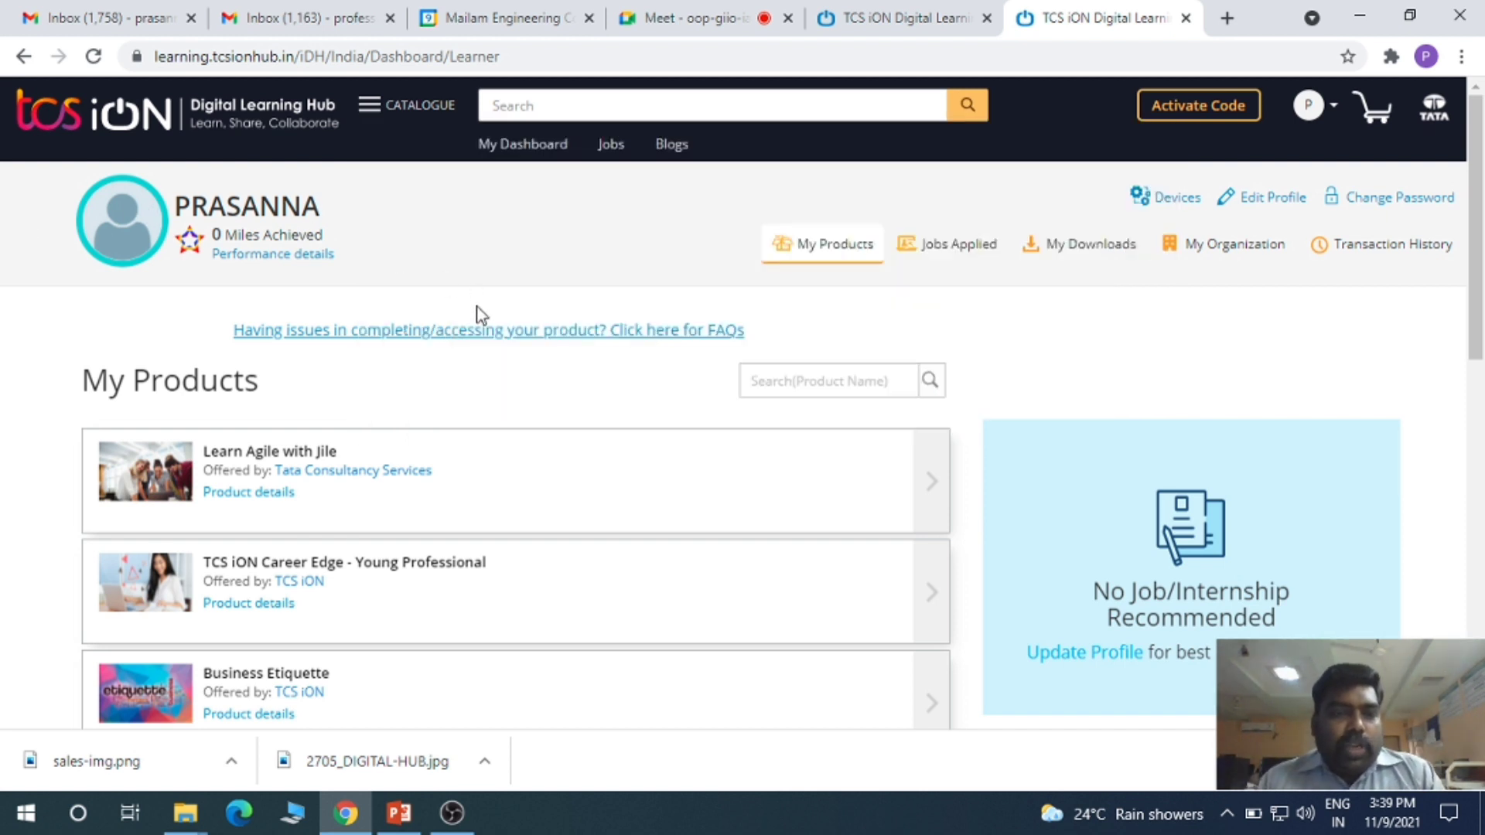
scroll(481, 314, down, 2)
scroll(480, 315, up, 2)
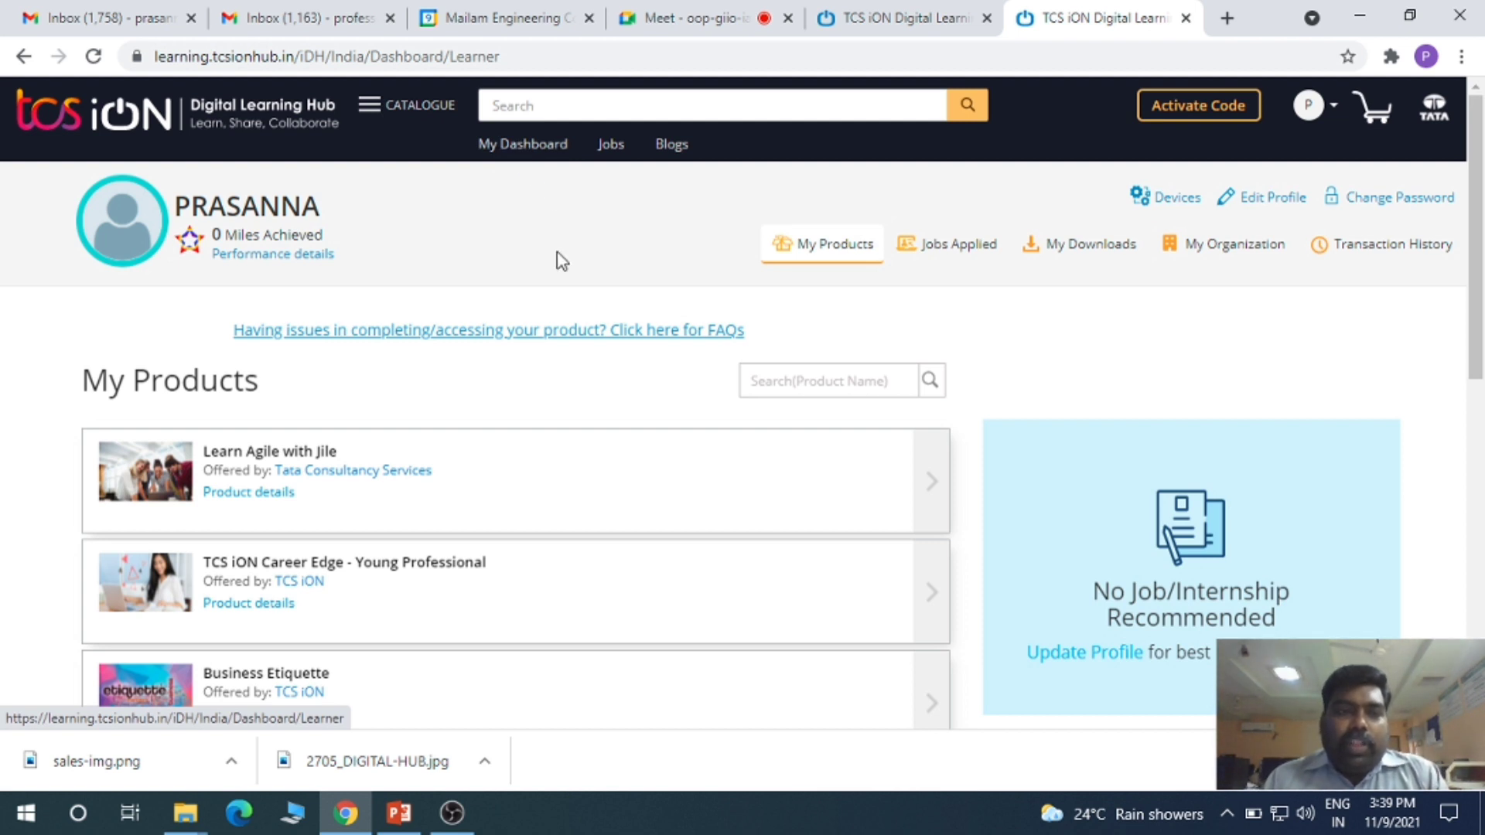
scroll(417, 265, down, 2)
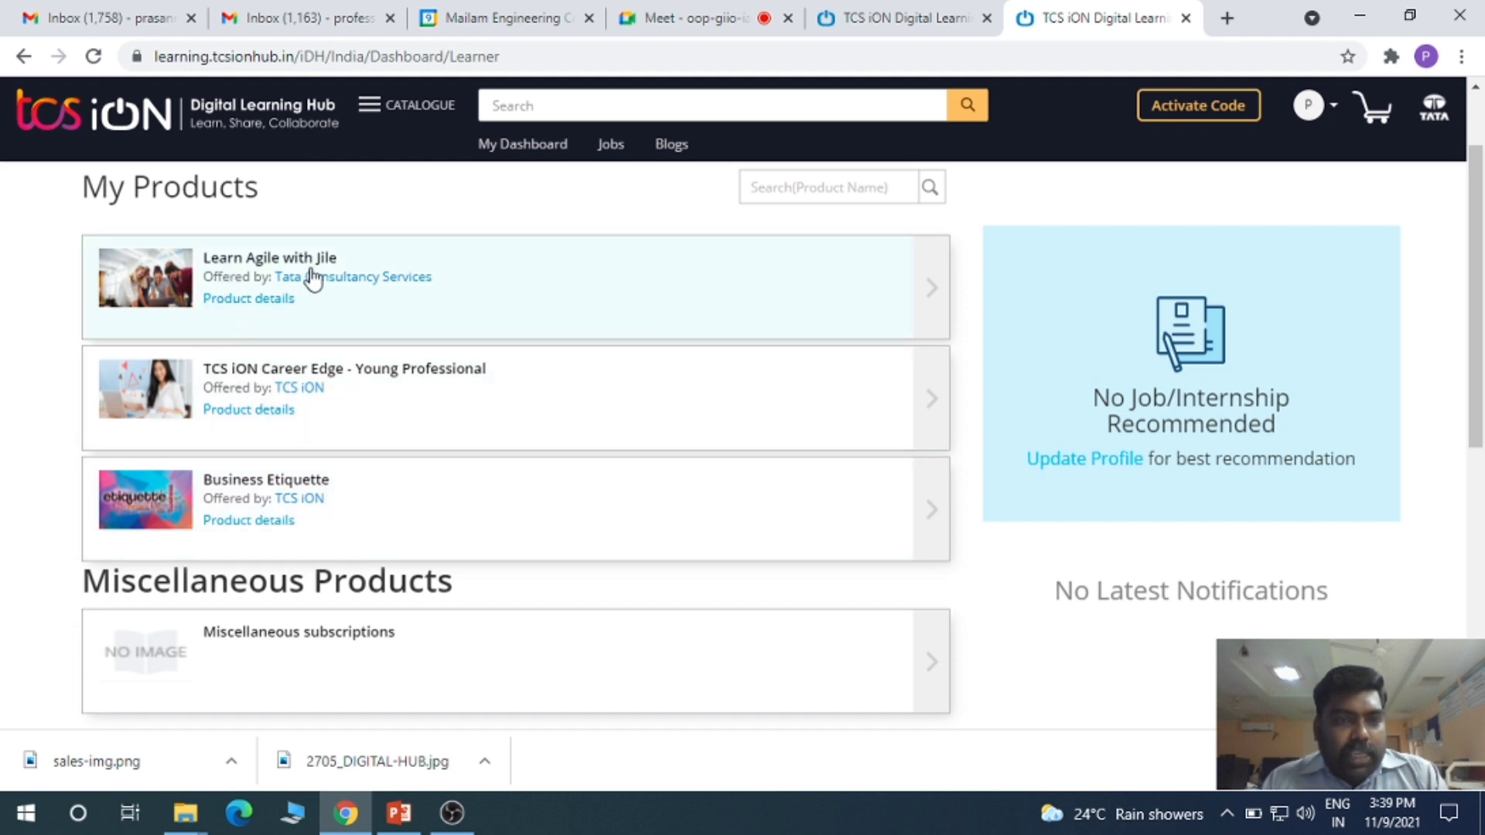
- Expand the Career Edge product's Courses/Batches and launch Batch 01
click(361, 396)
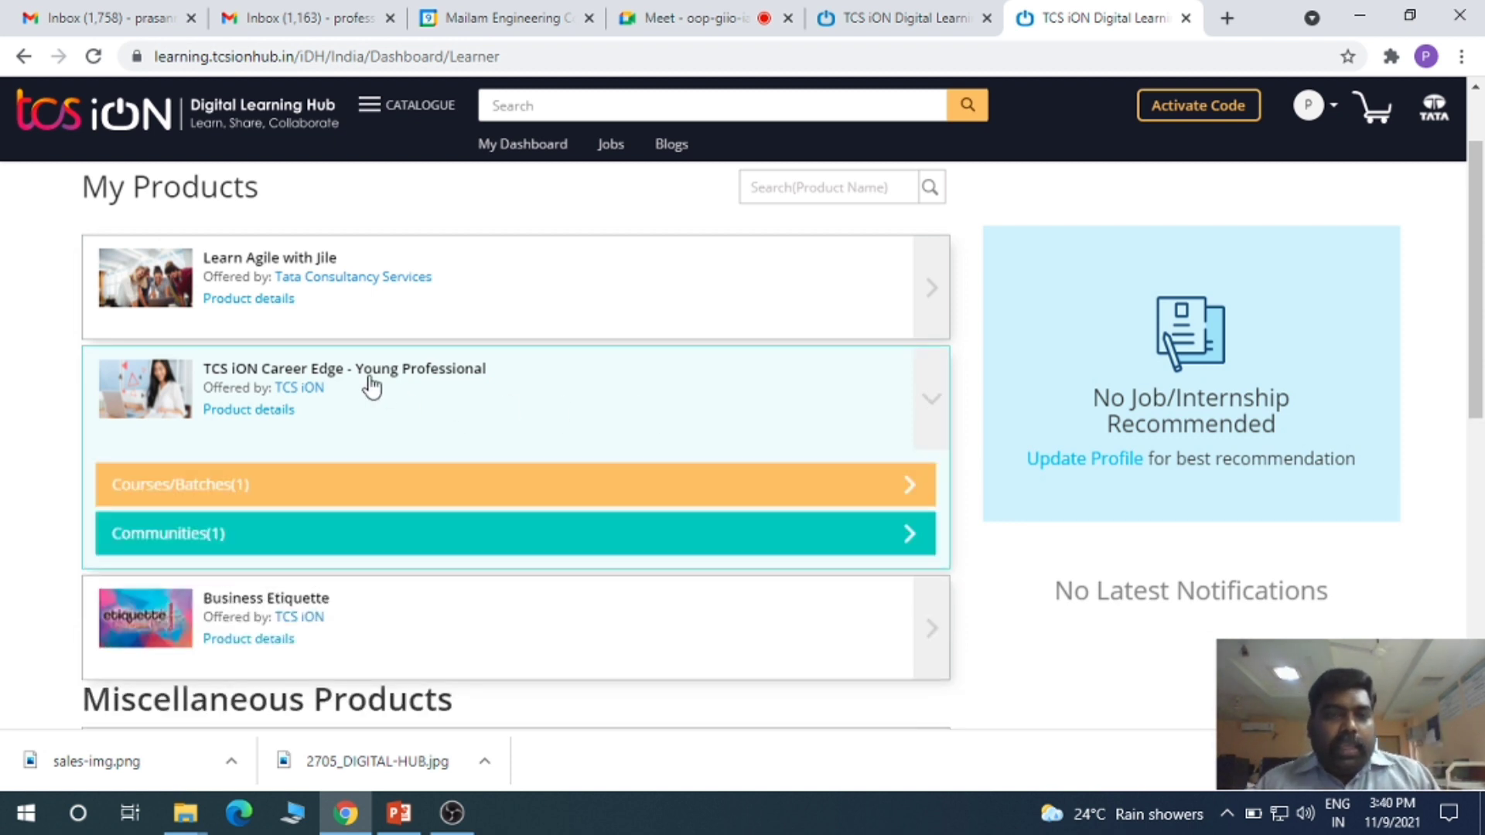
click(287, 374)
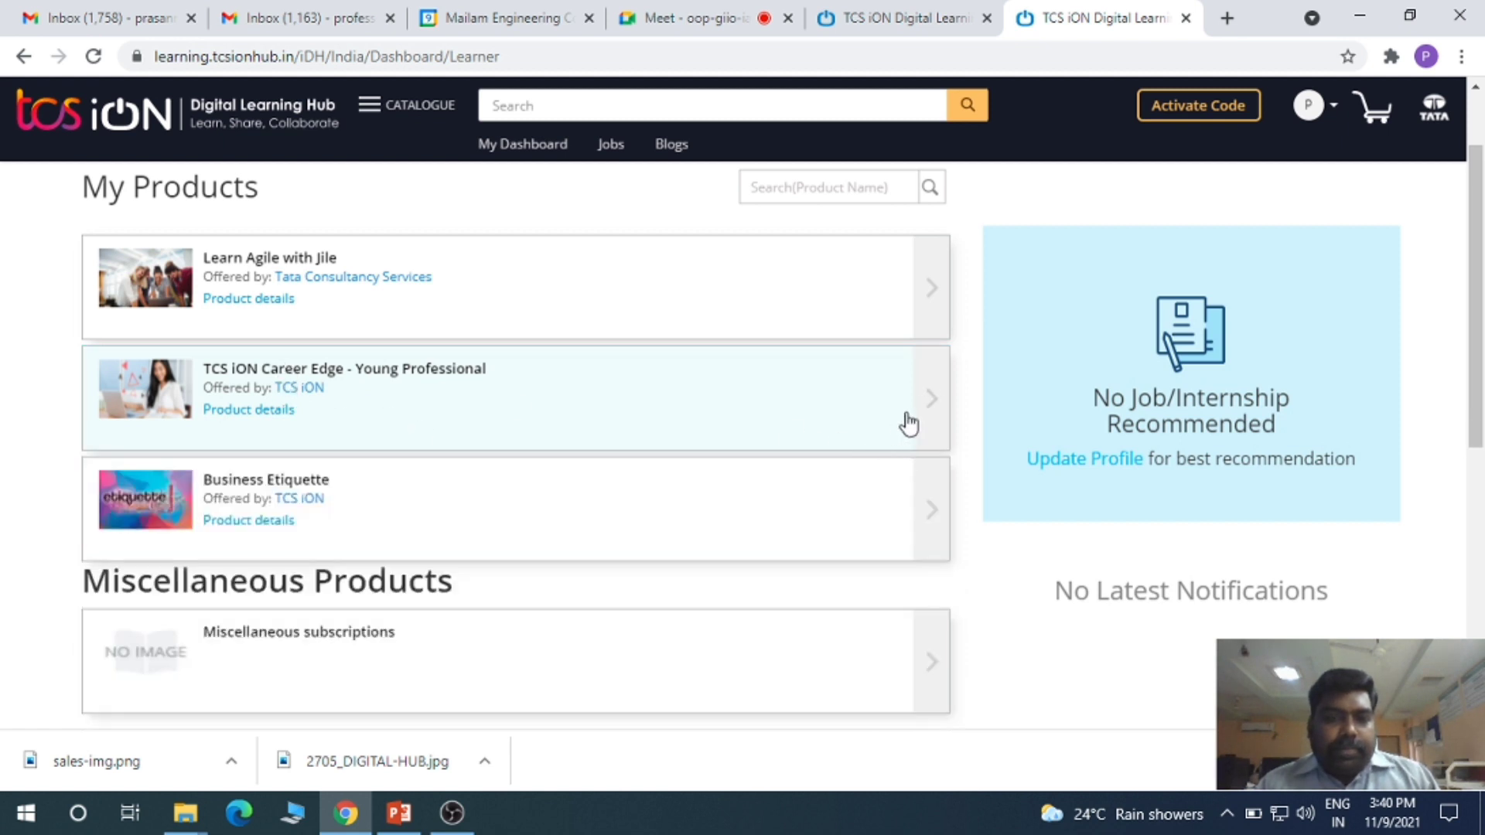
click(937, 405)
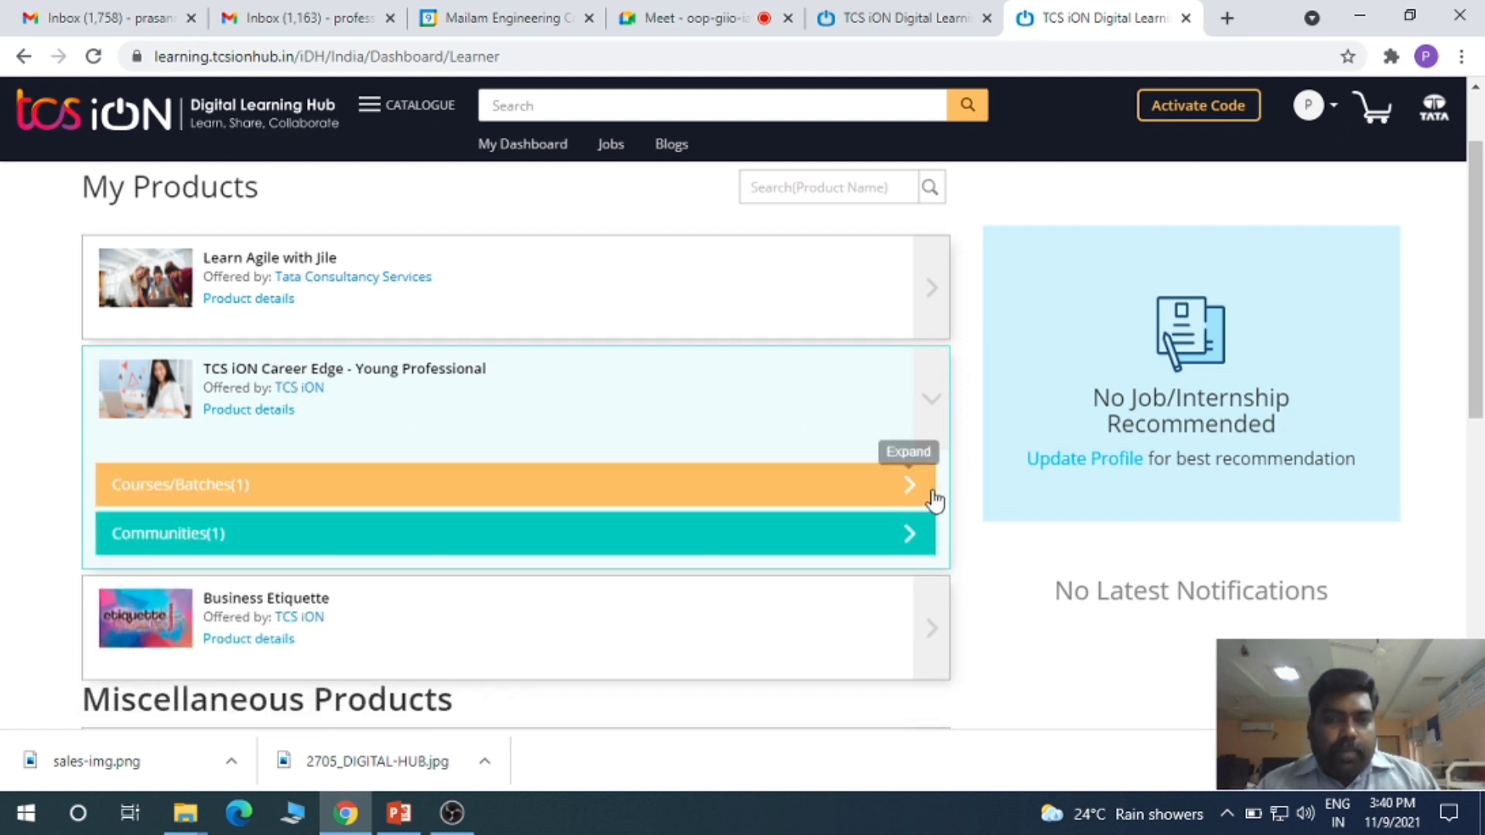
click(909, 486)
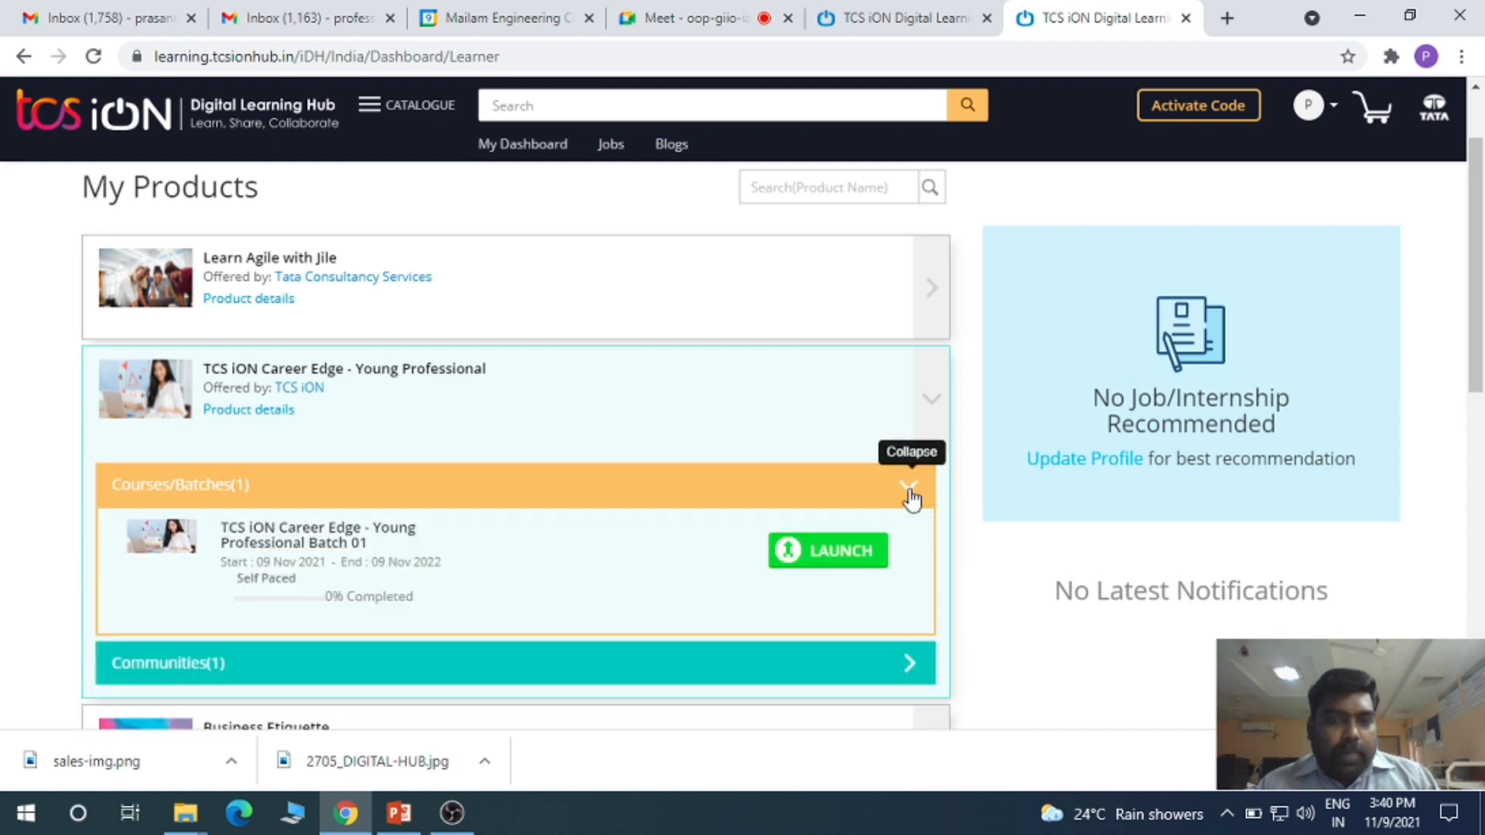
click(843, 553)
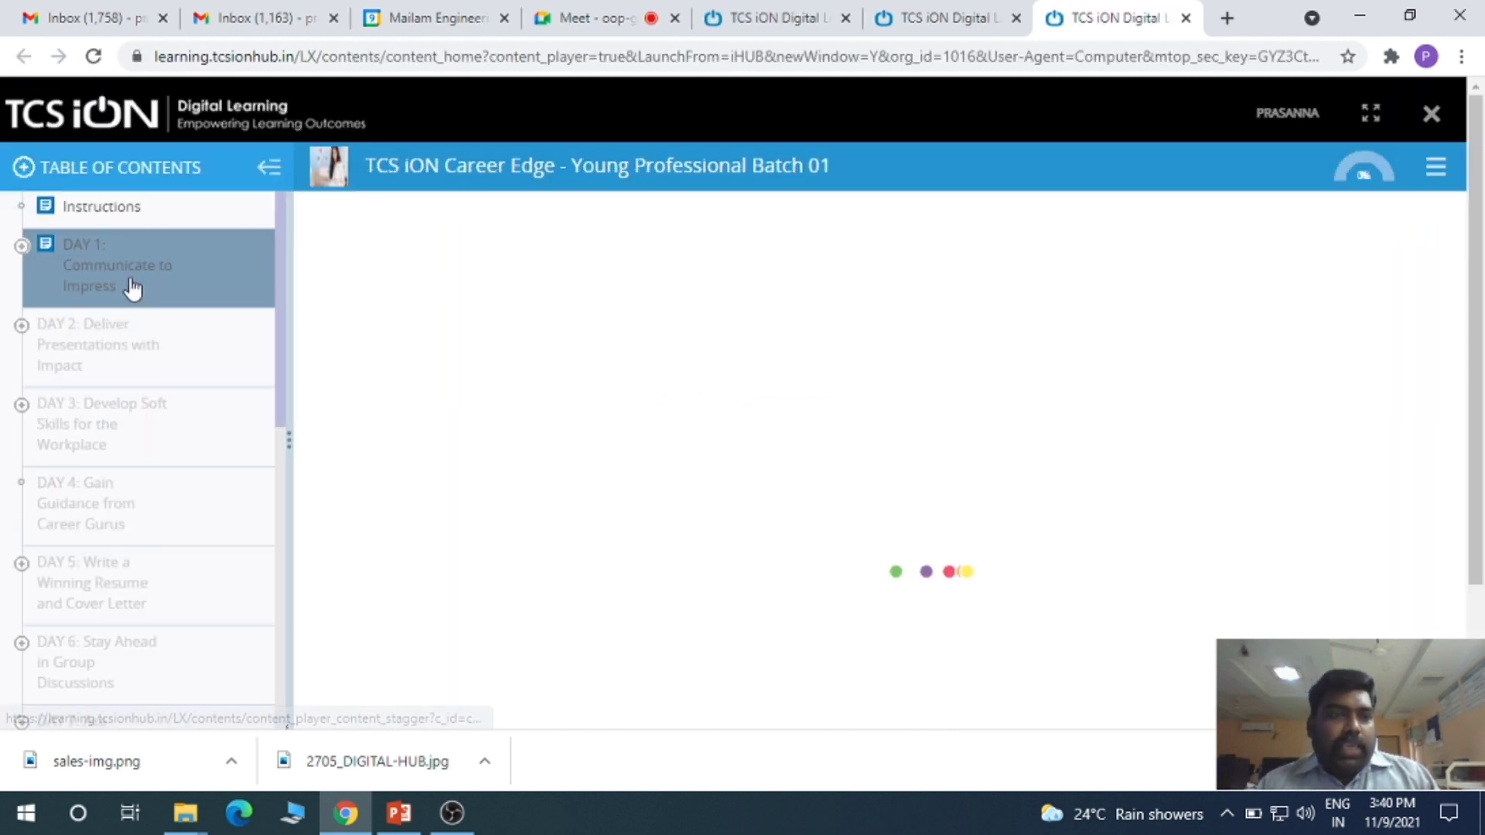
- Scroll through the Career Edge table of contents, DAY 1 to DAY 15, and the Instructions page
scroll(136, 288, down, 2)
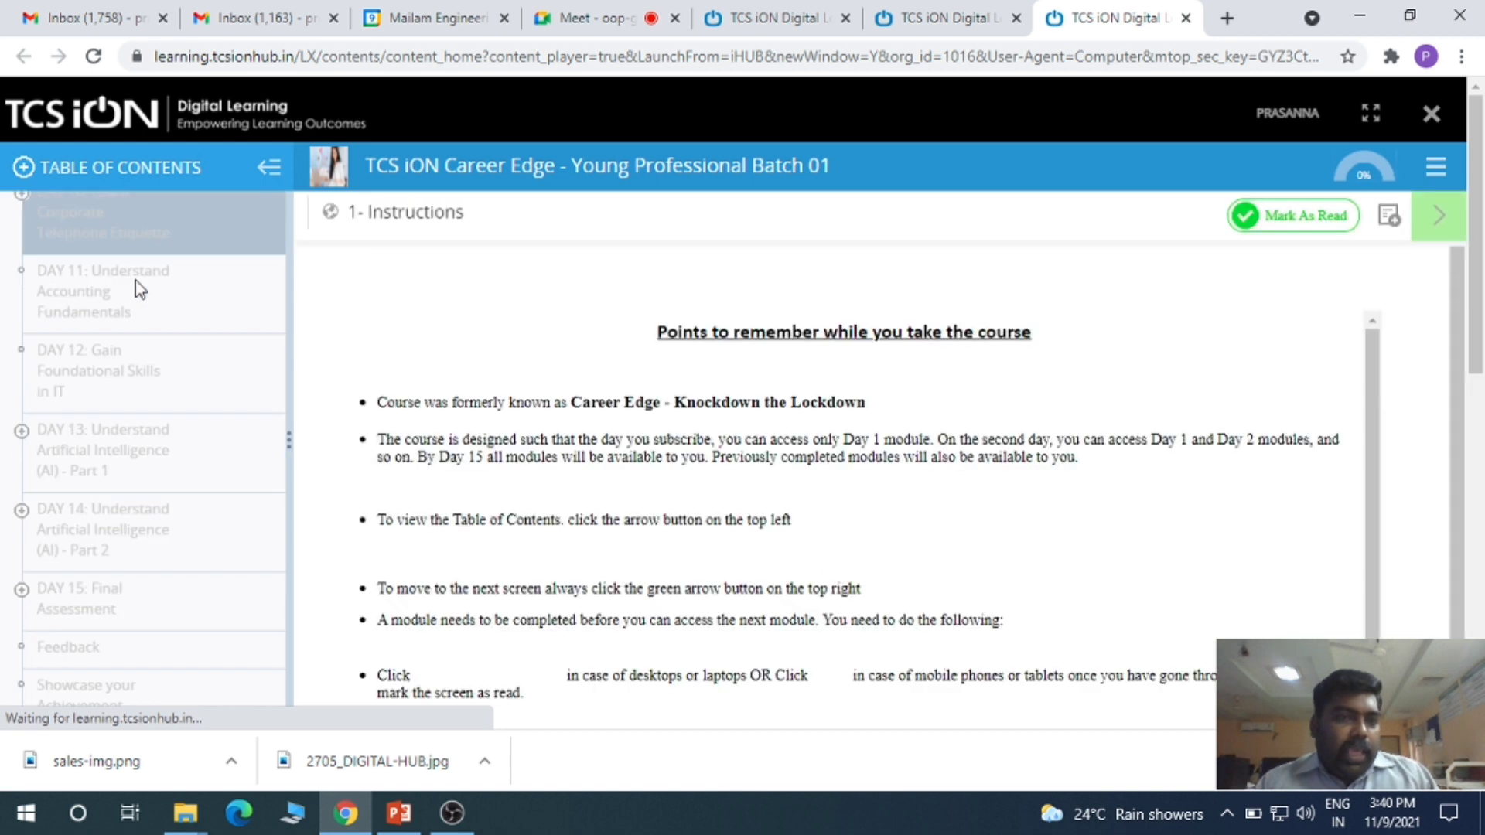
scroll(202, 364, up, 10)
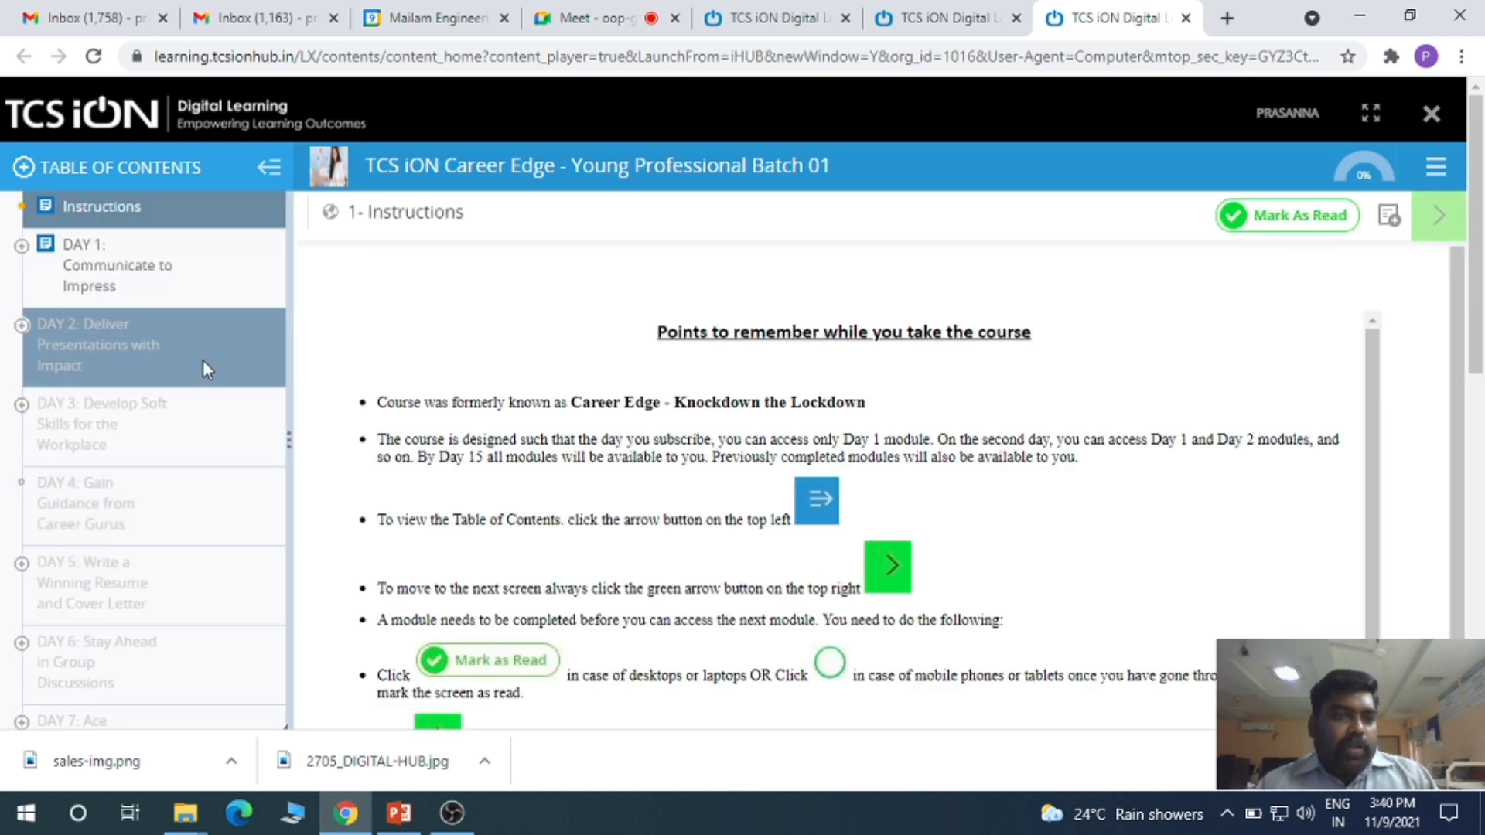
scroll(939, 423, down, 3)
scroll(939, 424, down, 6)
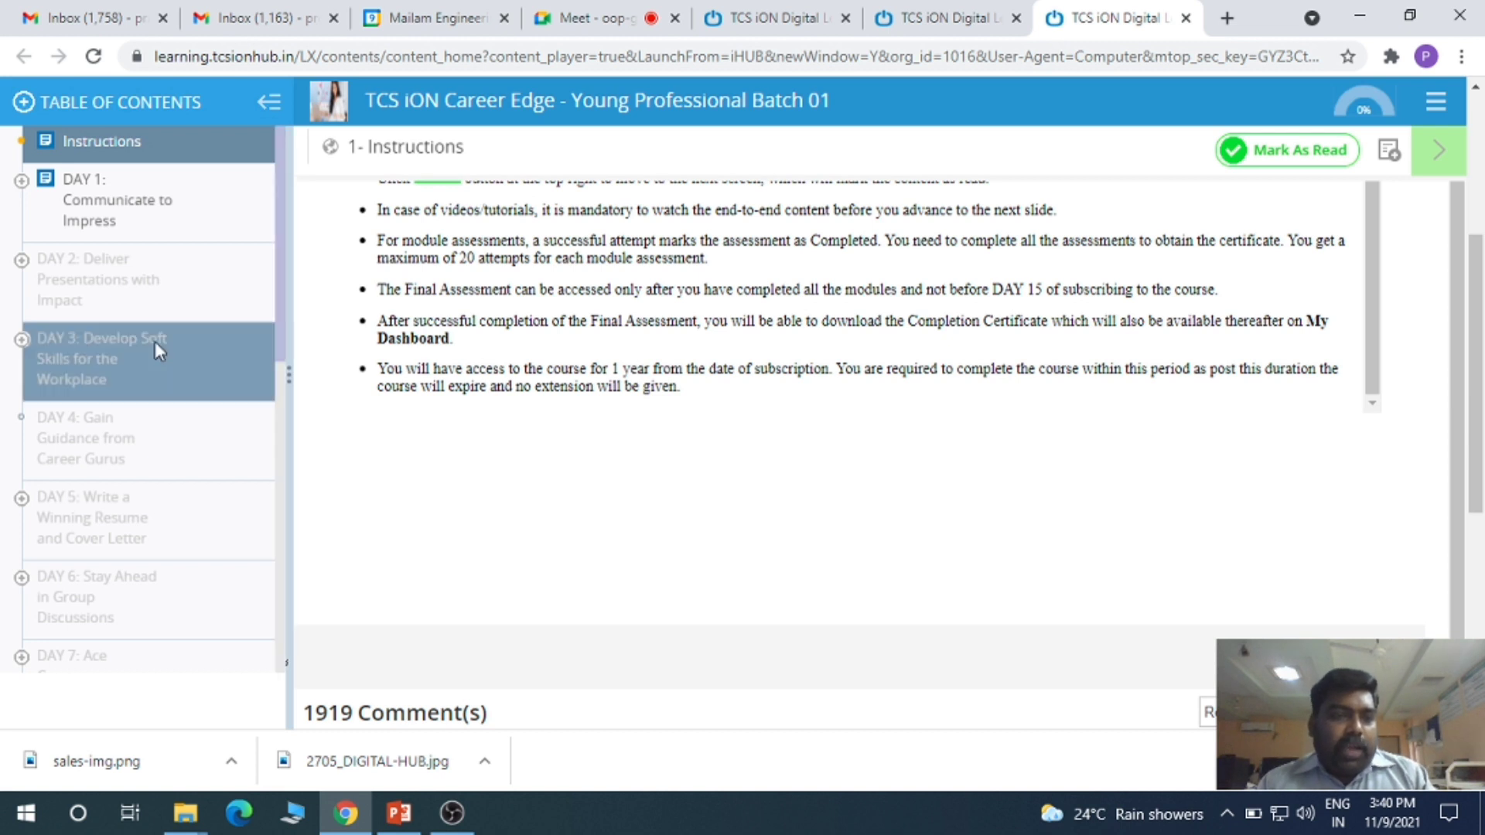
scroll(156, 342, down, 9)
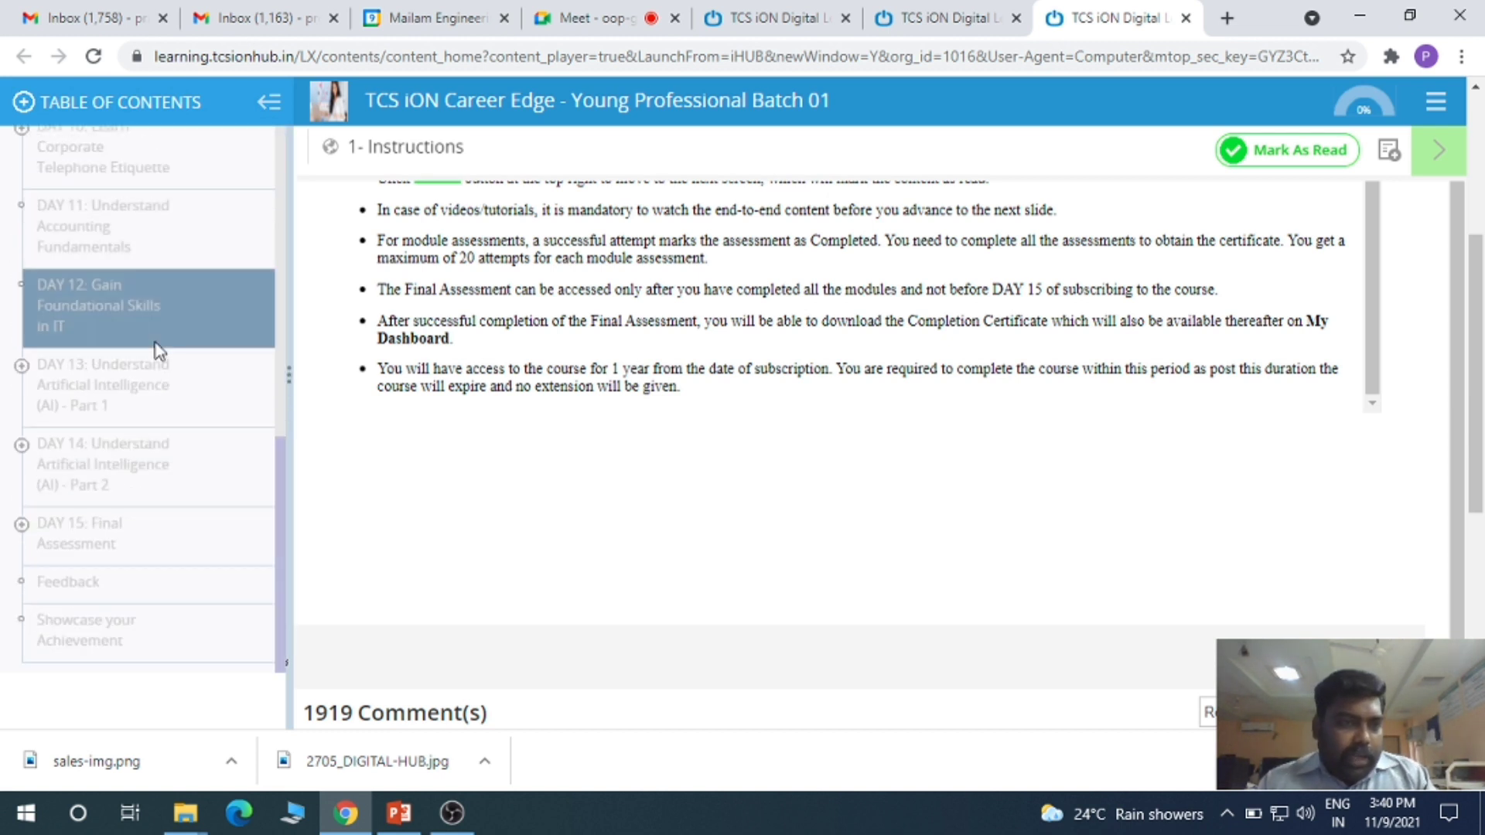